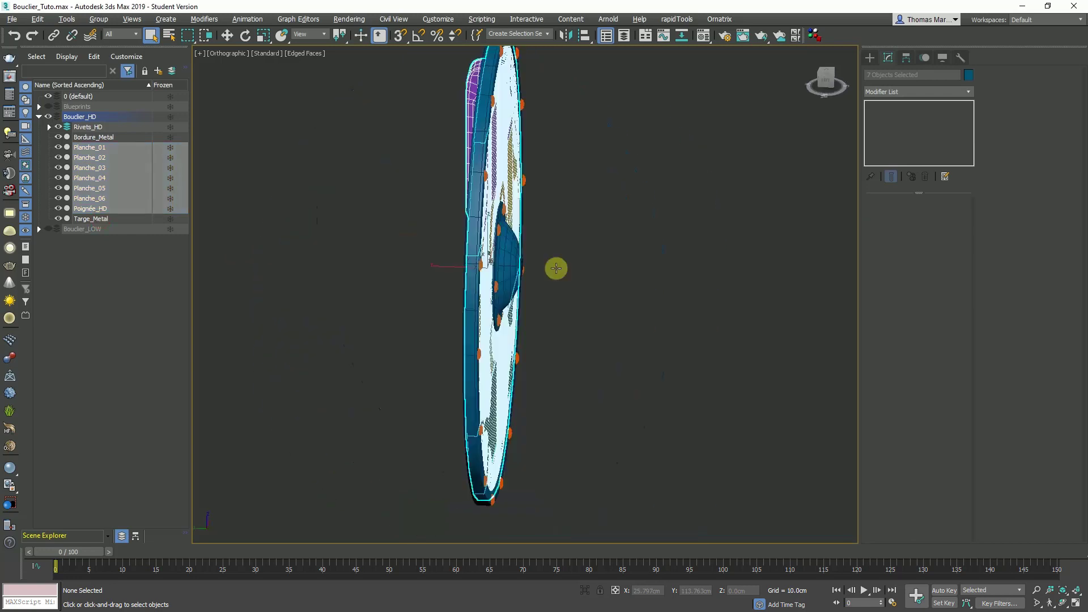
- Convert the six planks Planche_01 to Planche_06 to Editable Poly, leaving out Poignée_HD, and freeze them
ctrl+click(89, 212)
alt+middle_drag(397, 266, 413, 245)
right_click(426, 221)
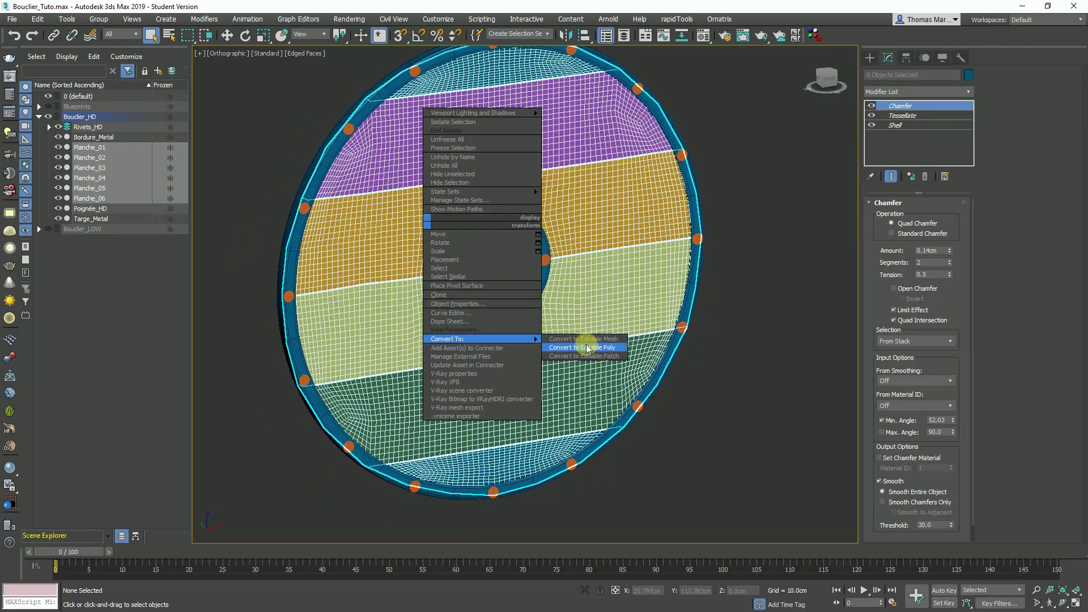
click(587, 348)
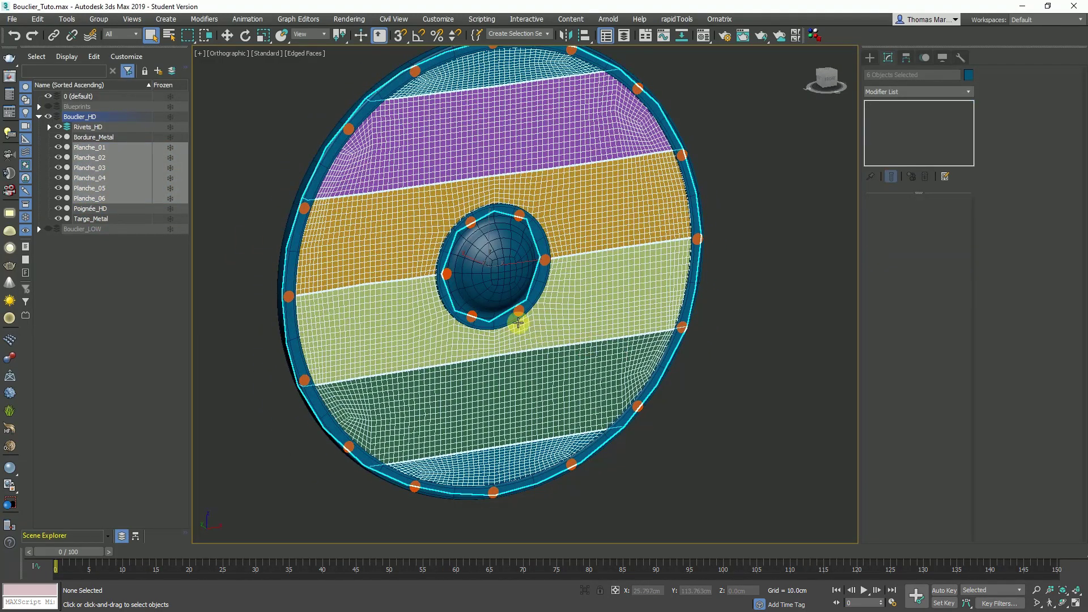
right_click(570, 205)
click(602, 127)
- Try converting the central Targe_Metal to Editable Poly with Isoline Display on, and undo the conversion
middle_drag(601, 251, 558, 271)
alt+middle_drag(558, 271, 533, 276)
click(478, 278)
scroll(477, 292, up, 6)
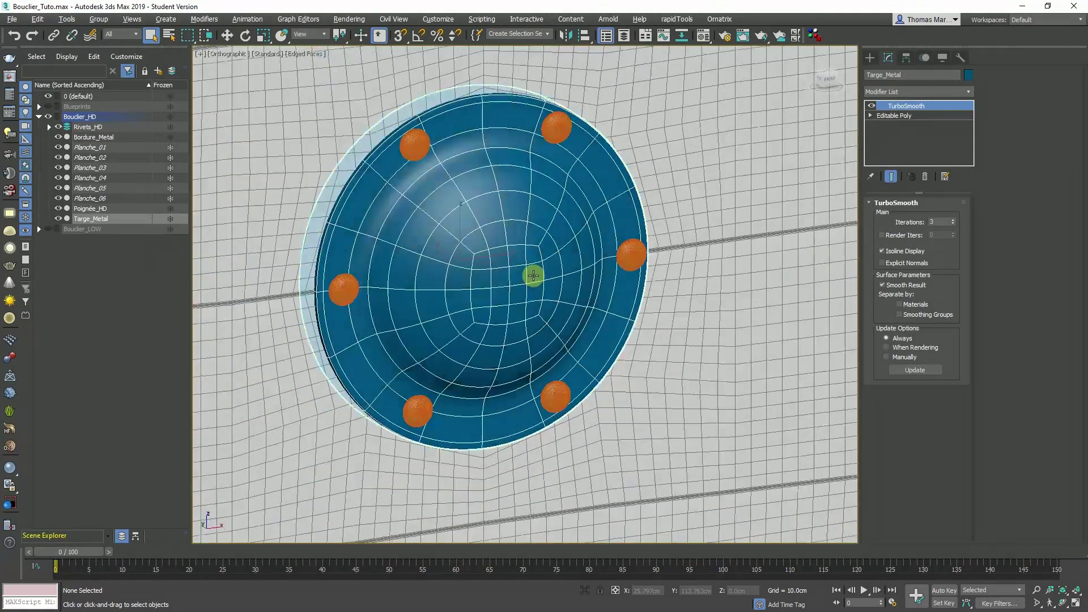
right_click(486, 250)
mouse_move(529, 357)
click(651, 368)
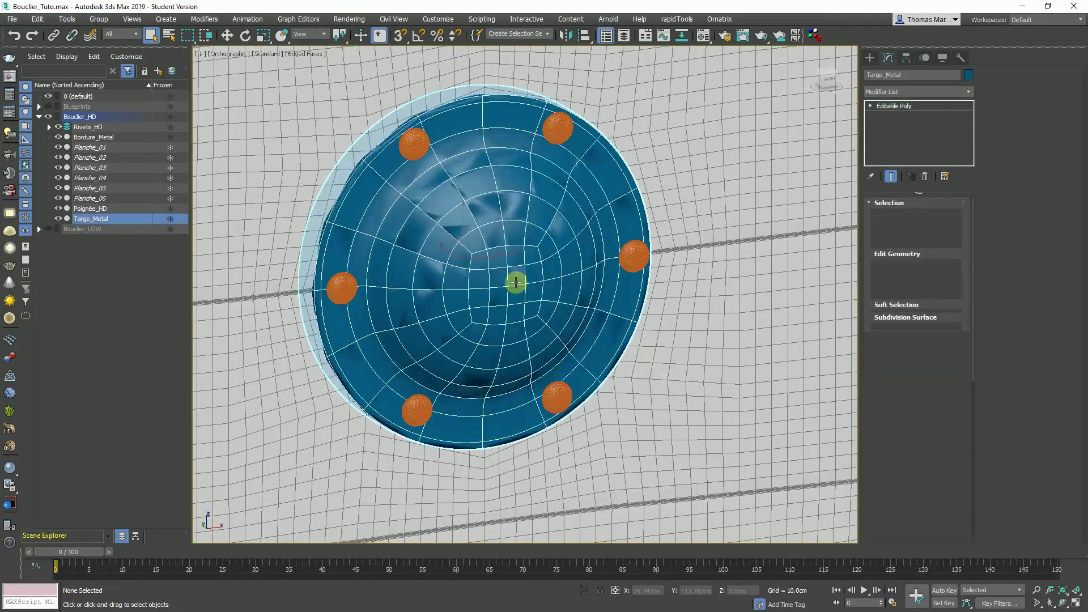
key(1)
scroll(454, 255, up, 10)
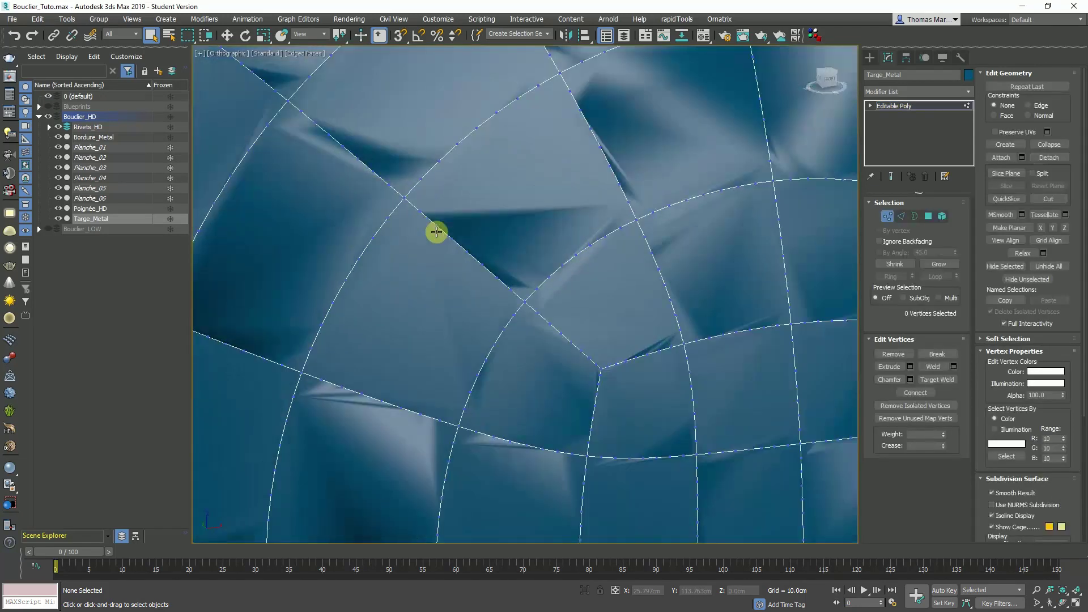
scroll(436, 231, down, 10)
click(883, 218)
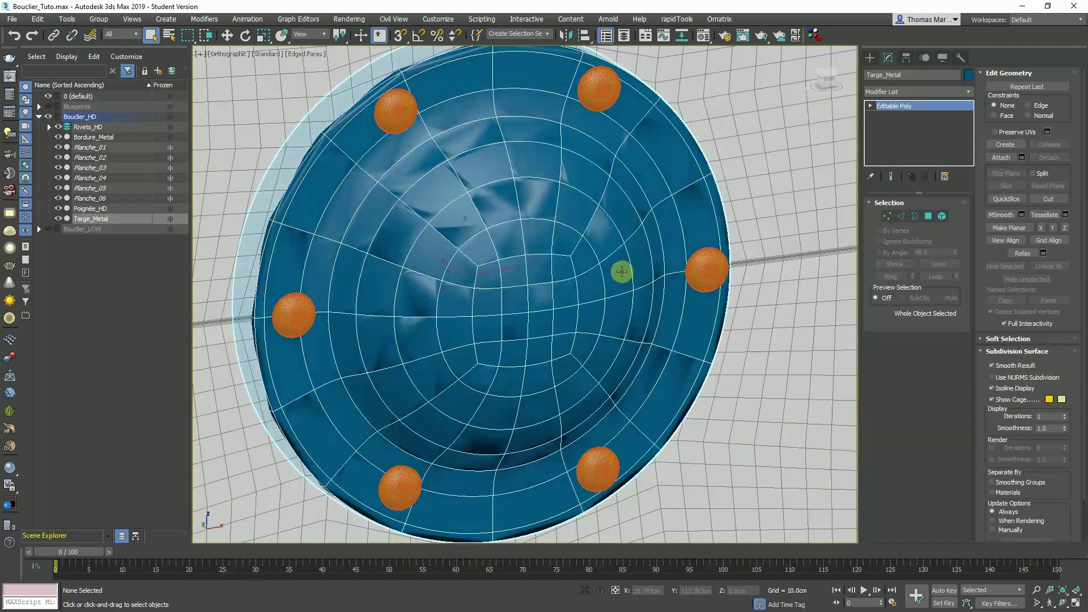
key(ctrl+z)
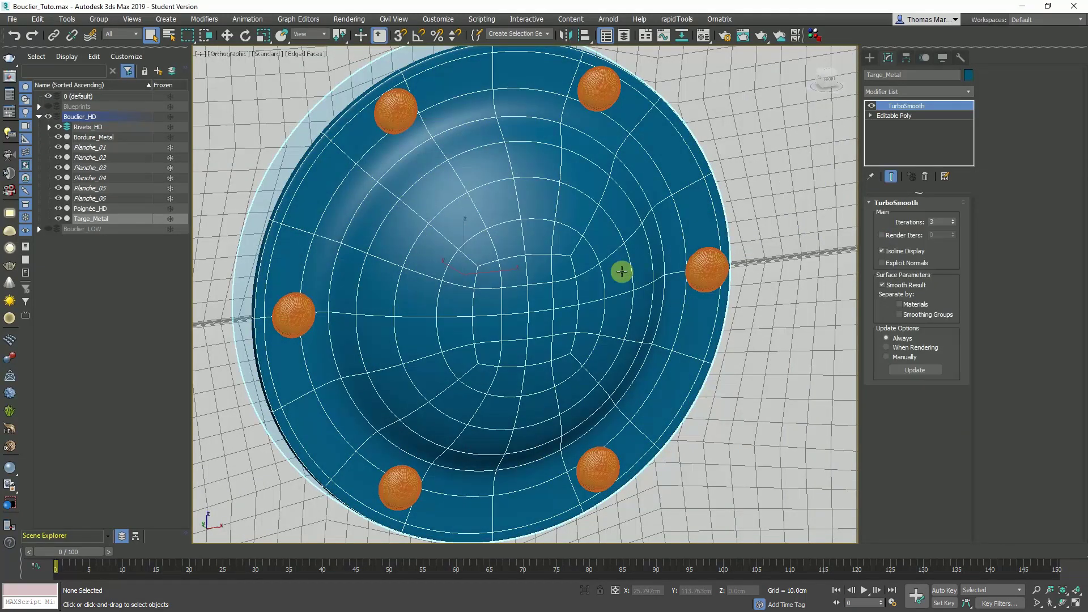
- Turn off TurboSmooth's Isoline Display on Targe_Metal, convert it to Editable Poly and freeze it
click(880, 251)
right_click(550, 252)
mouse_move(651, 369)
click(715, 375)
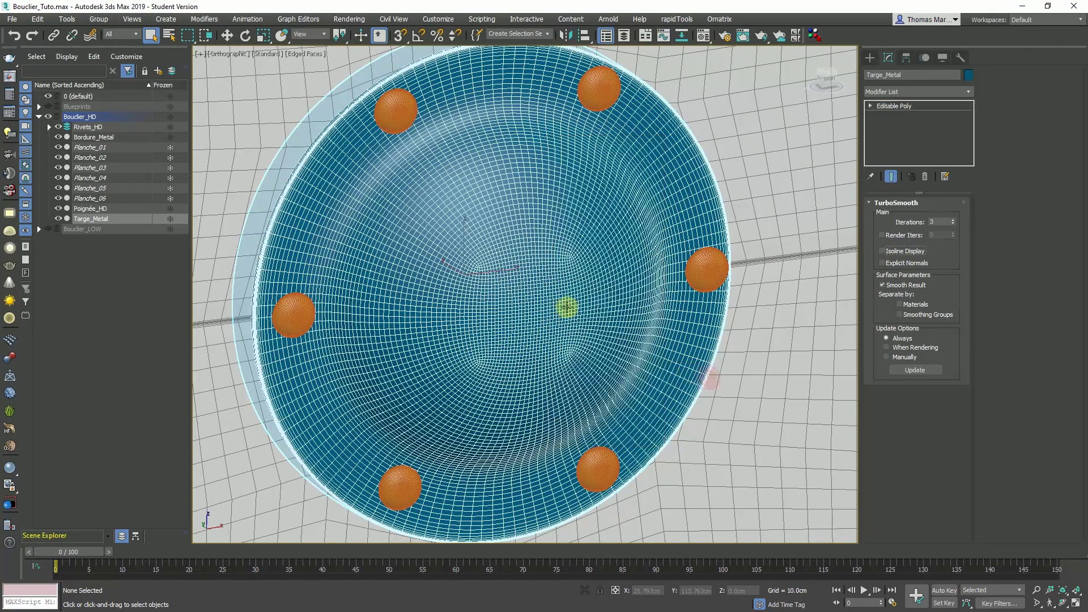
right_click(546, 284)
click(564, 214)
- Turn off TurboSmooth's Isoline Display on the rim Bordure_Metal and convert it to Editable Poly
scroll(499, 258, down, 5)
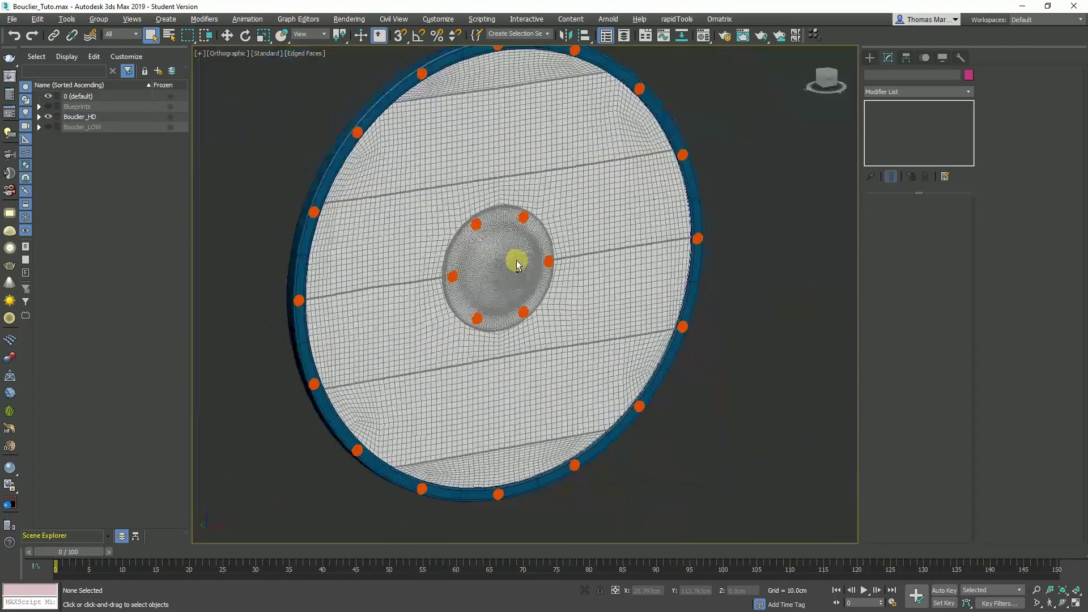
alt+middle_drag(517, 264, 447, 257)
scroll(568, 192, up, 5)
click(569, 192)
click(887, 251)
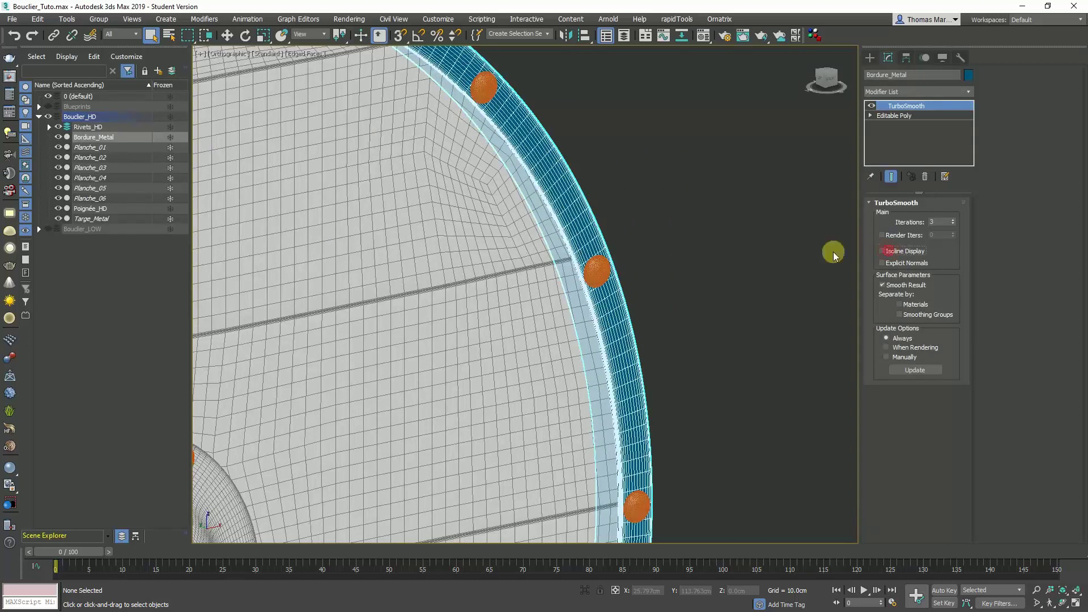
right_click(519, 249)
mouse_move(553, 359)
click(687, 369)
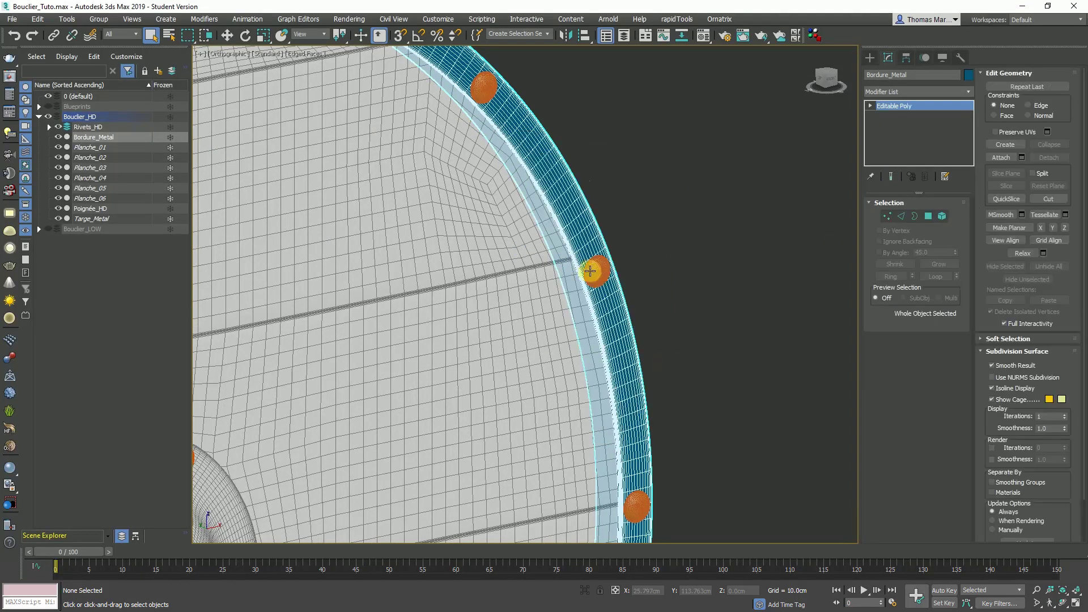
- Select all the rivets from Rivet_01_HD to Rivet_22_HD and convert them to Editable Poly
scroll(590, 271, up, 3)
click(605, 274)
scroll(606, 275, down, 7)
scroll(495, 197, up, 6)
click(497, 231)
scroll(497, 231, down, 5)
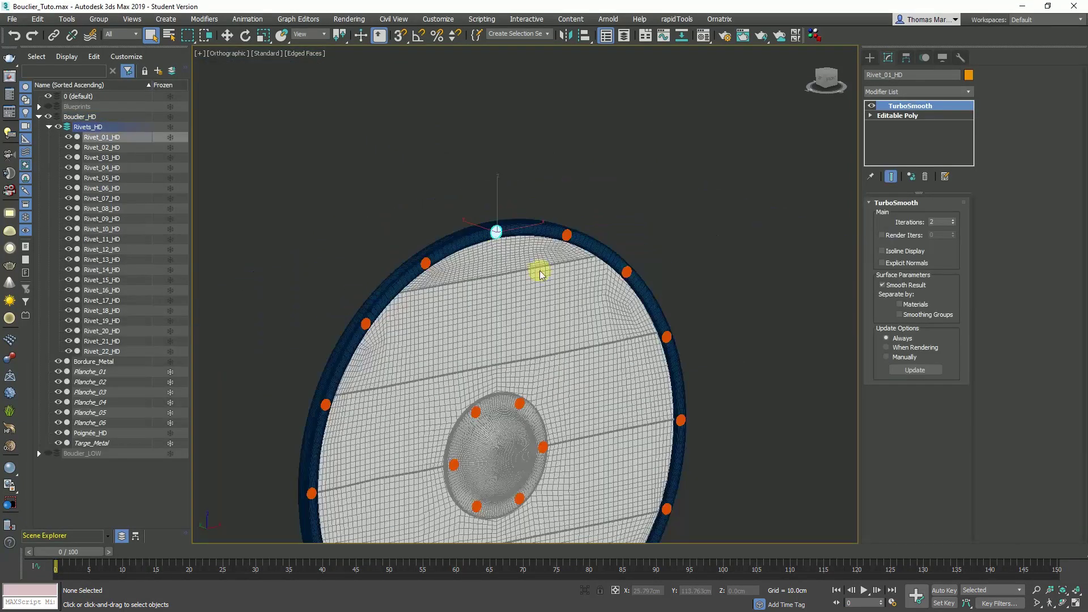
scroll(501, 227, up, 6)
scroll(500, 227, down, 4)
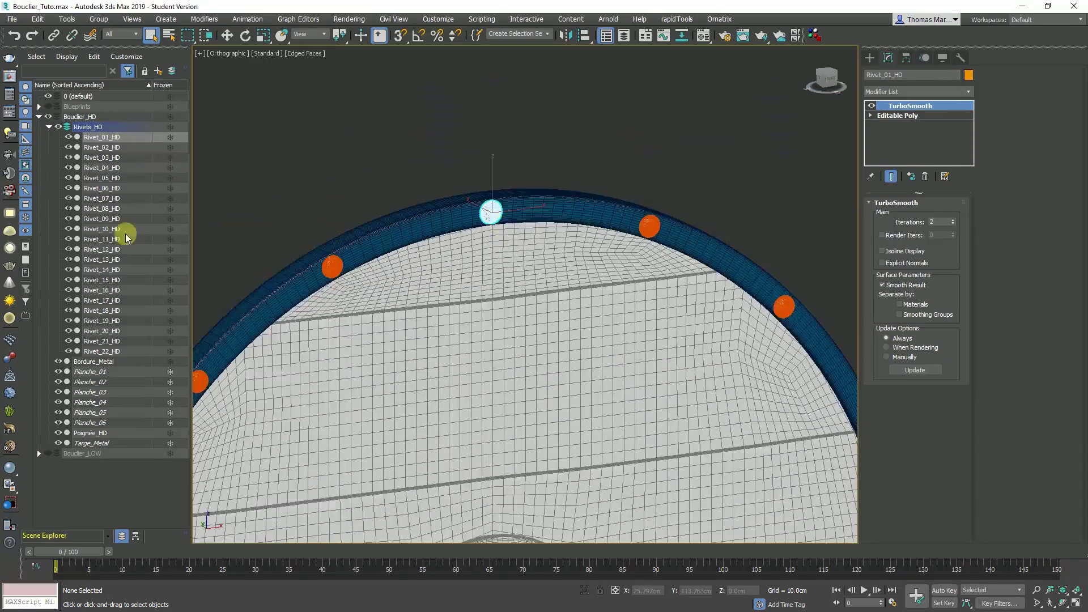
shift+click(106, 352)
right_click(498, 244)
mouse_move(583, 359)
click(641, 366)
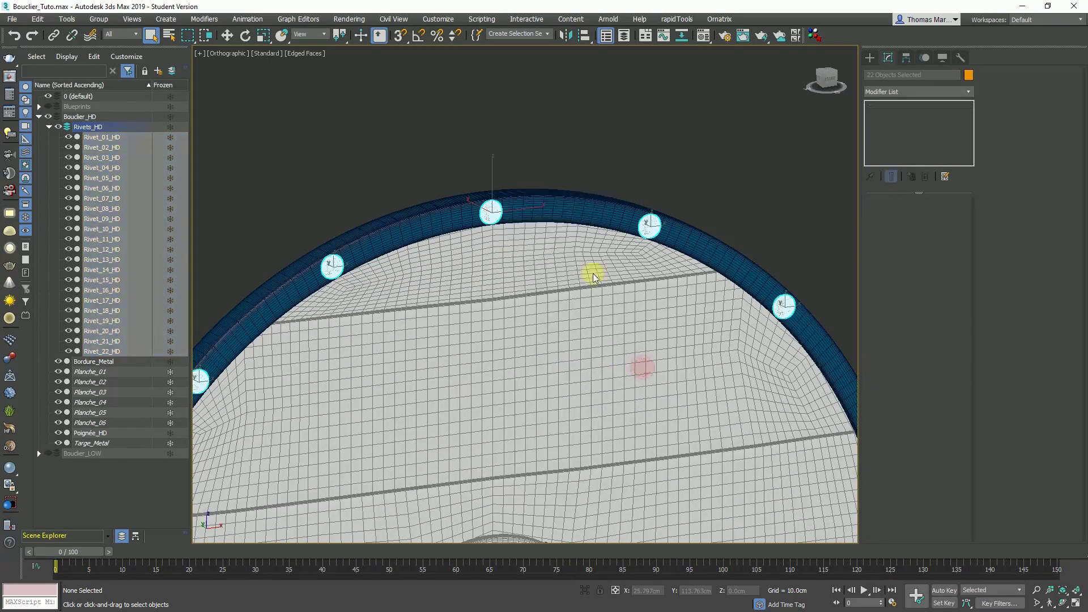
- Attach Rivet_02_HD through Rivet_22_HD to Rivet_01_HD and rename the merged object Rivets_HD
middle_drag(563, 275, 561, 194)
click(509, 92)
click(489, 129)
click(1003, 155)
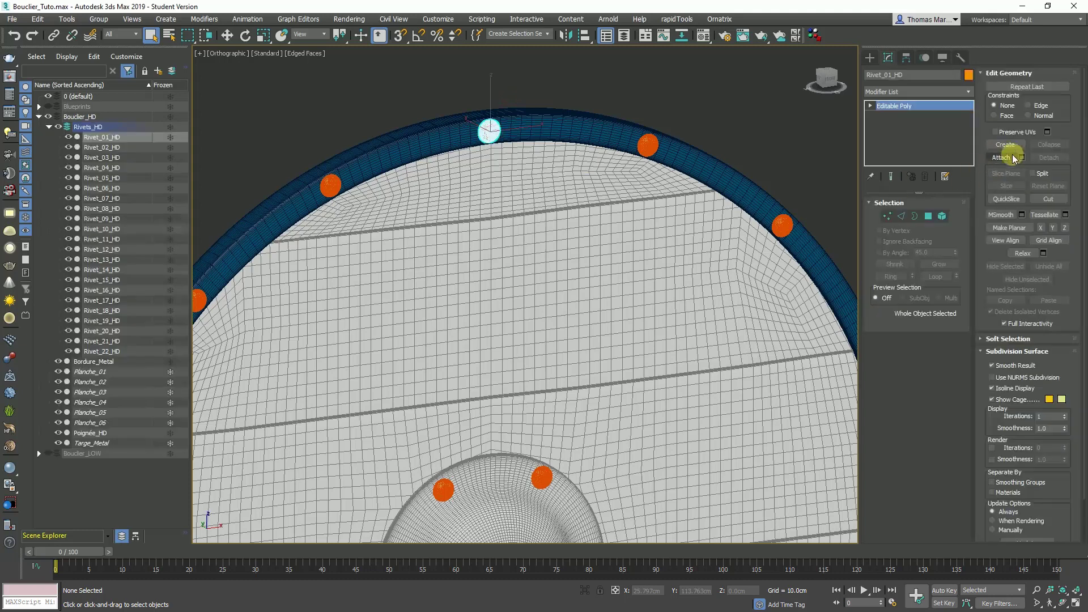
click(1020, 158)
click(63, 100)
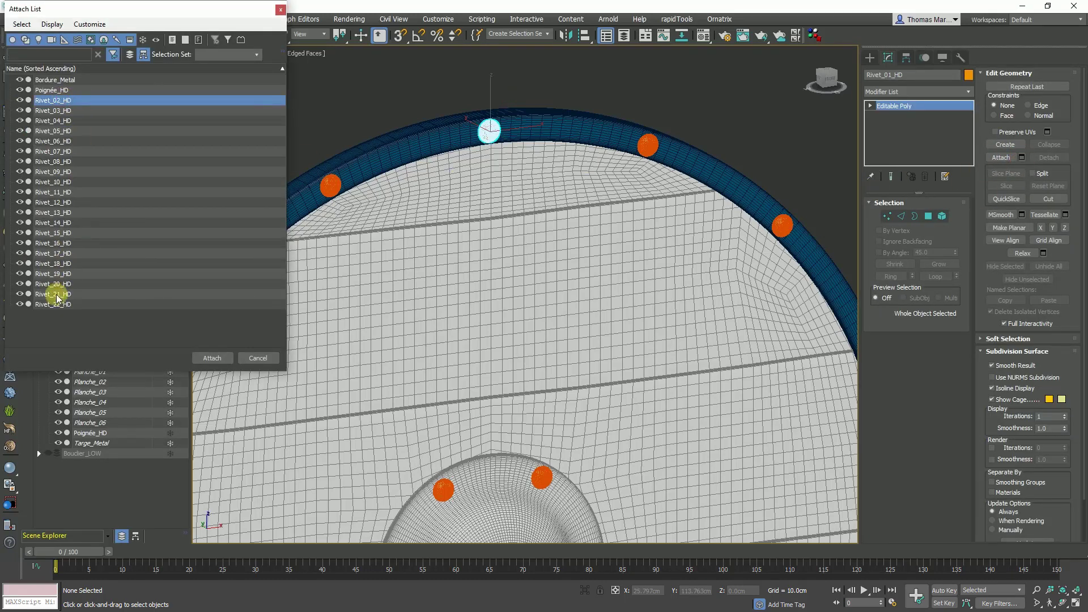
shift+click(57, 304)
click(216, 357)
scroll(546, 199, down, 4)
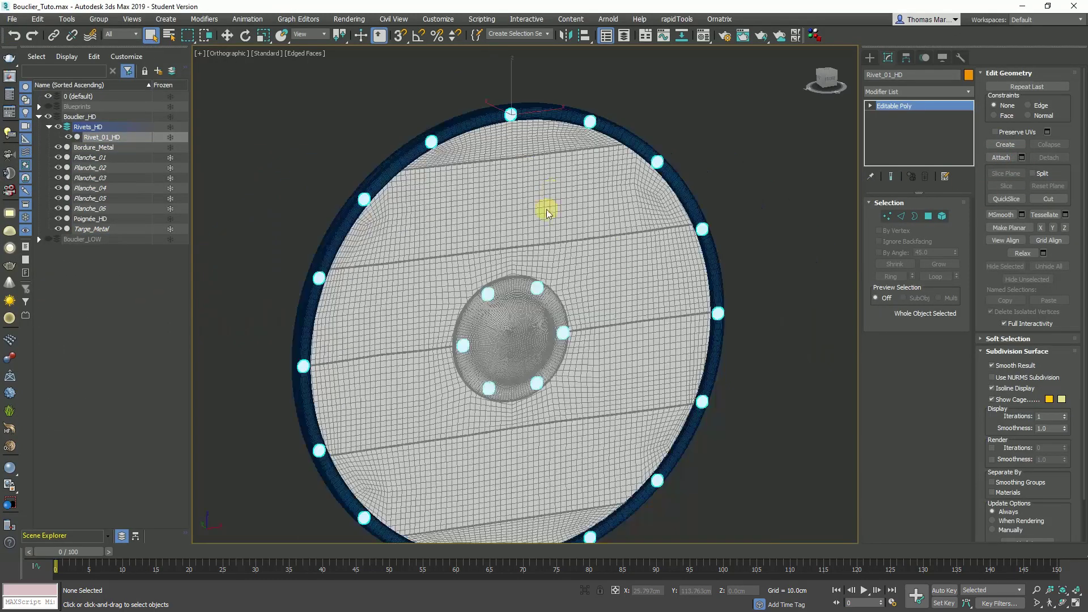
text(Rivets_)
- Turn off TurboSmooth's Isoline Display on the handle Poignée_HD and convert it to Editable Poly
middle_drag(543, 272, 440, 177)
click(440, 177)
scroll(440, 177, up, 5)
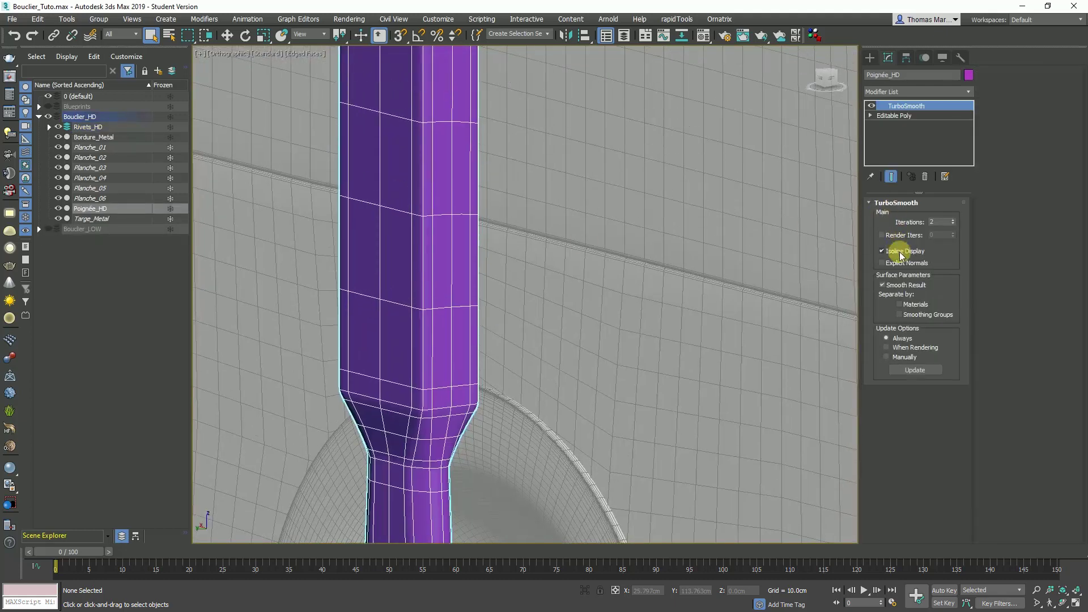
click(902, 255)
right_click(422, 284)
click(572, 383)
scroll(453, 262, down, 8)
alt+middle_drag(453, 261, 452, 296)
- Unfreeze all objects and select every part of the high-poly shield
right_click(556, 271)
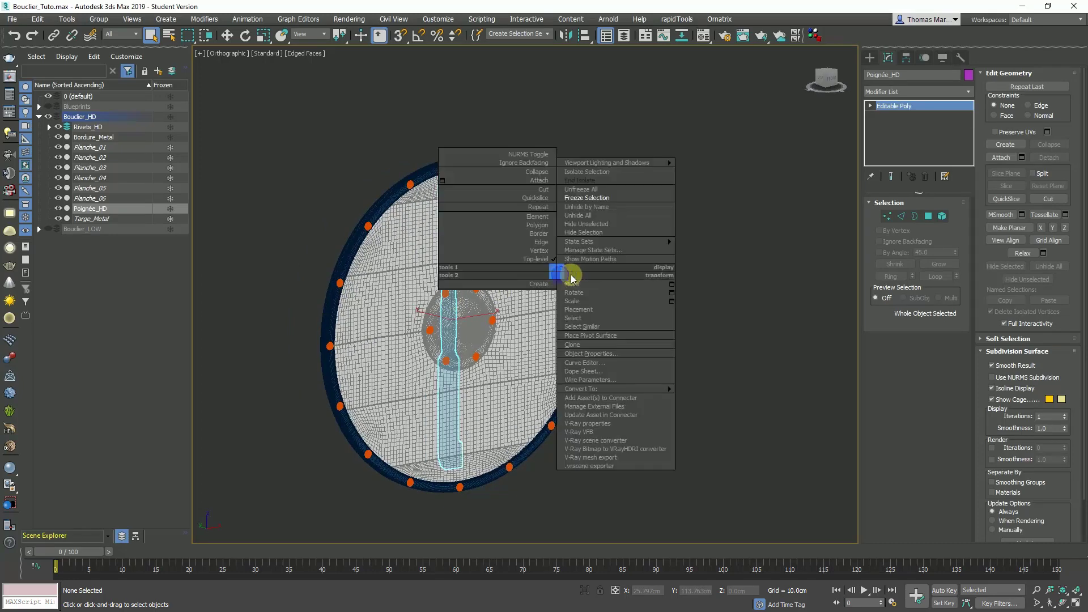
click(595, 193)
drag(636, 432, 483, 290)
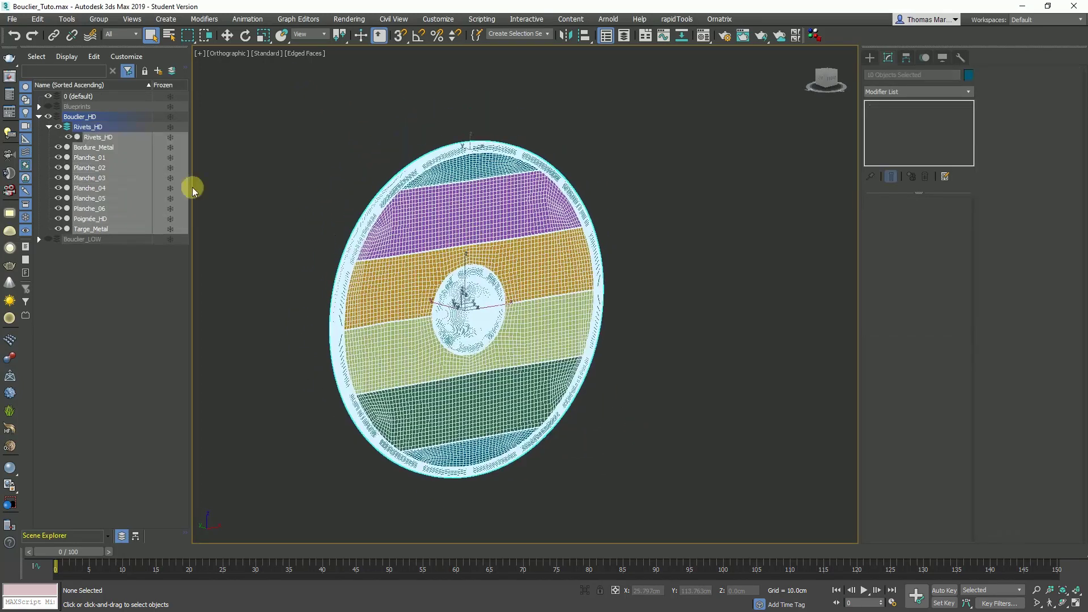
- Move the Rivets_HD object into the Bouclier_HD layer and delete the emptied Rivets_HD layer
click(81, 117)
drag(95, 137, 82, 118)
right_click(119, 126)
click(43, 151)
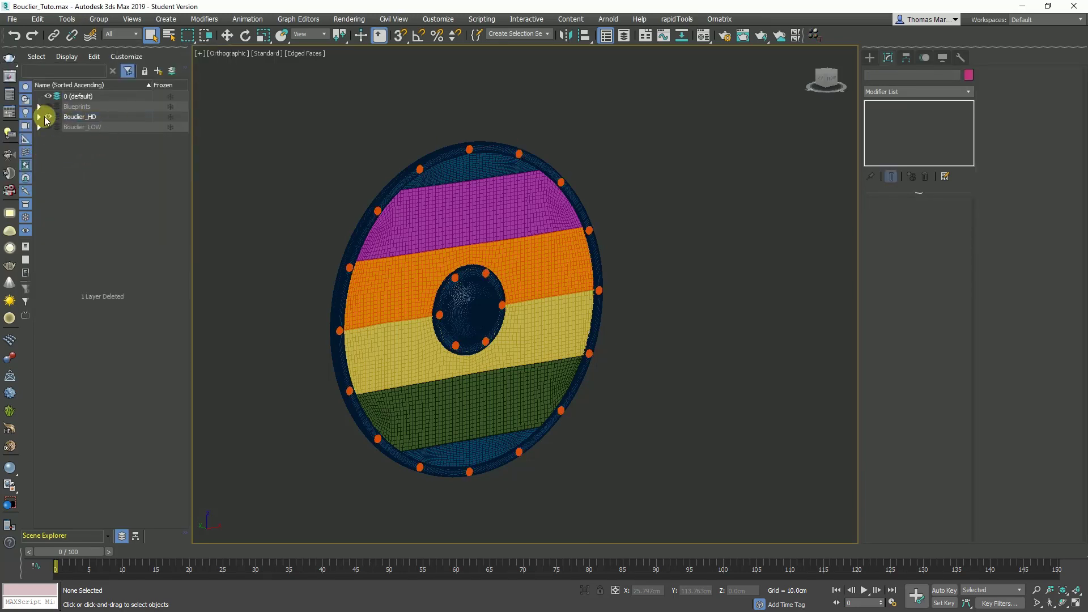
- Hide the Bouclier_HD layer, show Bouclier_LOW and select the low-poly Bouclier object
click(49, 117)
click(48, 127)
scroll(477, 261, up, 3)
click(565, 330)
alt+middle_drag(565, 331, 547, 315)
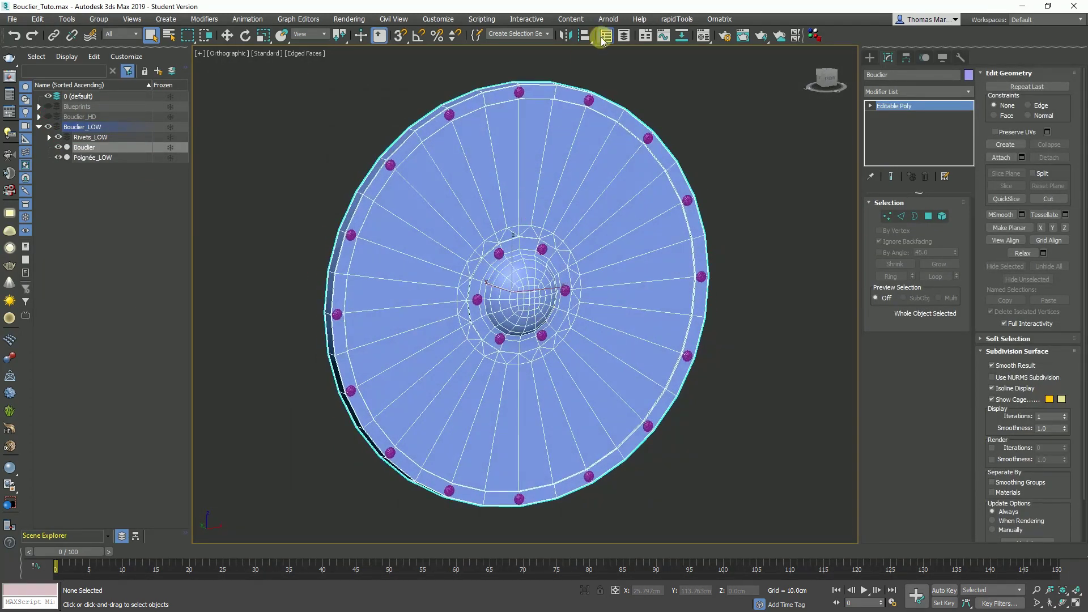
scroll(510, 87, up, 6)
scroll(547, 226, down, 7)
middle_drag(547, 226, 546, 210)
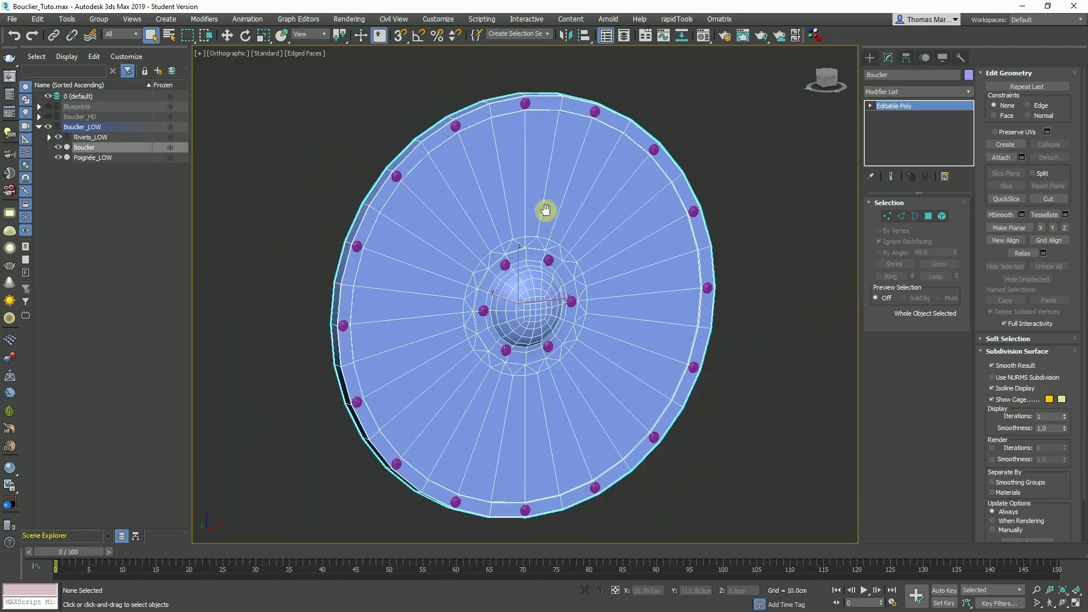
- Name the first sample material Checker and give its Diffuse a Checker map with U and V tiling of 50
click(703, 35)
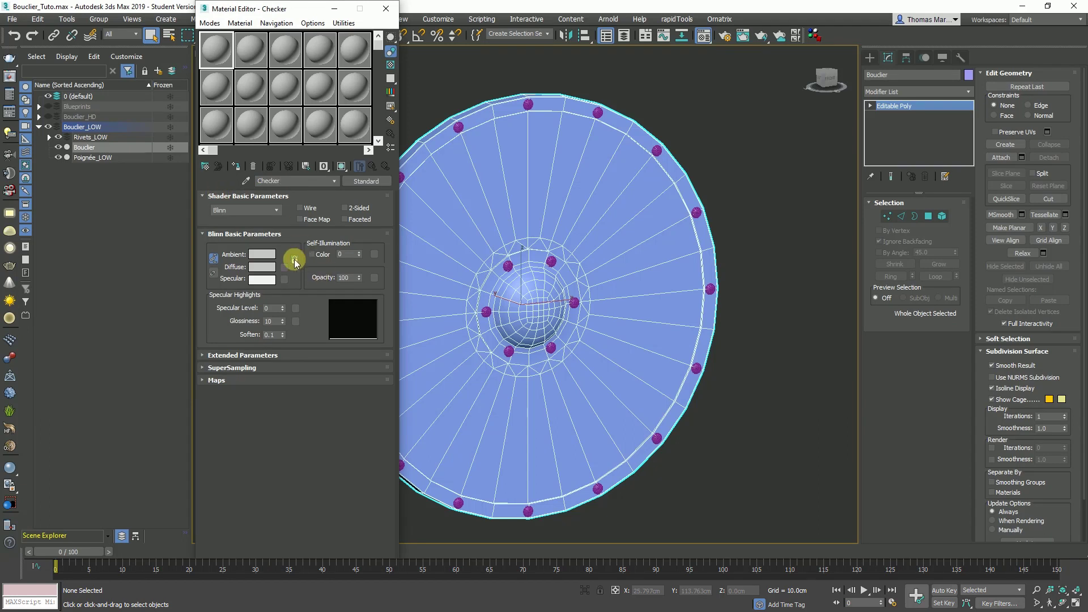
click(284, 266)
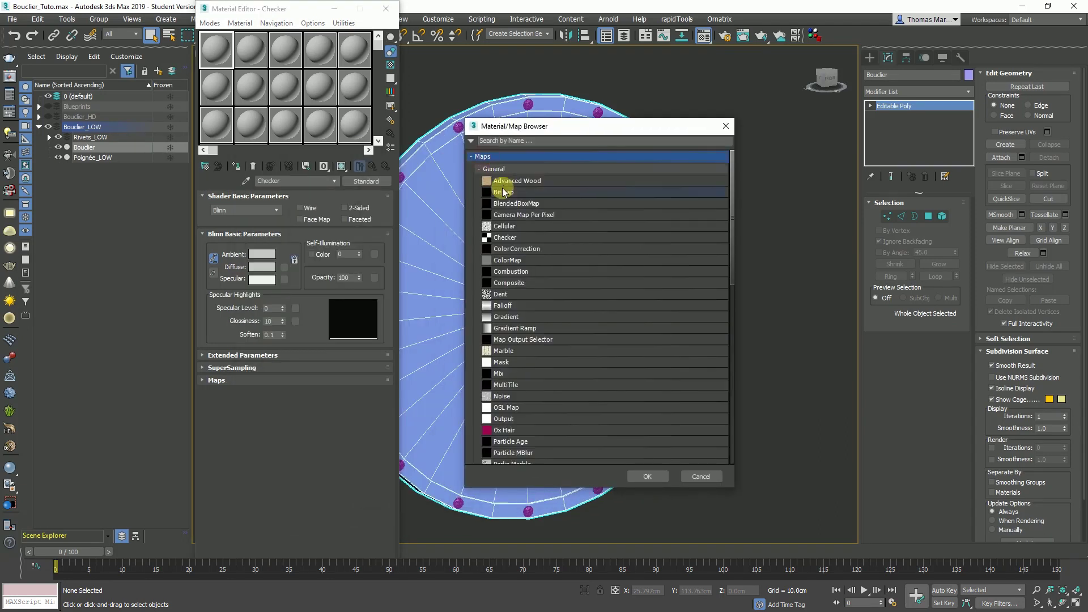
click(502, 239)
click(647, 476)
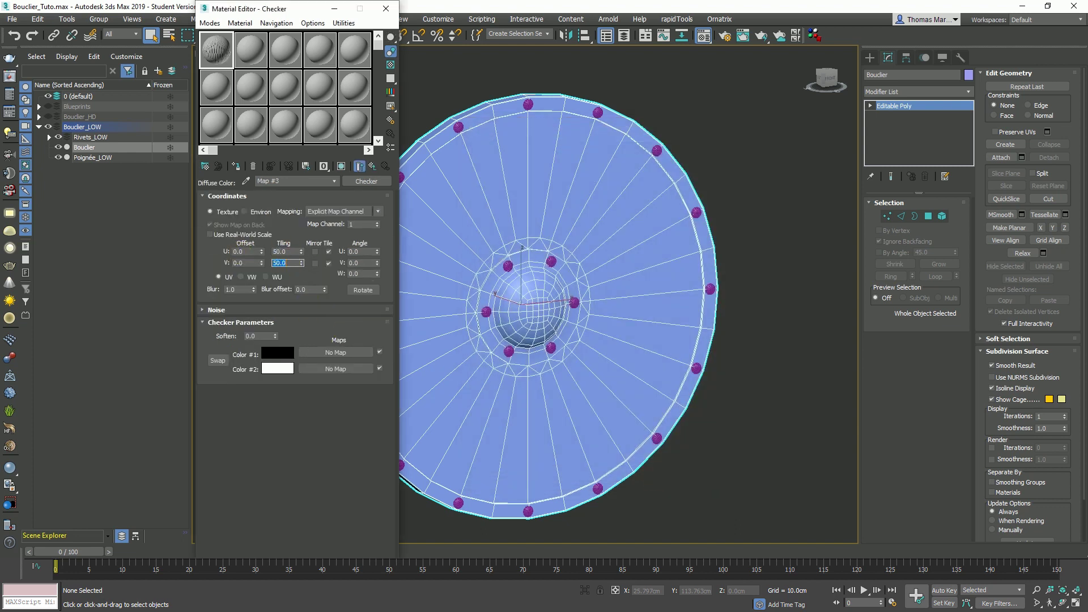
click(372, 167)
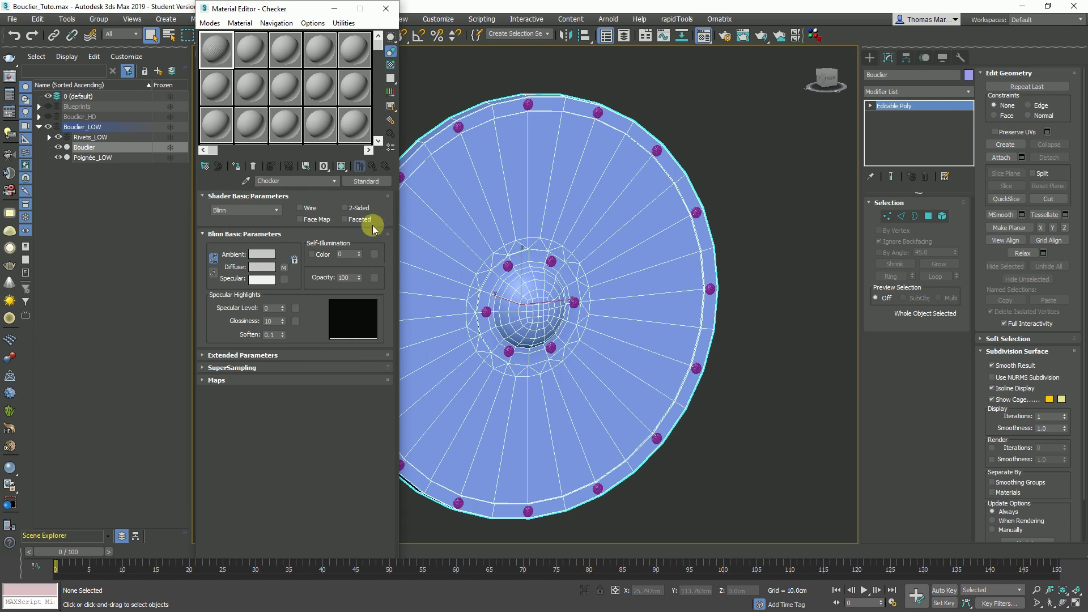
- Assign the Checker material to the Bouclier object and show the shaded material in the viewport
click(236, 167)
click(341, 166)
middle_drag(514, 310, 525, 279)
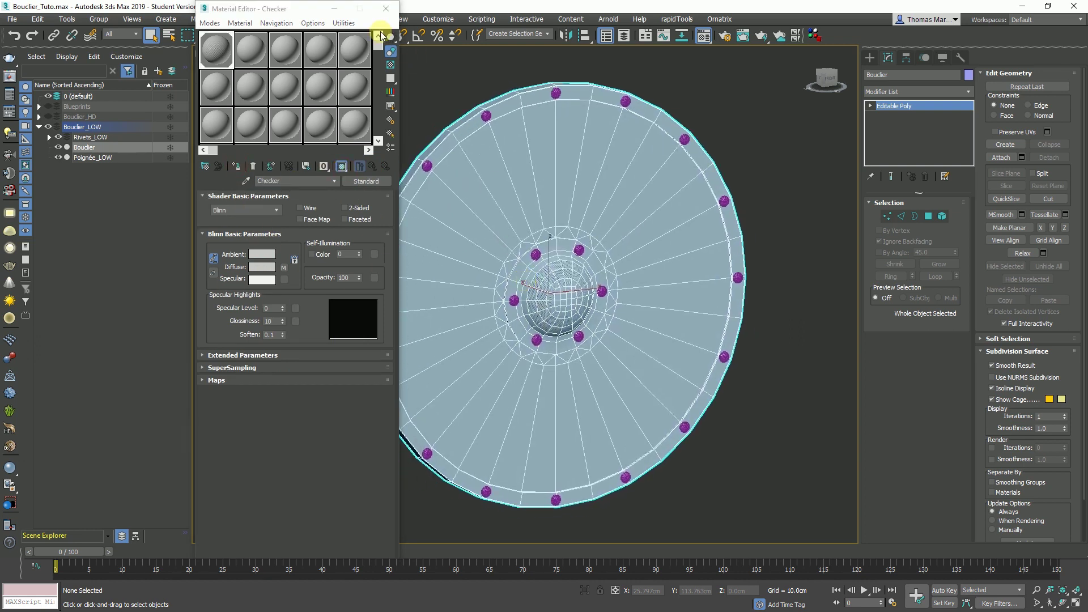
- Switch from the compact Material Editor to the Slate Material Editor and enlarge its window
drag(312, 14, 309, 29)
click(206, 38)
click(222, 64)
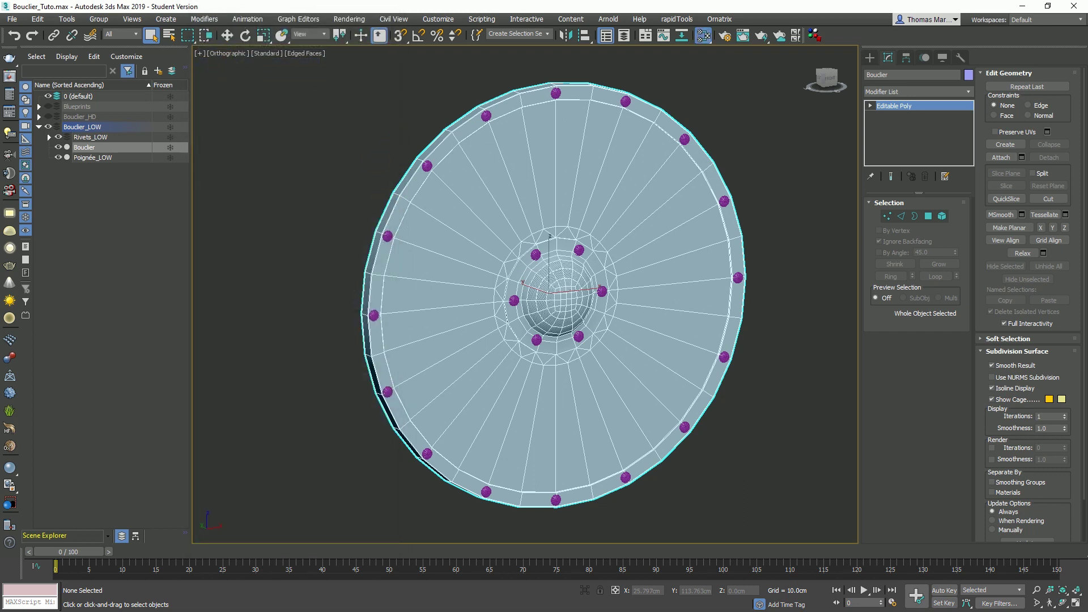
click(802, 106)
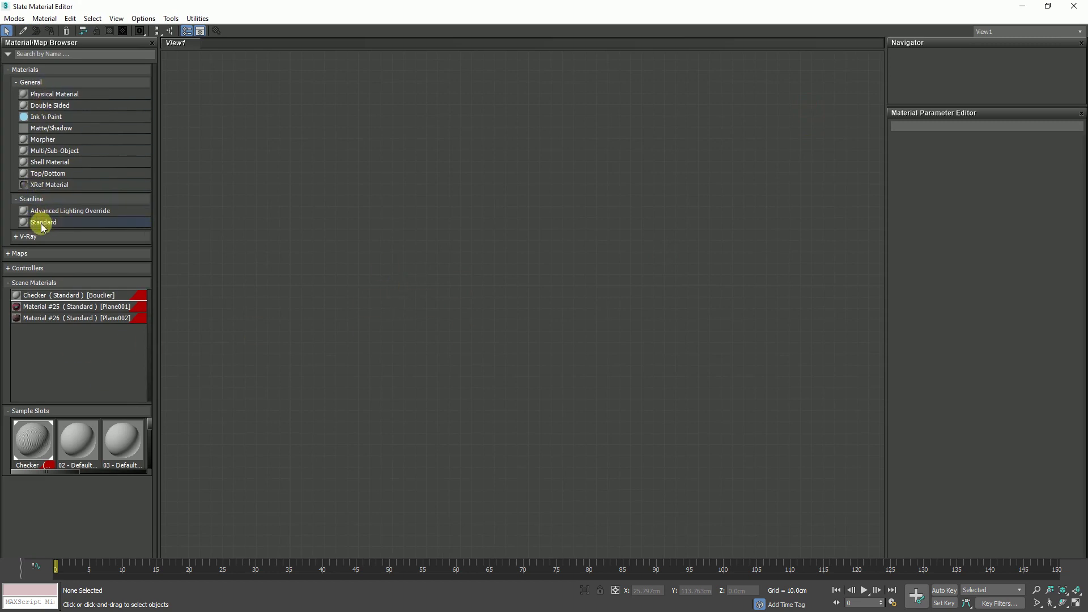
- Build a Standard material node with a Checker map connected to its Diffuse Color and set the map's U and V tiling to 50
drag(392, 219, 393, 219)
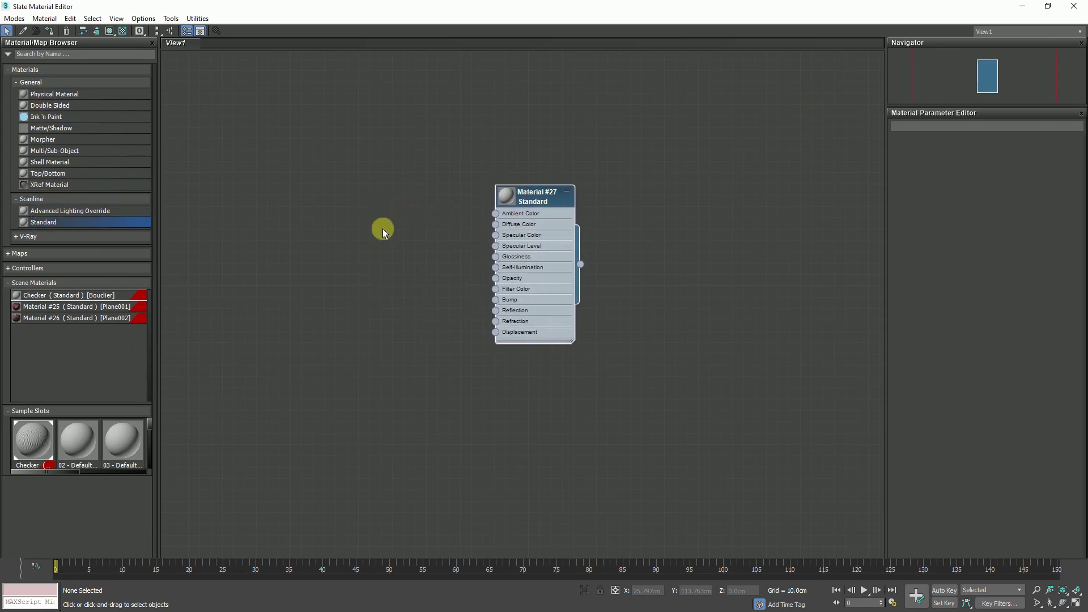
right_click(380, 227)
mouse_move(413, 245)
mouse_move(515, 243)
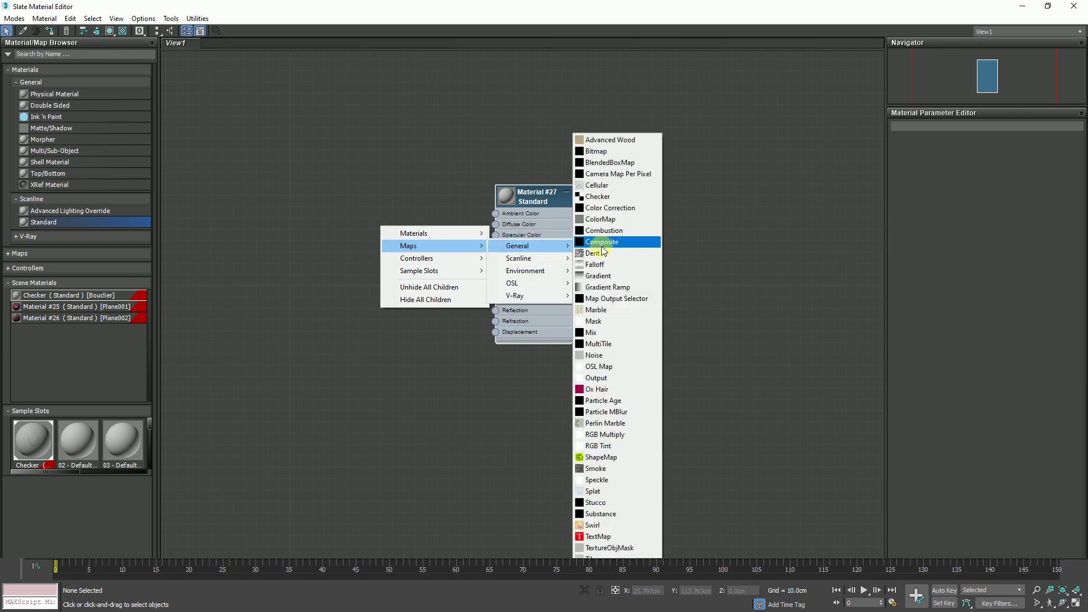
click(596, 199)
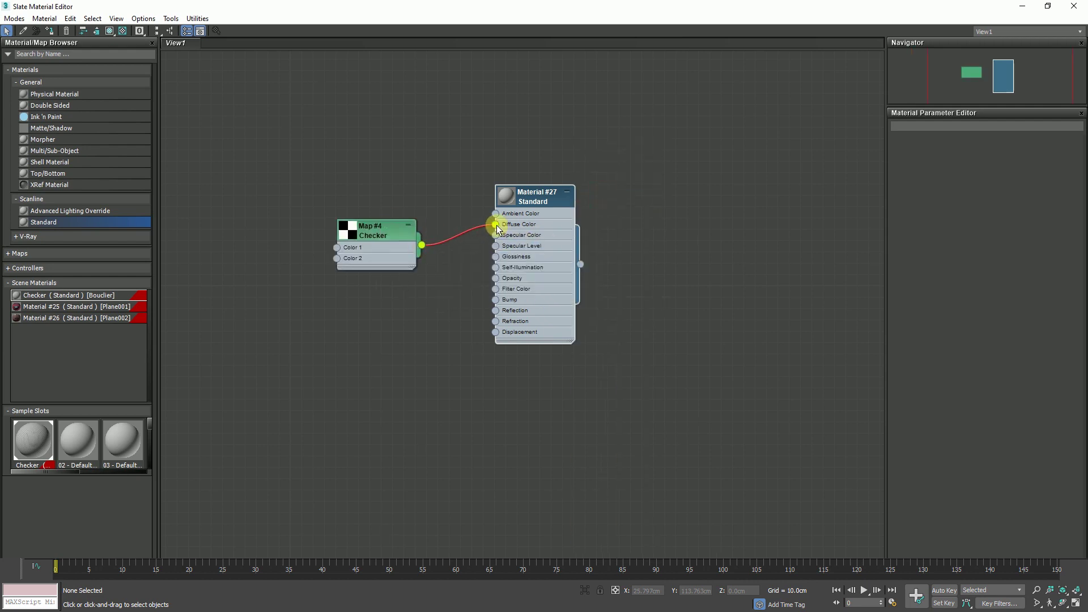
double_click(530, 202)
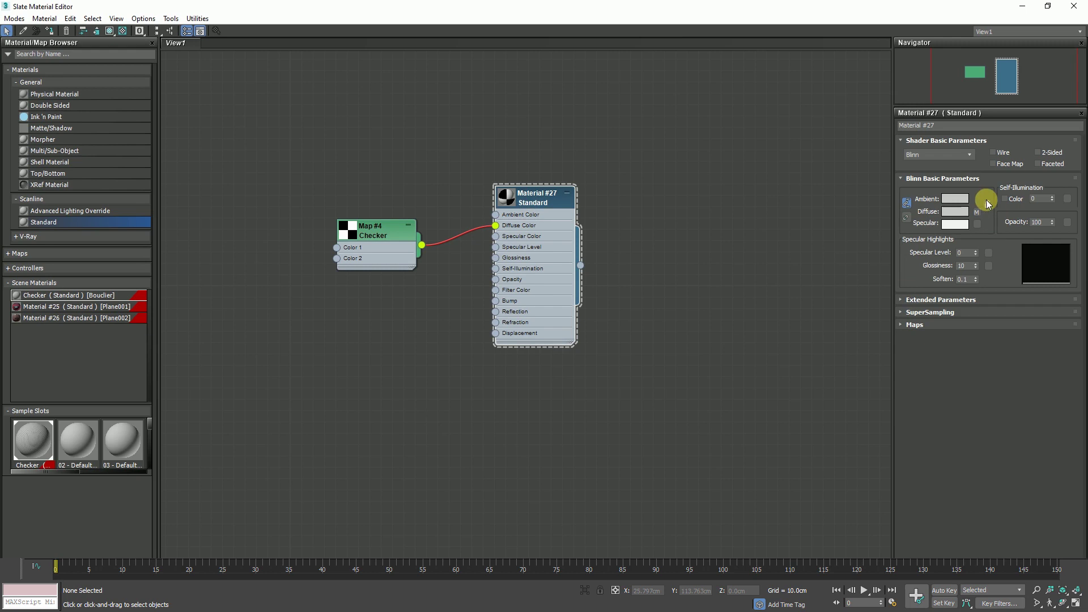
click(975, 212)
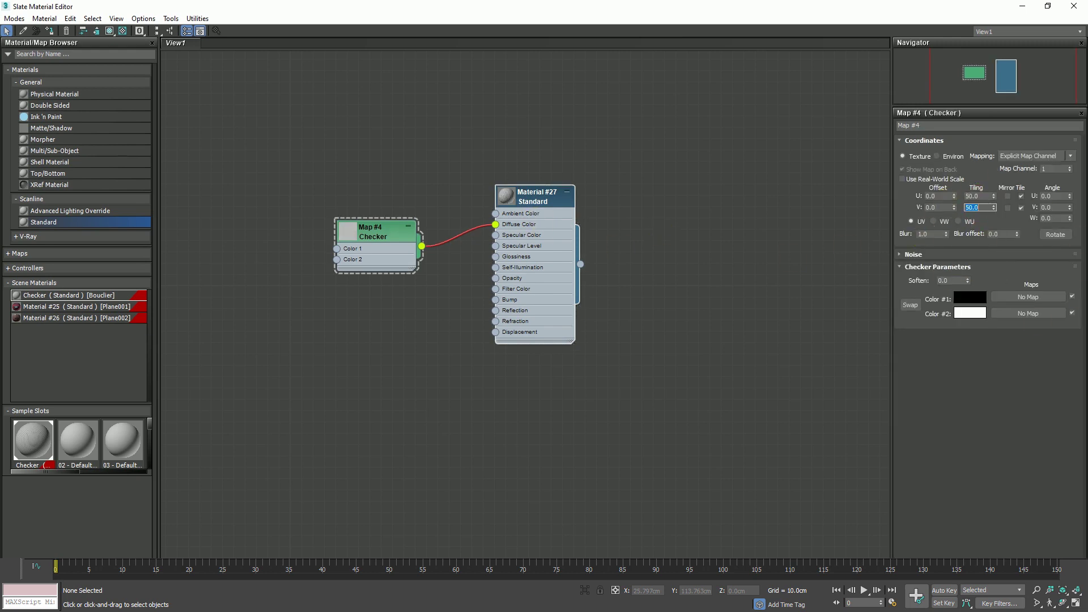
- Assign the new Standard material to the Bouclier object and show it shaded in the viewport
click(48, 31)
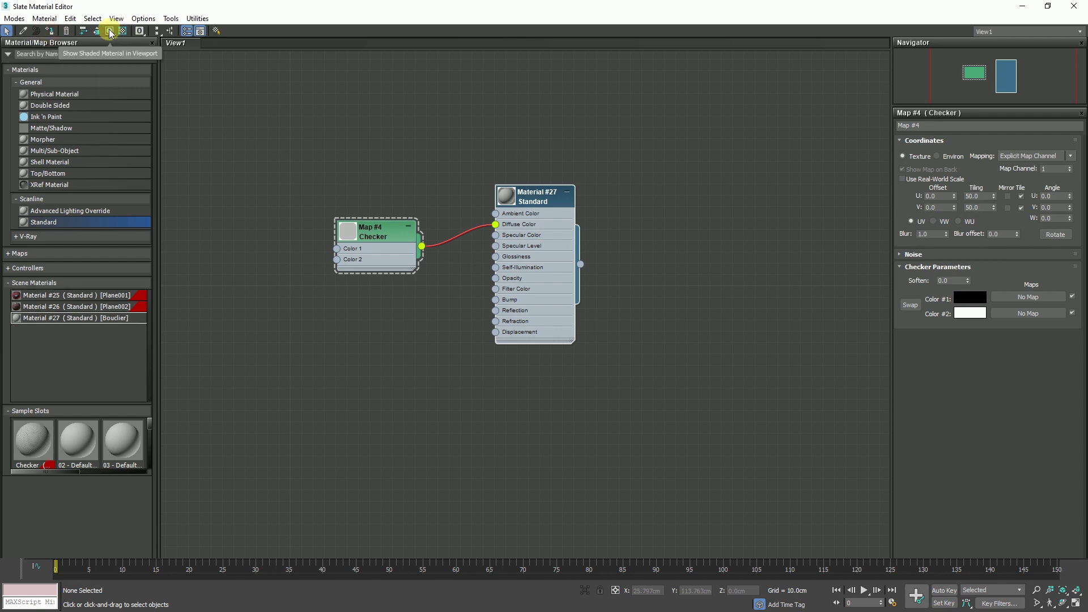
click(110, 32)
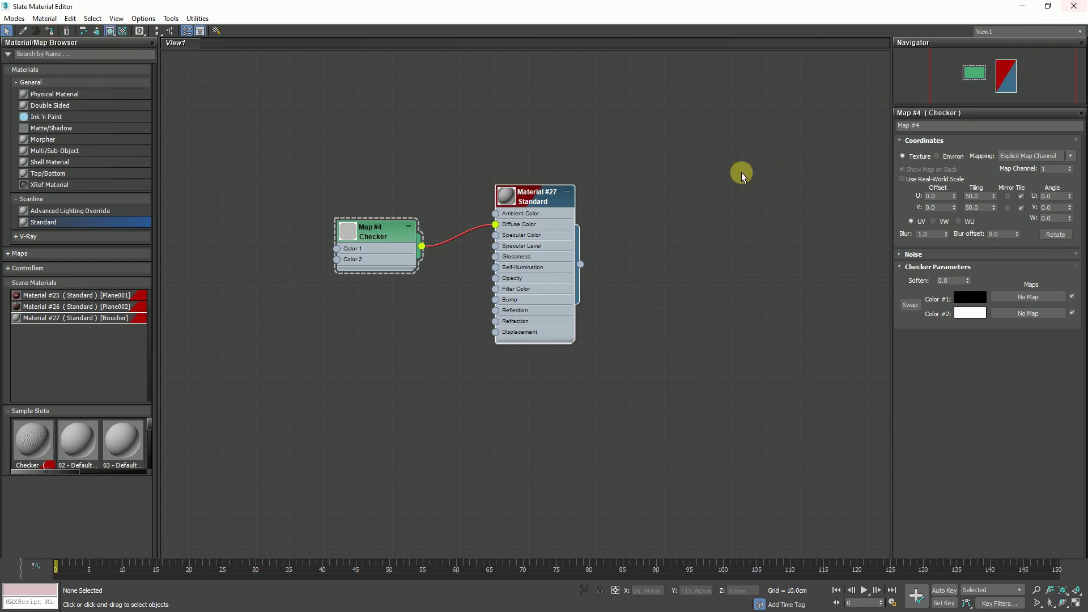
- Name the new Standard material Checker and close the Slate Material Editor
double_click(554, 199)
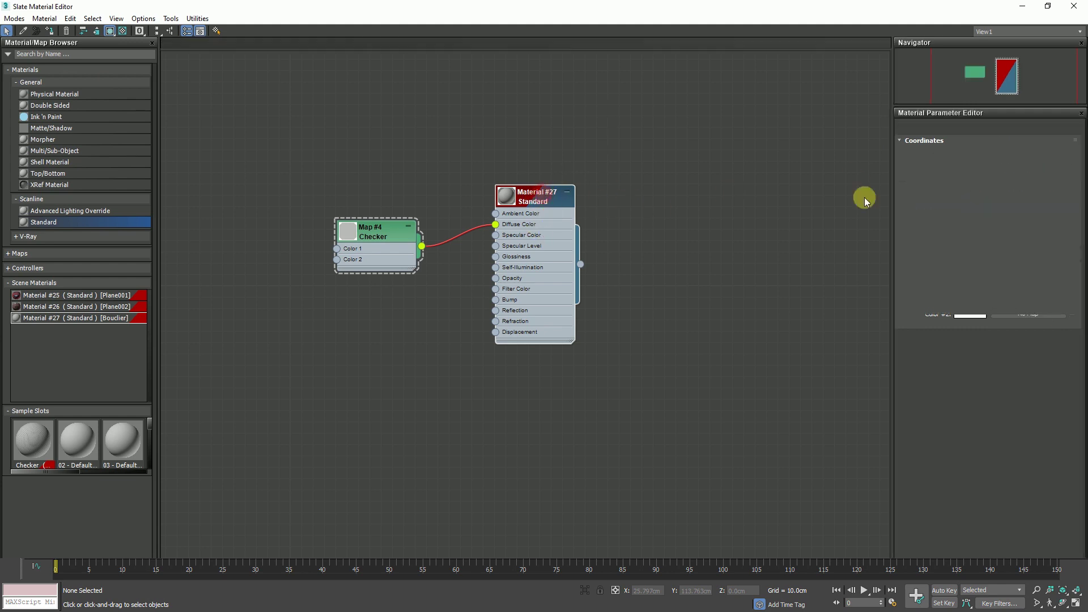
text(Checker)
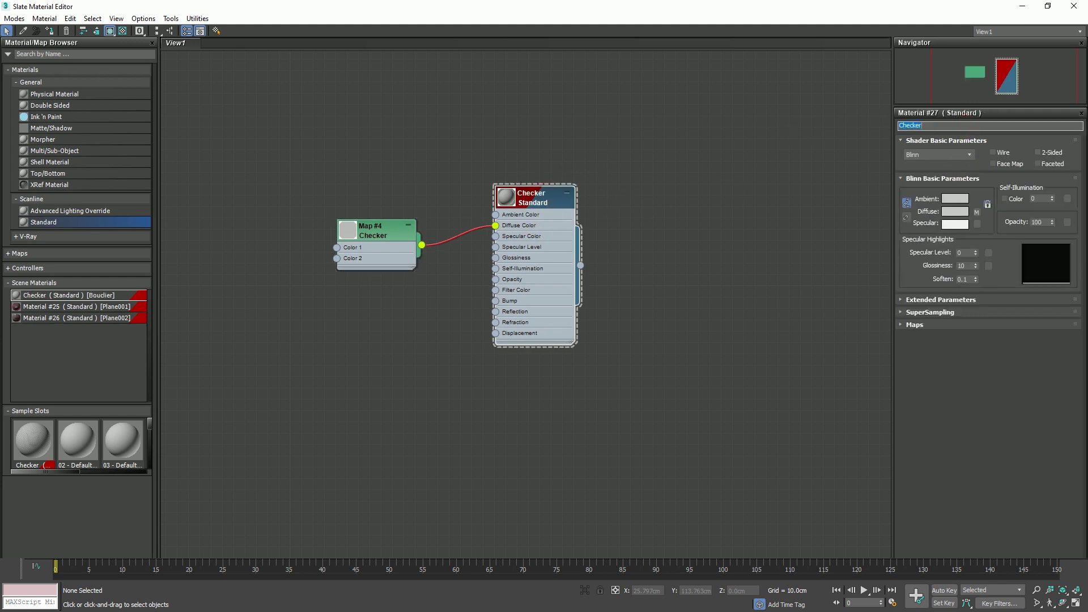
click(1047, 6)
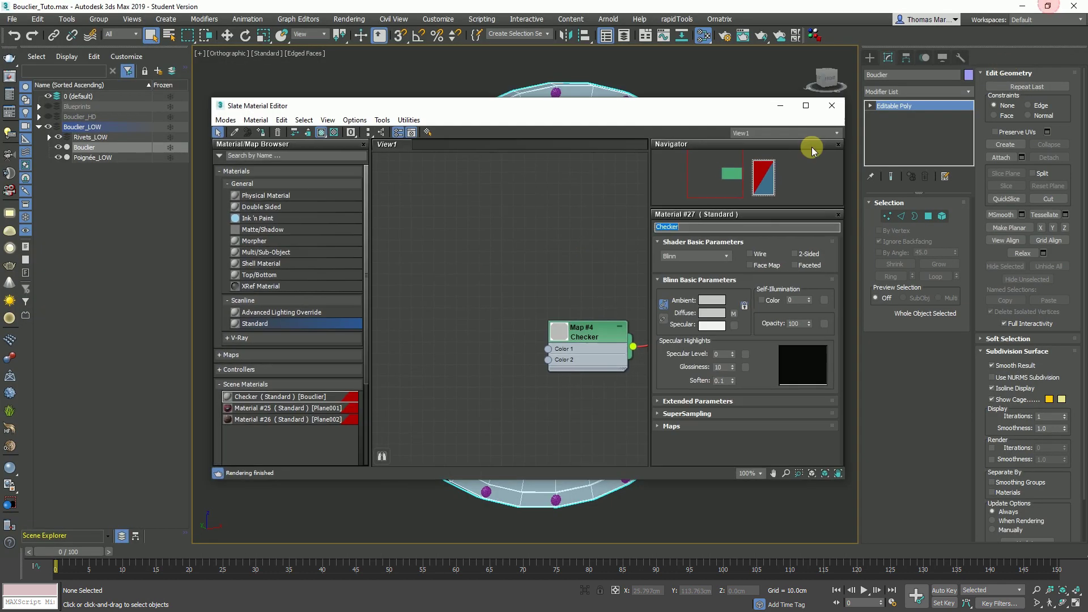
drag(657, 97, 406, 43)
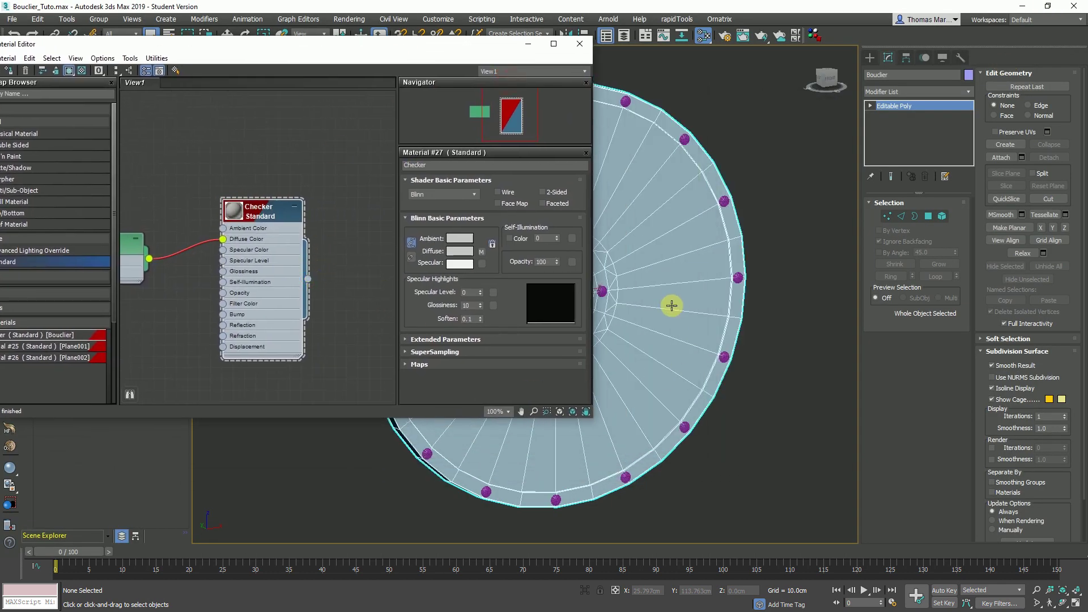
click(579, 45)
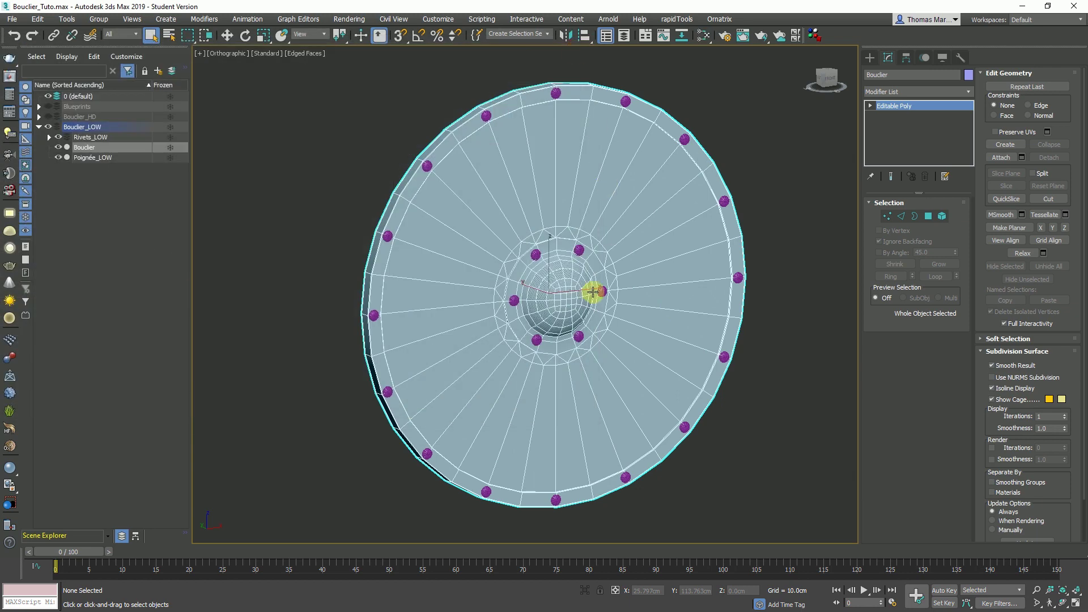
- Apply an Unwrap UVW modifier to the Bouclier object and open its UV editor
middle_drag(563, 289, 544, 252)
scroll(505, 291, up, 6)
scroll(505, 292, down, 4)
scroll(504, 292, down, 2)
scroll(534, 264, up, 5)
scroll(461, 262, down, 6)
scroll(498, 250, down, 3)
scroll(476, 235, up, 3)
click(913, 90)
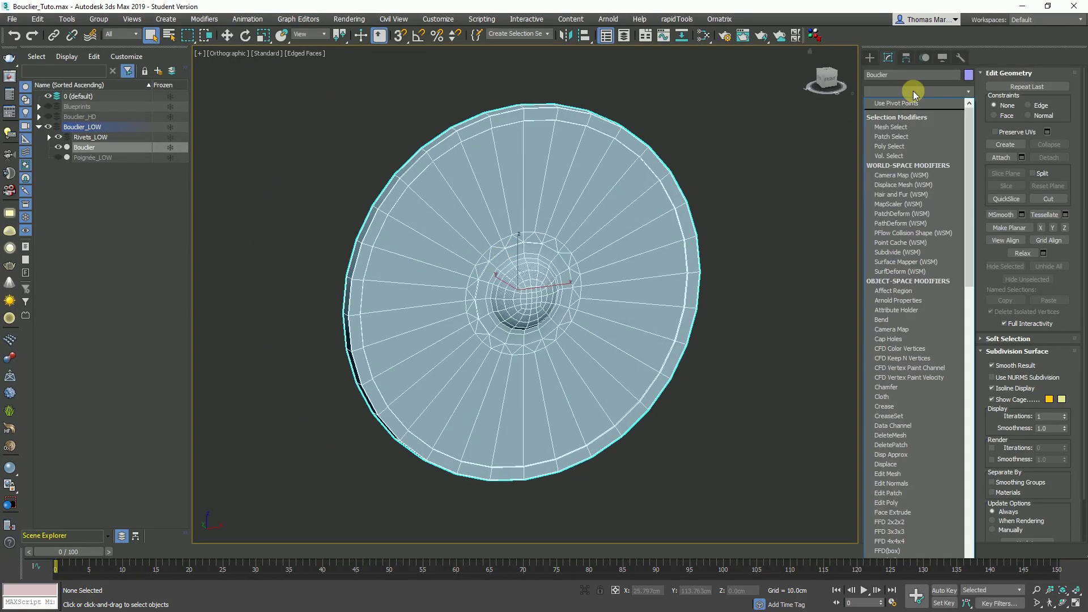
key(Return)
click(916, 440)
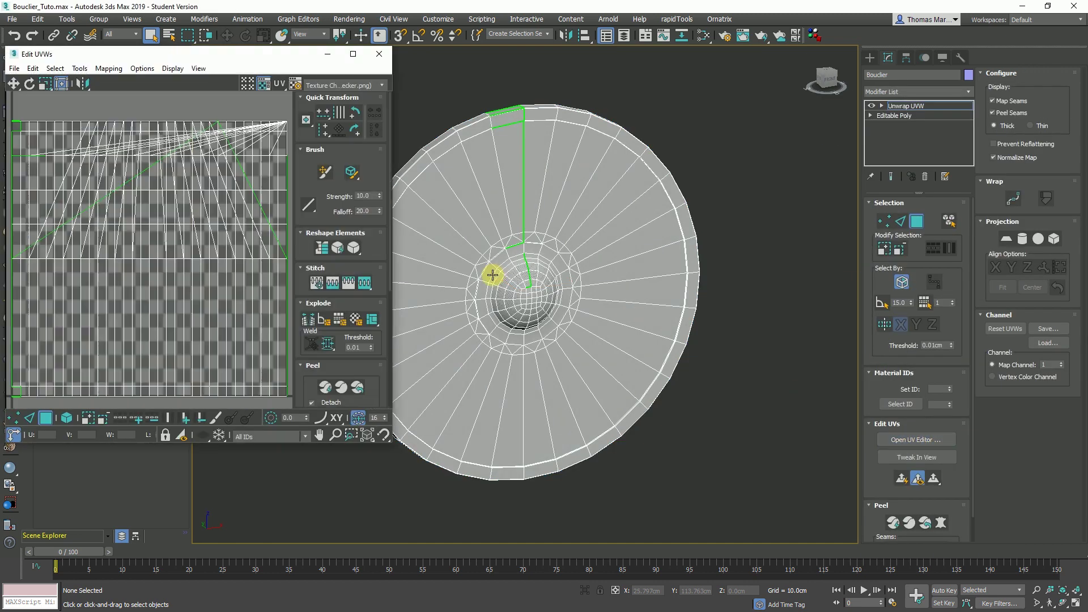
middle_drag(518, 265, 594, 262)
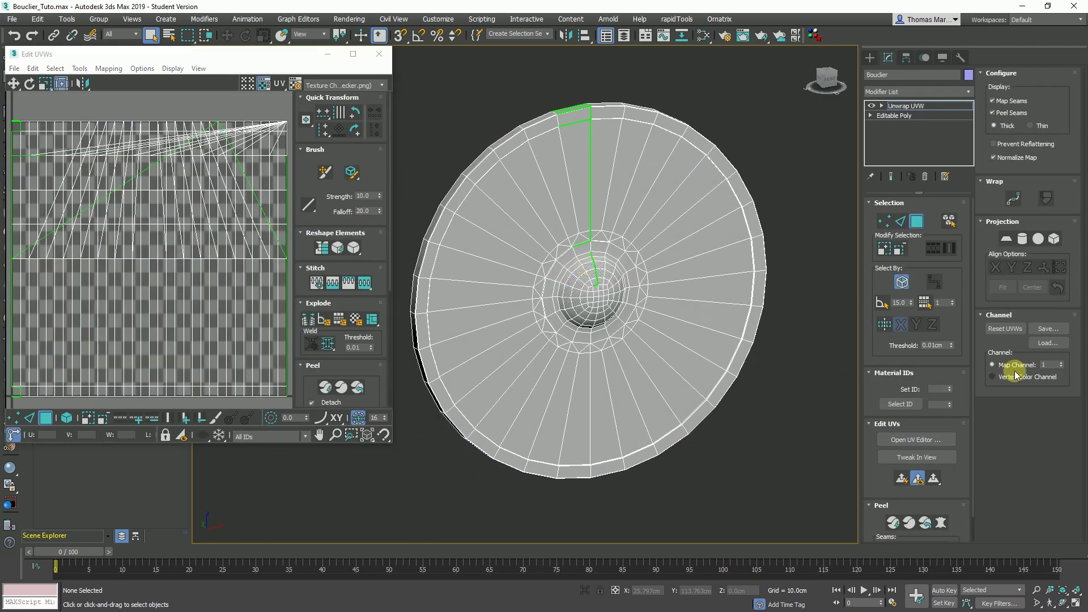
- Reset the peel on the shield's UVs and inspect the checker pattern on its front
click(925, 523)
click(901, 224)
alt+middle_drag(493, 217, 597, 304)
scroll(623, 298, up, 3)
- Select the shield's large flat ring faces by planar angle with a 15.0 threshold and unwrap them in Peel mode
click(916, 221)
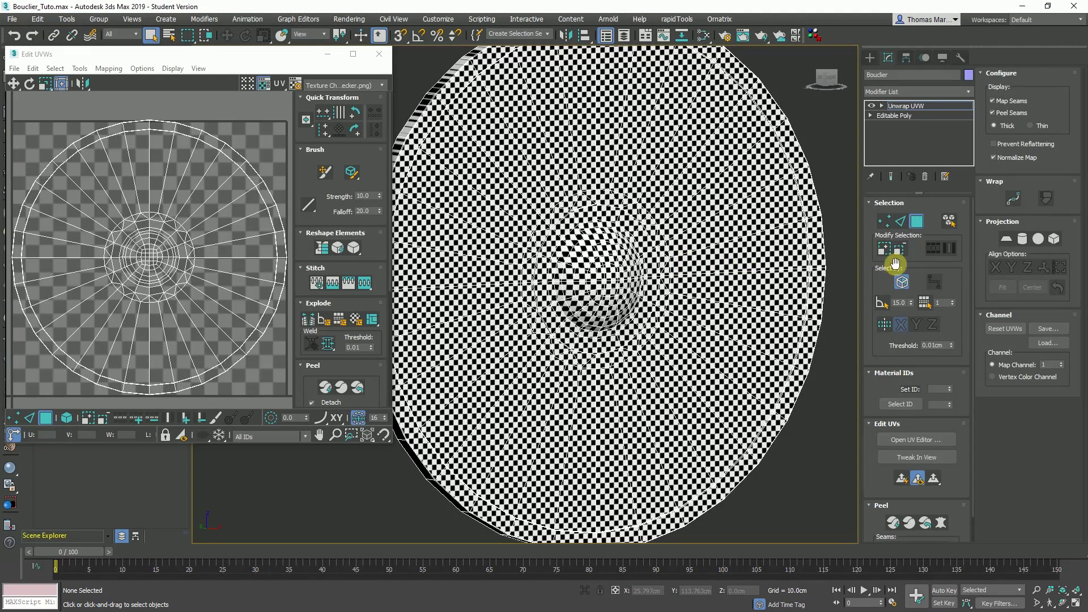
click(692, 287)
click(707, 260)
scroll(679, 267, up, 4)
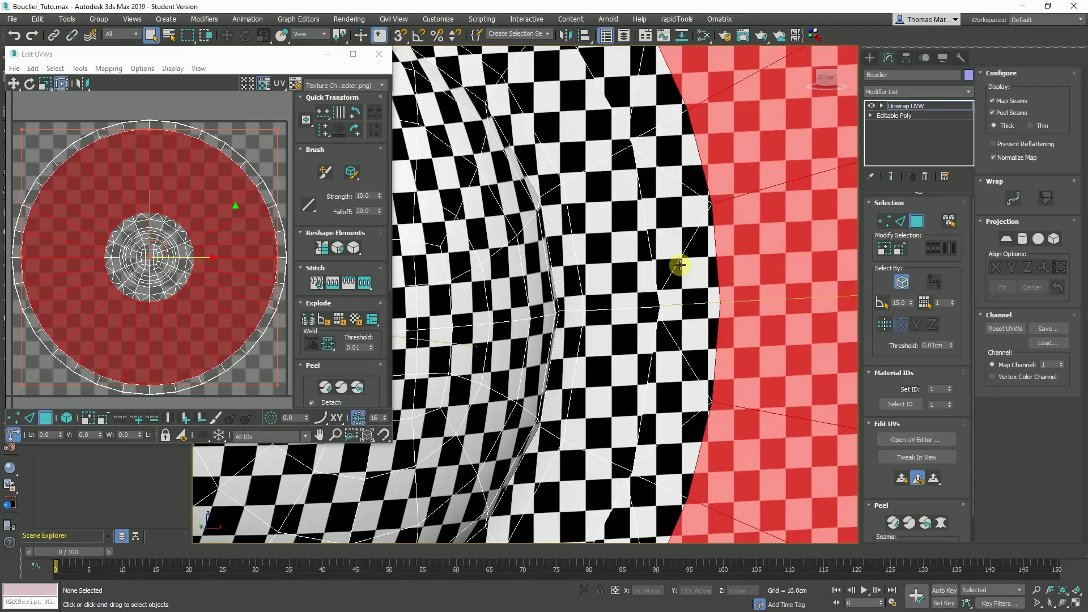
click(679, 226)
scroll(729, 267, down, 6)
click(830, 286)
scroll(736, 252, up, 1)
click(695, 260)
alt+middle_drag(687, 252, 558, 261)
click(909, 524)
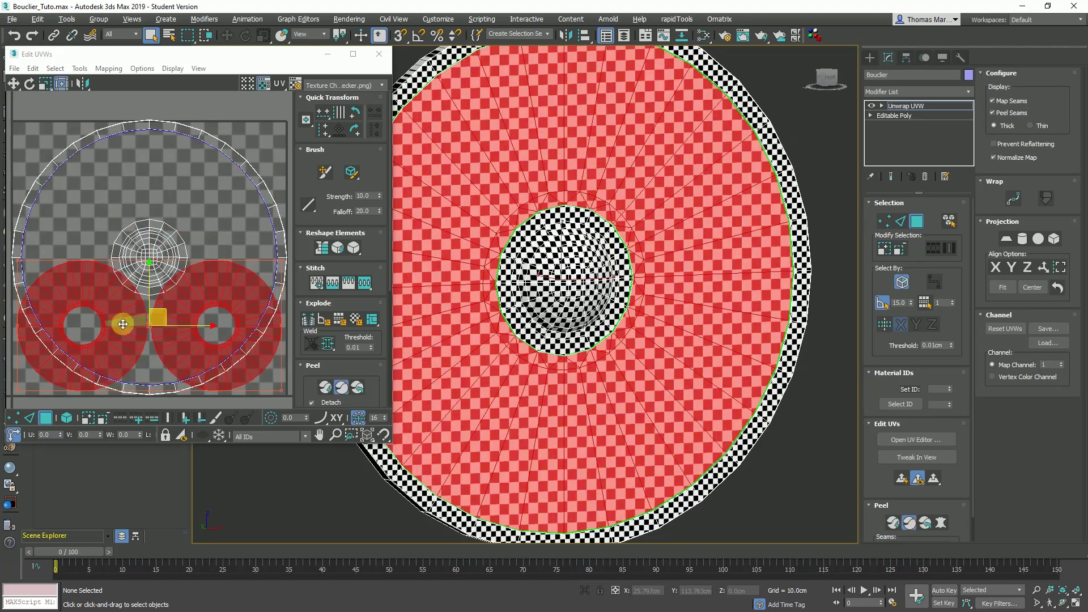
- Move the two peeled ring islands above the checkered UV tile
scroll(154, 311, down, 2)
drag(158, 310, 157, 144)
mouse_move(584, 300)
alt+middle_down()
mouse_move(588, 291)
mouse_move(653, 317)
mouse_move(595, 283)
alt+middle_up()
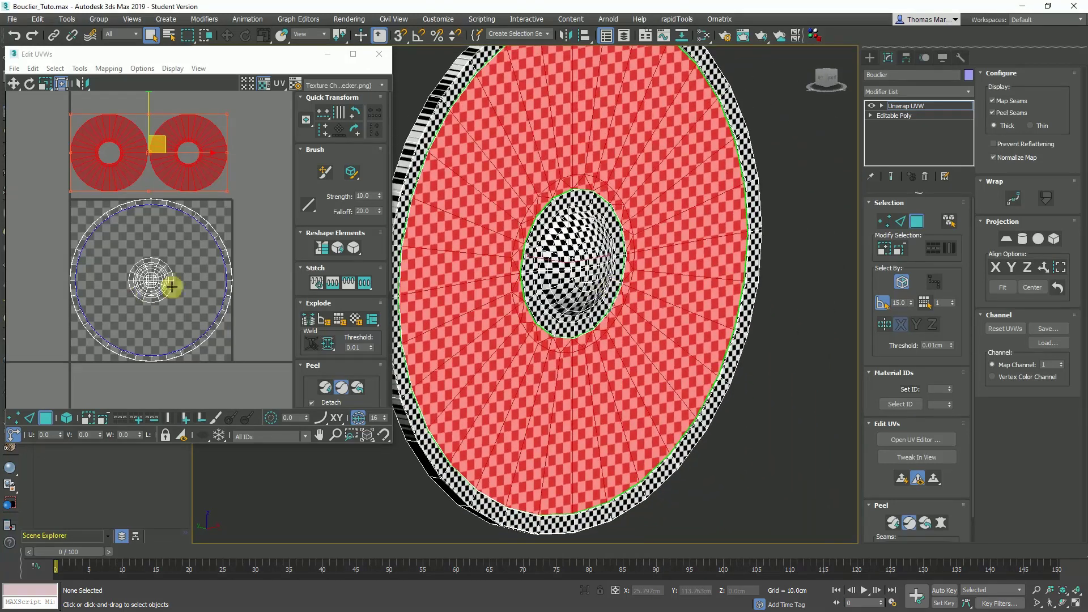
- Switch to edge selection and select a diagonal edge on the central dome's UV island
alt+middle_drag(577, 247, 447, 250)
scroll(538, 300, up, 4)
scroll(499, 302, down, 2)
scroll(154, 279, up, 5)
scroll(462, 309, down, 4)
alt+middle_drag(590, 301, 554, 284)
scroll(567, 287, up, 4)
click(900, 221)
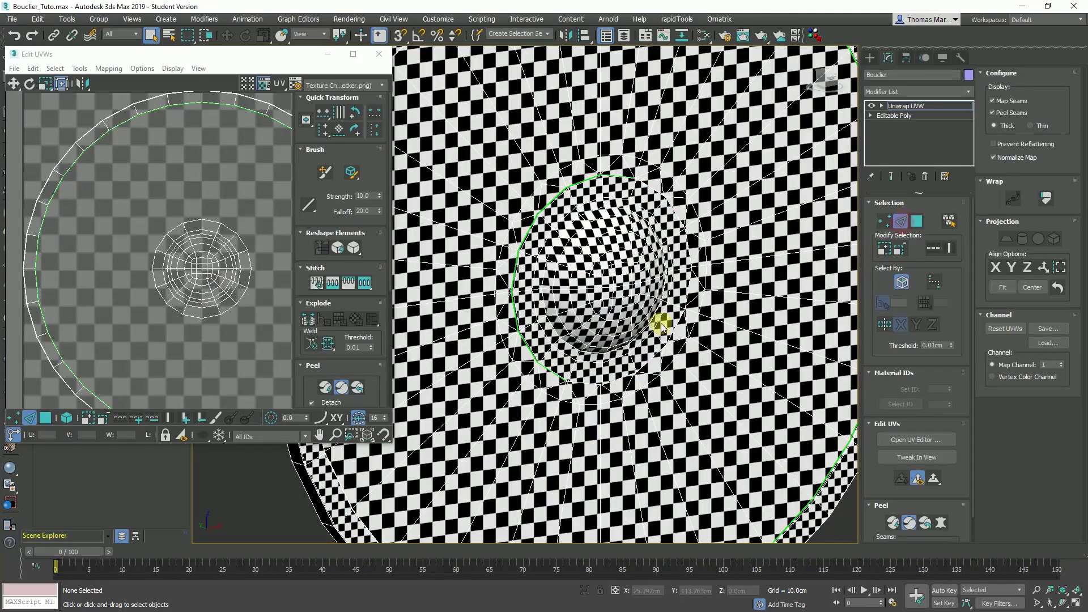
middle_drag(633, 318, 598, 293)
alt+middle_drag(510, 318, 547, 320)
scroll(204, 301, up, 3)
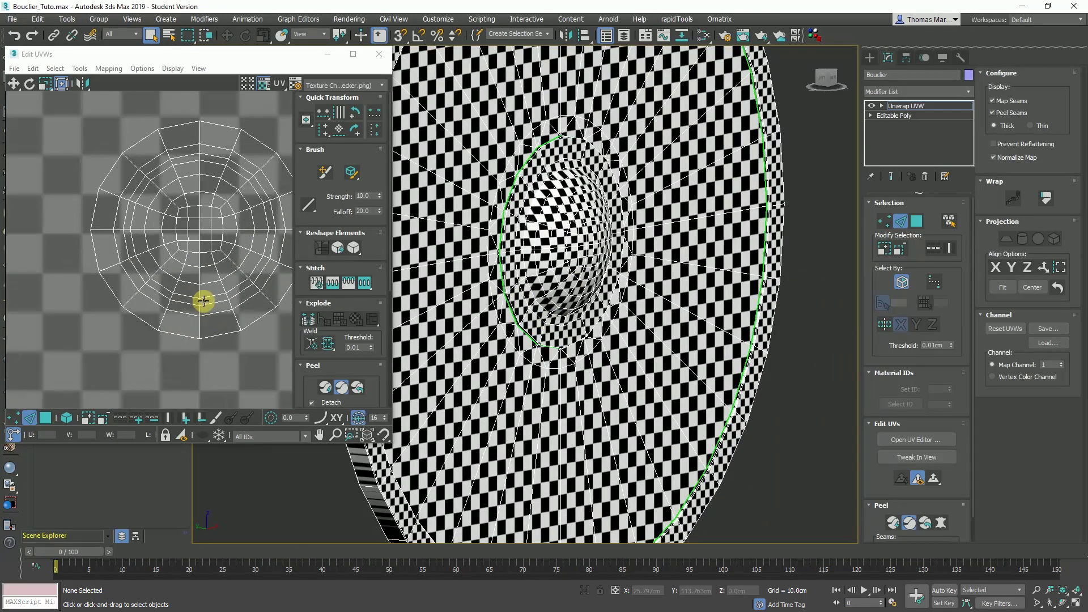
click(233, 261)
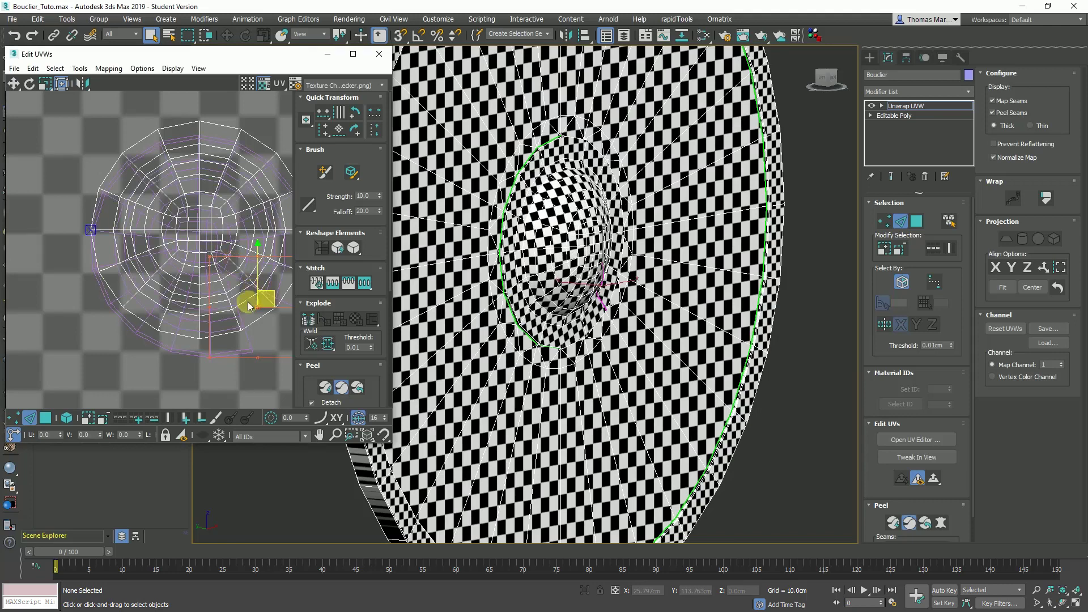
middle_drag(236, 221, 230, 243)
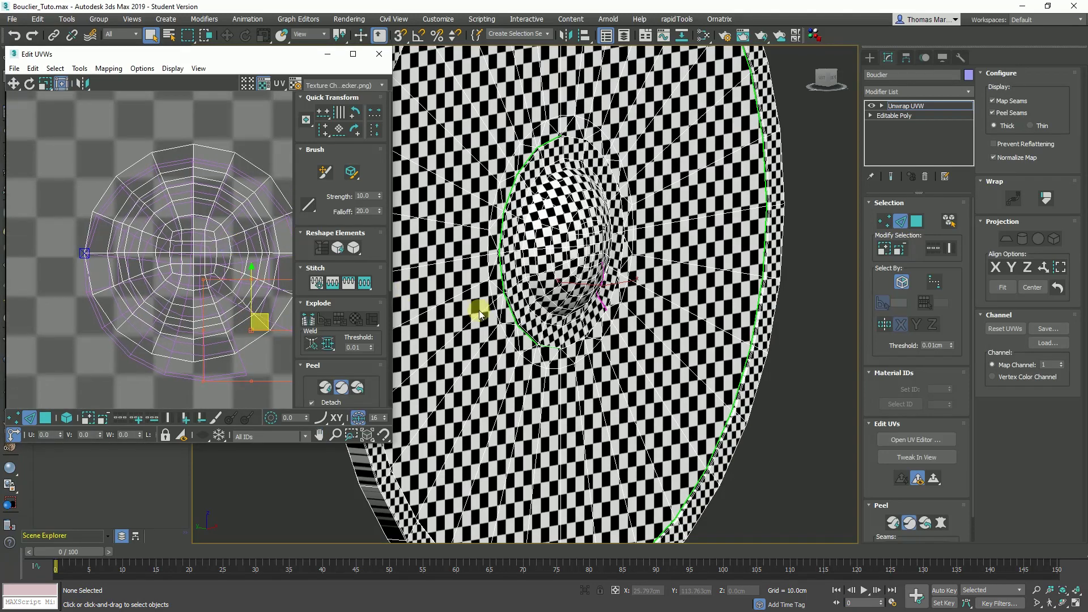
- Examine the checker pattern and the radial seams across the shield from several angles
alt+middle_drag(568, 276, 671, 213)
scroll(671, 198, down, 6)
scroll(492, 352, up, 2)
scroll(606, 311, down, 3)
scroll(573, 311, up, 4)
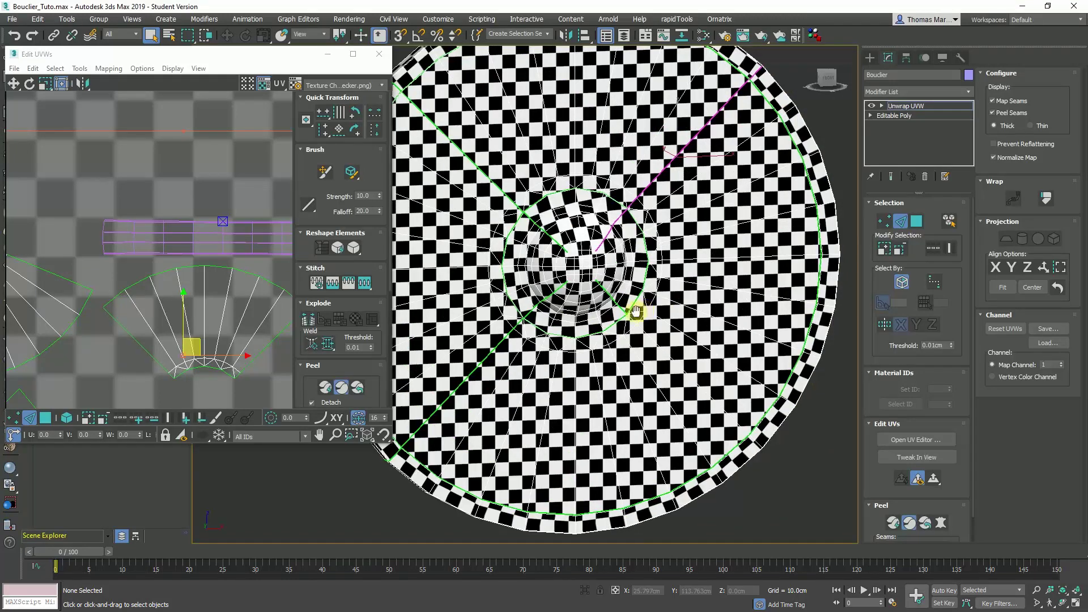
scroll(589, 308, down, 4)
alt+middle_drag(520, 296, 477, 301)
scroll(165, 297, down, 4)
scroll(113, 242, up, 5)
scroll(113, 241, down, 3)
scroll(97, 189, up, 3)
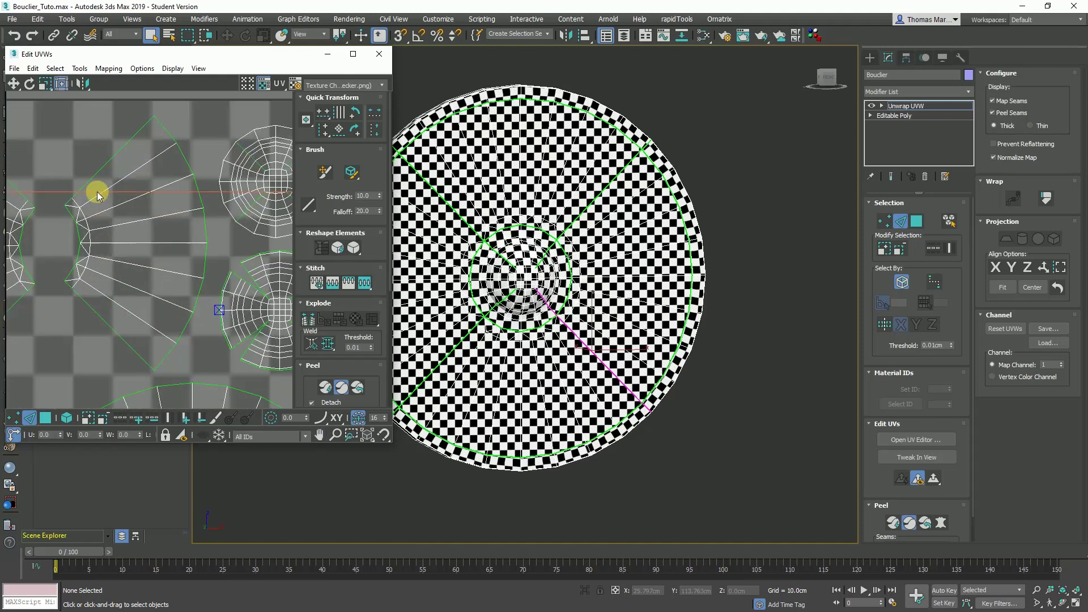
alt+middle_drag(628, 247, 660, 328)
scroll(649, 289, up, 5)
alt+middle_drag(648, 289, 636, 328)
scroll(550, 319, down, 3)
middle_drag(602, 332, 561, 307)
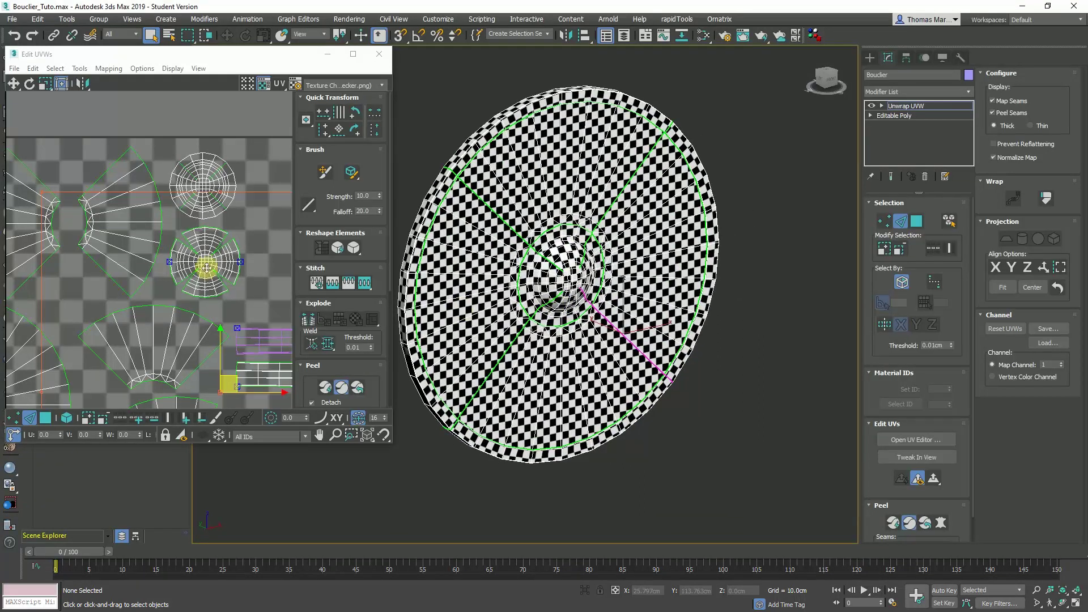
- Examine the packed UV islands, selecting all their edges and clearing the selection to compare the seams
scroll(191, 267, down, 4)
middle_drag(218, 385, 199, 279)
drag(266, 356, 24, 103)
middle_drag(226, 170, 228, 182)
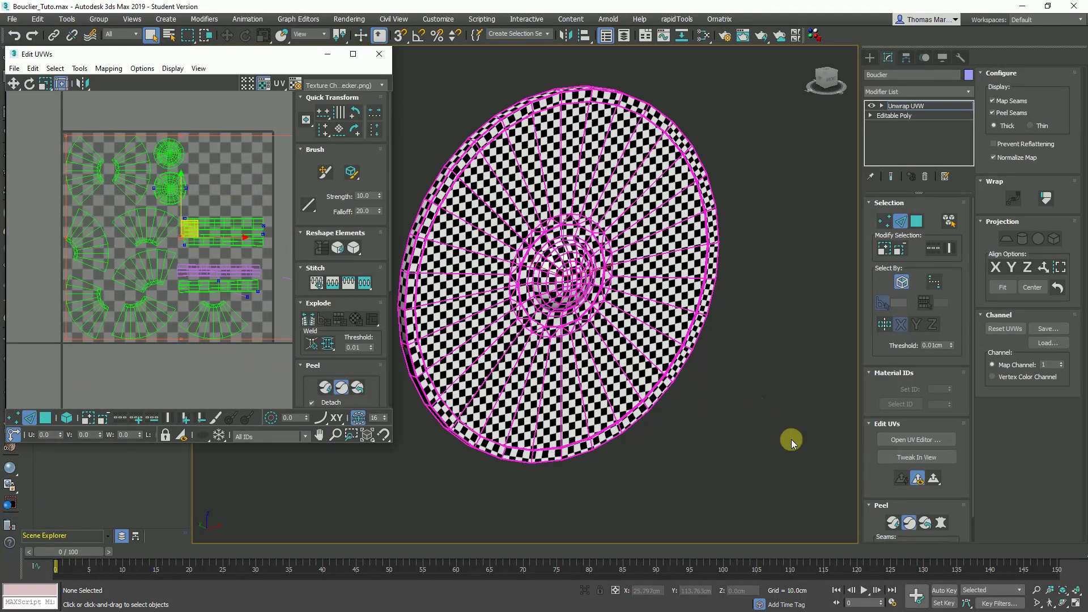
click(245, 365)
scroll(141, 232, up, 5)
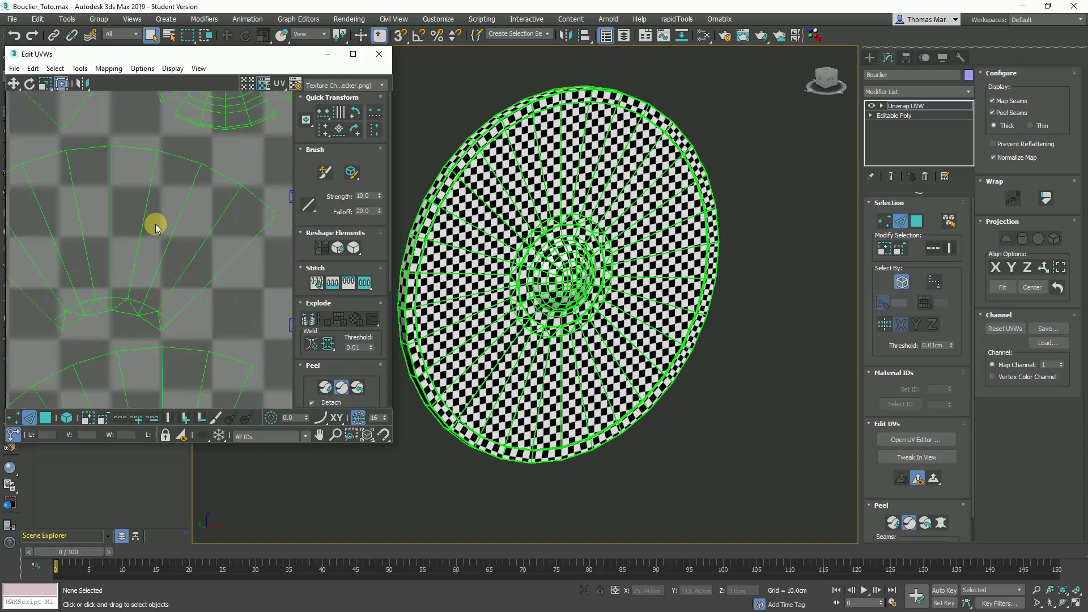
scroll(523, 261, up, 5)
scroll(522, 253, down, 5)
middle_drag(198, 297, 206, 284)
scroll(206, 284, down, 6)
key(ctrl+a)
click(223, 335)
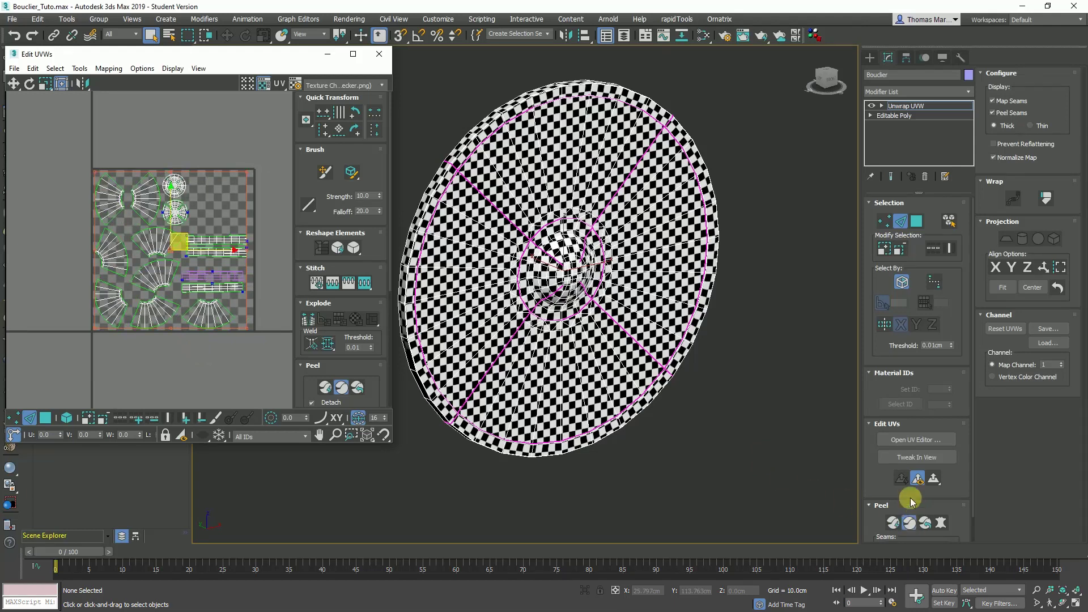
scroll(905, 498, down, 1)
alt+middle_drag(690, 441, 413, 311)
scroll(189, 272, up, 3)
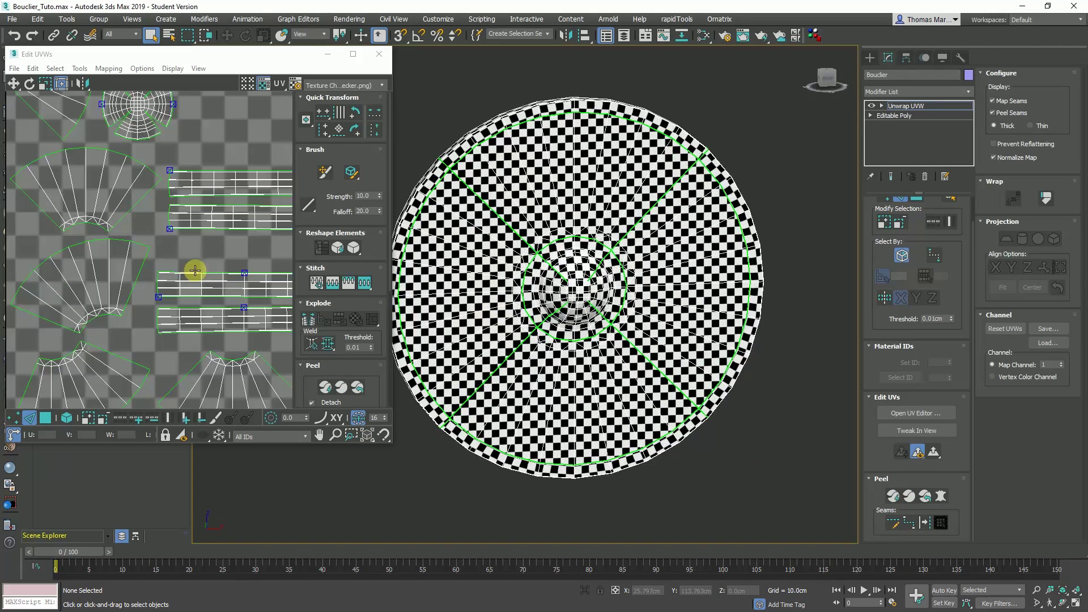
scroll(150, 201, up, 3)
scroll(150, 204, down, 6)
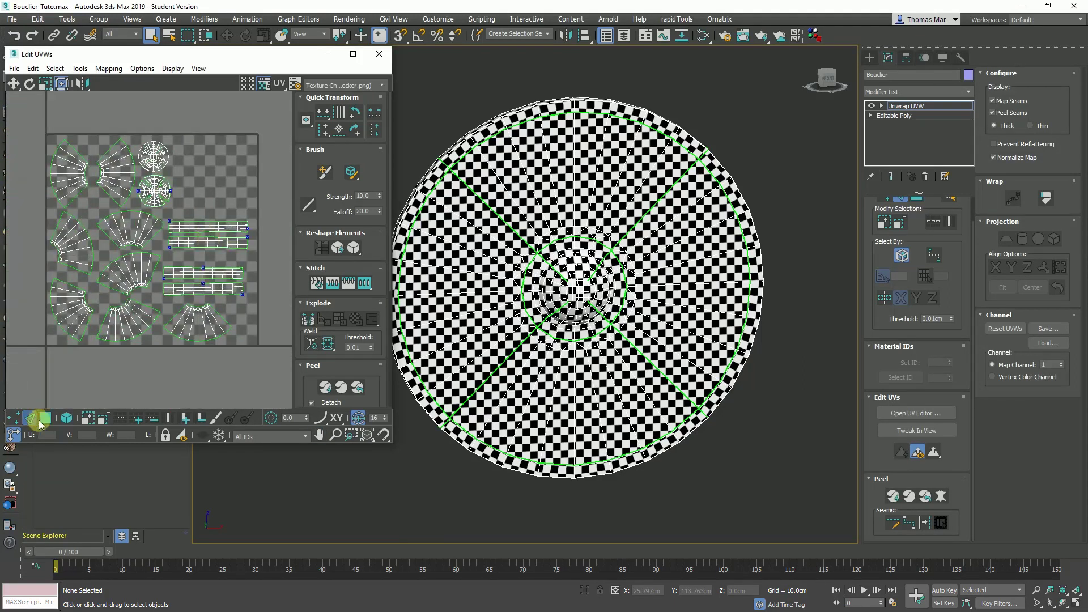
- Select all UV polygons and relax them with the Relax By Polygon Angles method
click(45, 418)
key(ctrl+a)
scroll(150, 231, up, 5)
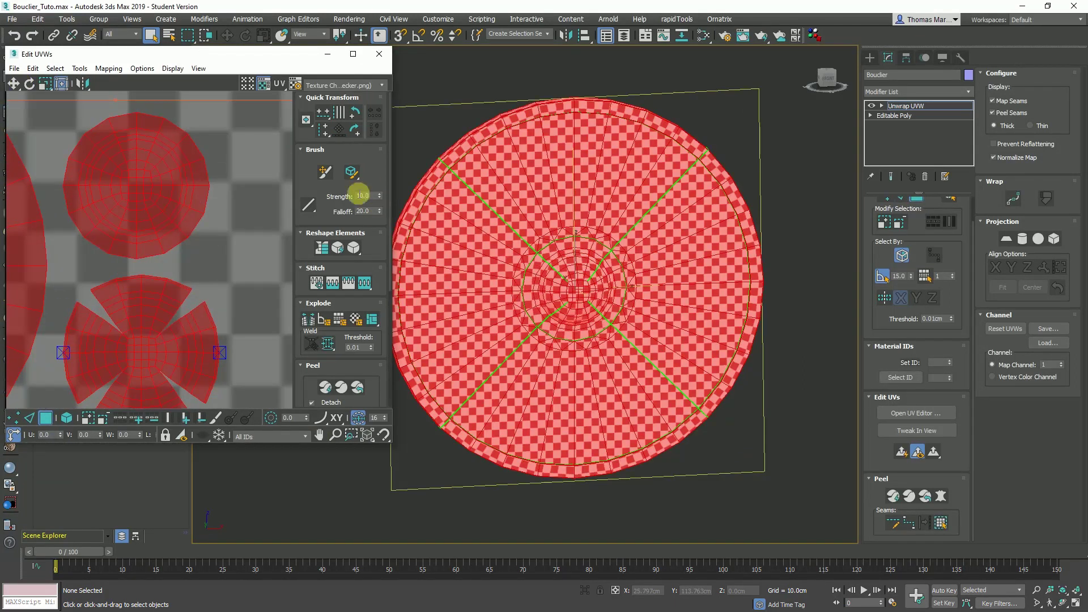
click(355, 249)
click(124, 150)
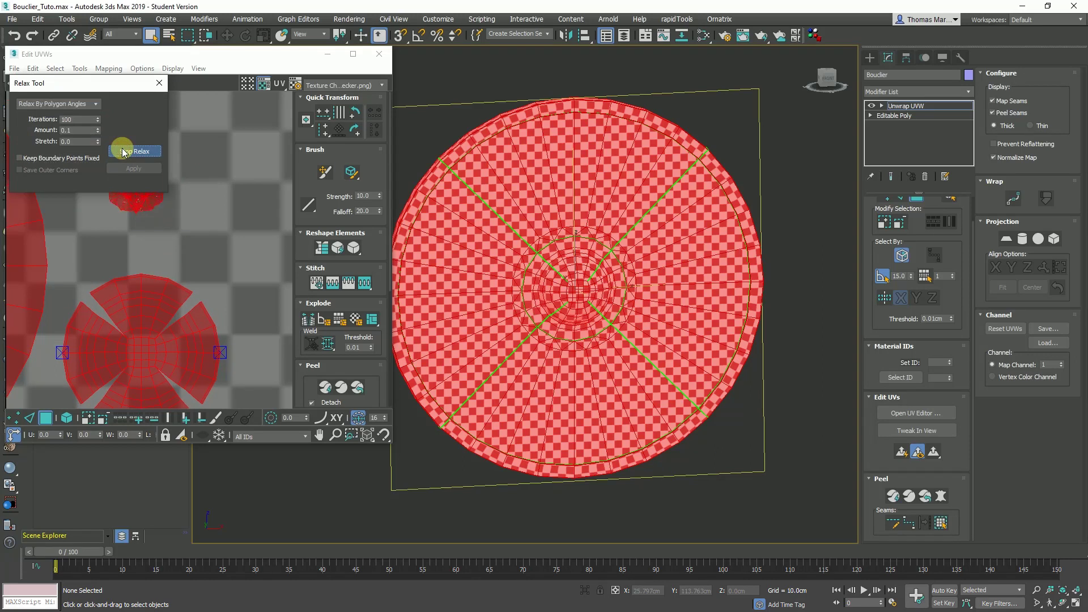
drag(91, 83, 389, 114)
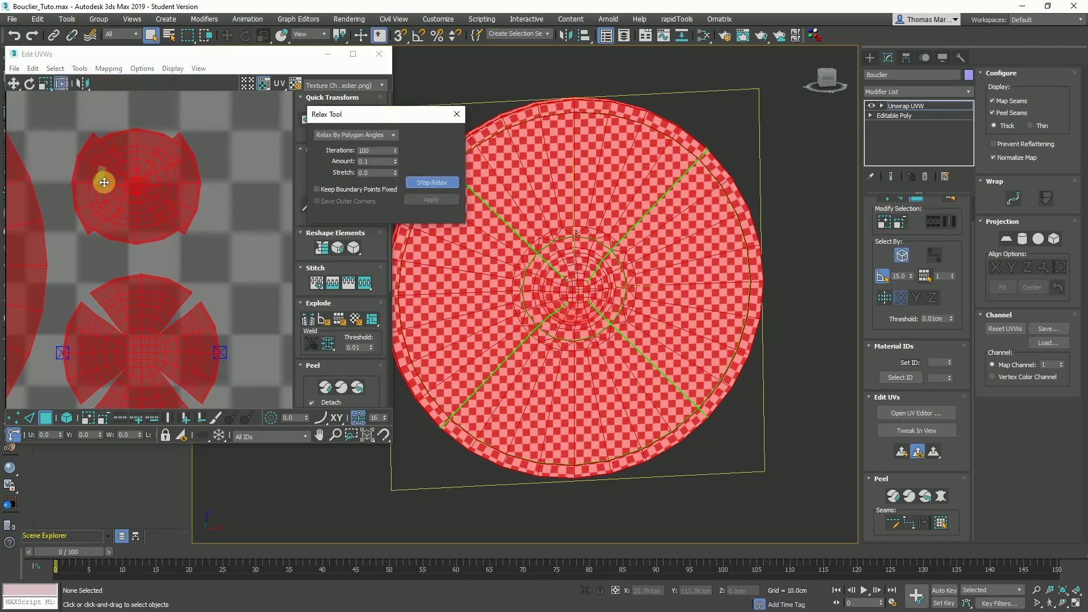
click(432, 182)
- Mirror the upper round dome island horizontally and relax it by polygon angles
scroll(195, 246, up, 4)
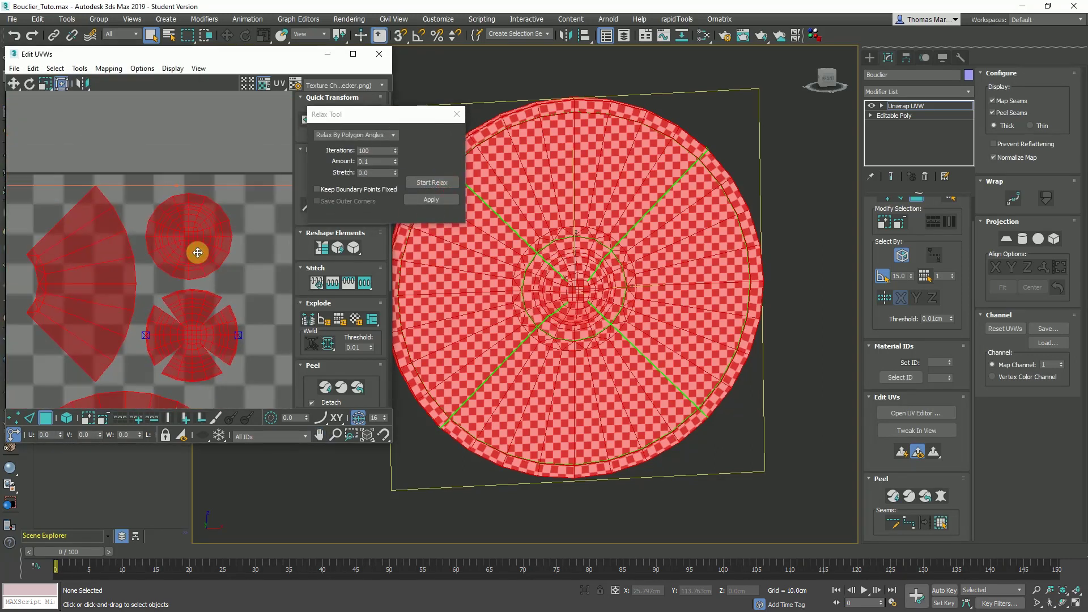
drag(188, 146, 115, 146)
drag(264, 289, 266, 292)
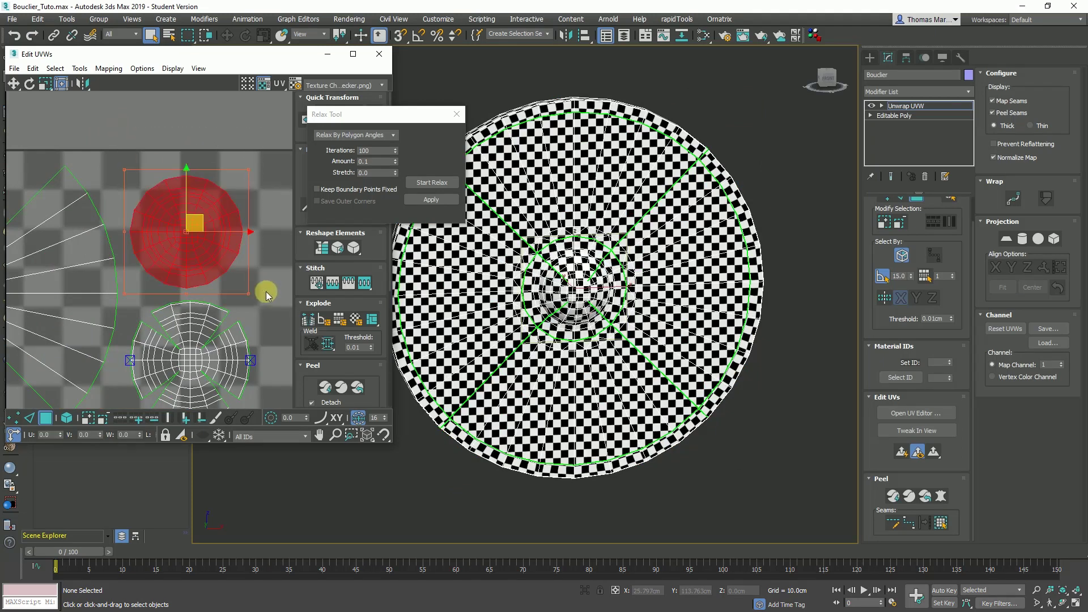
click(81, 84)
click(425, 183)
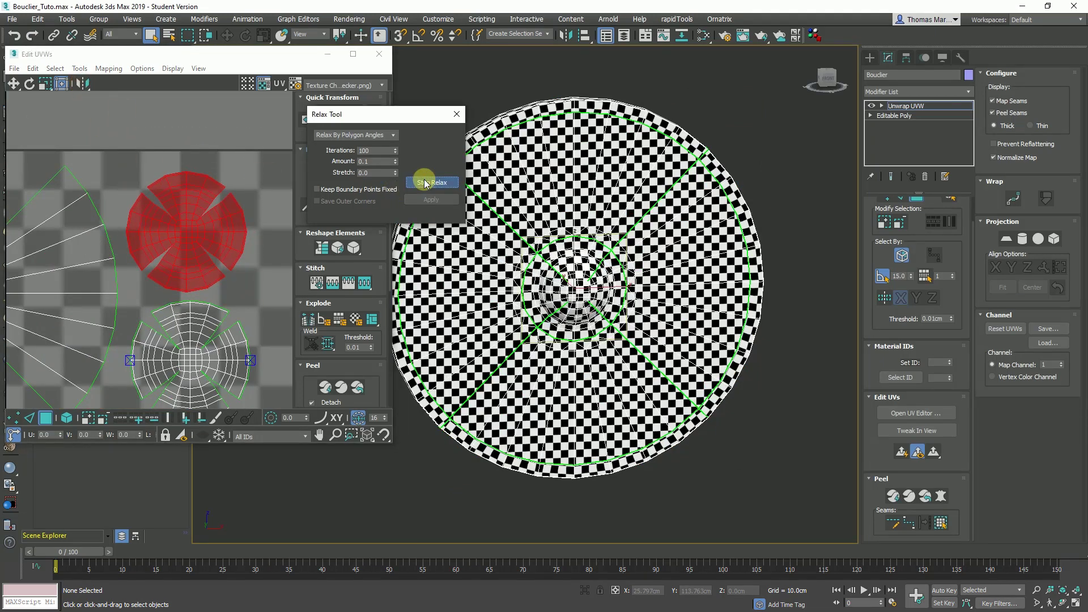
click(425, 182)
middle_drag(224, 255, 193, 224)
scroll(204, 224, down, 8)
scroll(207, 249, up, 2)
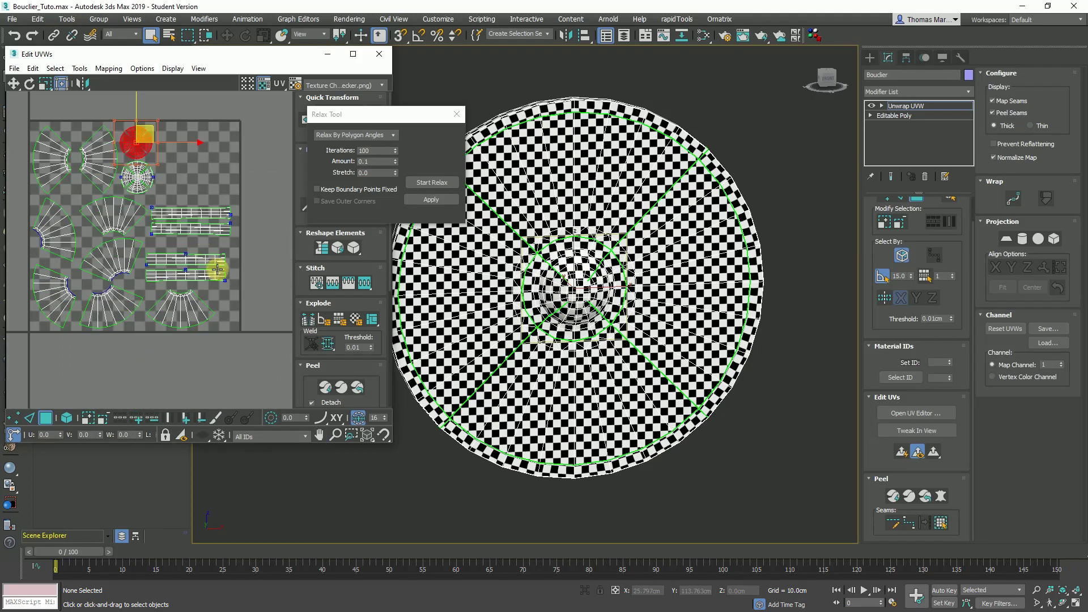
- Relax all UV islands together once more by polygon angles, clear the selection and check the rim strips
key(ctrl+a)
click(428, 183)
click(428, 182)
scroll(236, 213, up, 8)
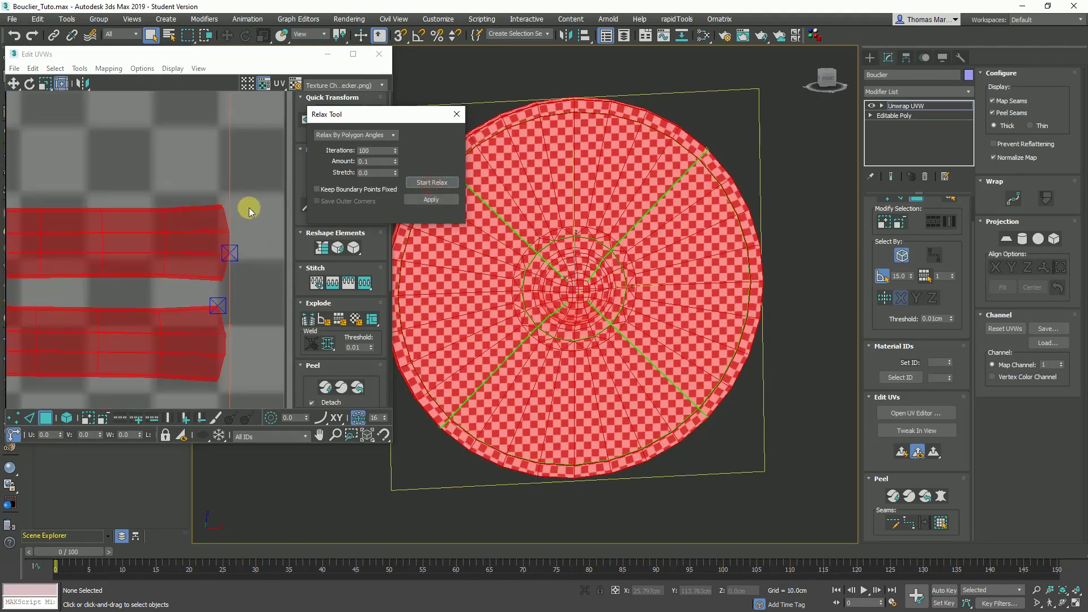
click(239, 209)
scroll(195, 210, up, 4)
scroll(196, 224, down, 8)
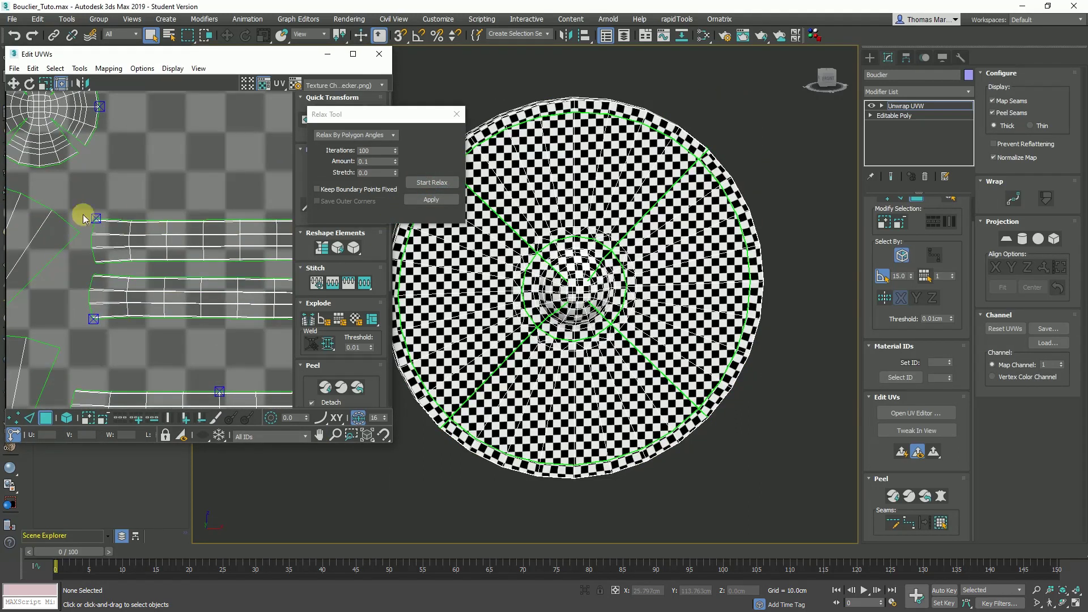
- Switch to edge selection, enlarge the UV editor to fill the screen and move the Relax Tool dialog aside
scroll(109, 236, up, 3)
click(29, 418)
drag(370, 117, 509, 95)
drag(390, 447, 860, 557)
click(822, 54)
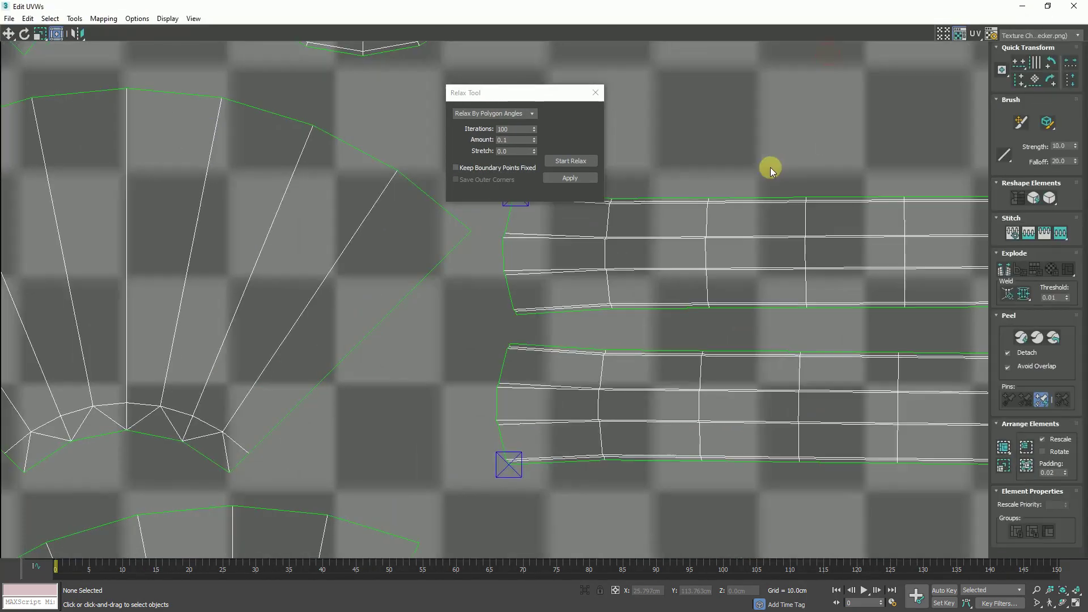
drag(481, 93, 578, 44)
- Select all the cross edges of the topmost rim strip and align them vertically in place
scroll(400, 299, down, 2)
middle_drag(399, 299, 341, 298)
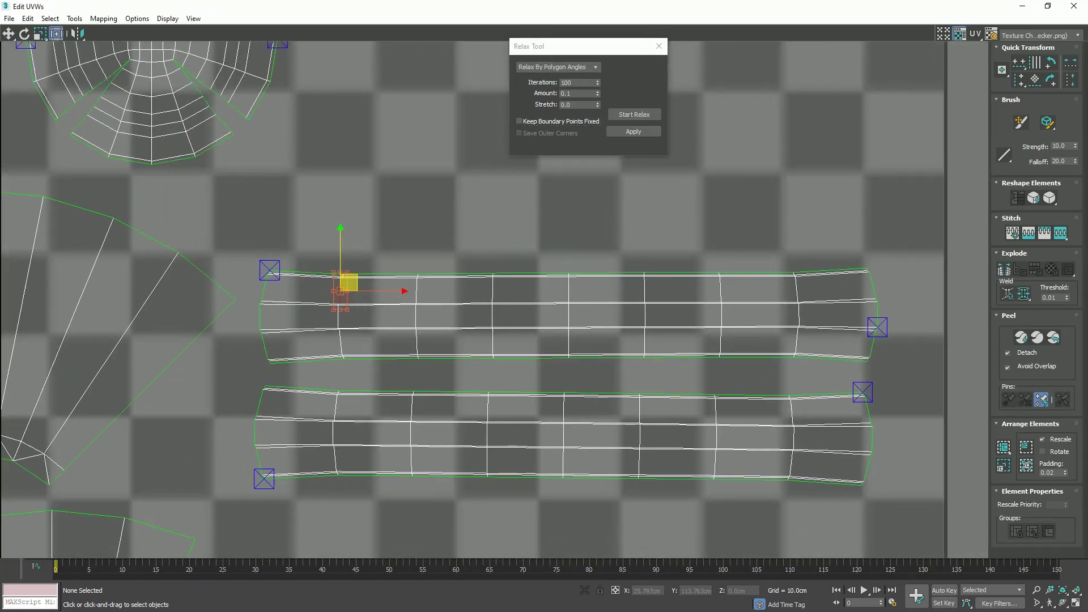
key(alt+r)
key(alt+l)
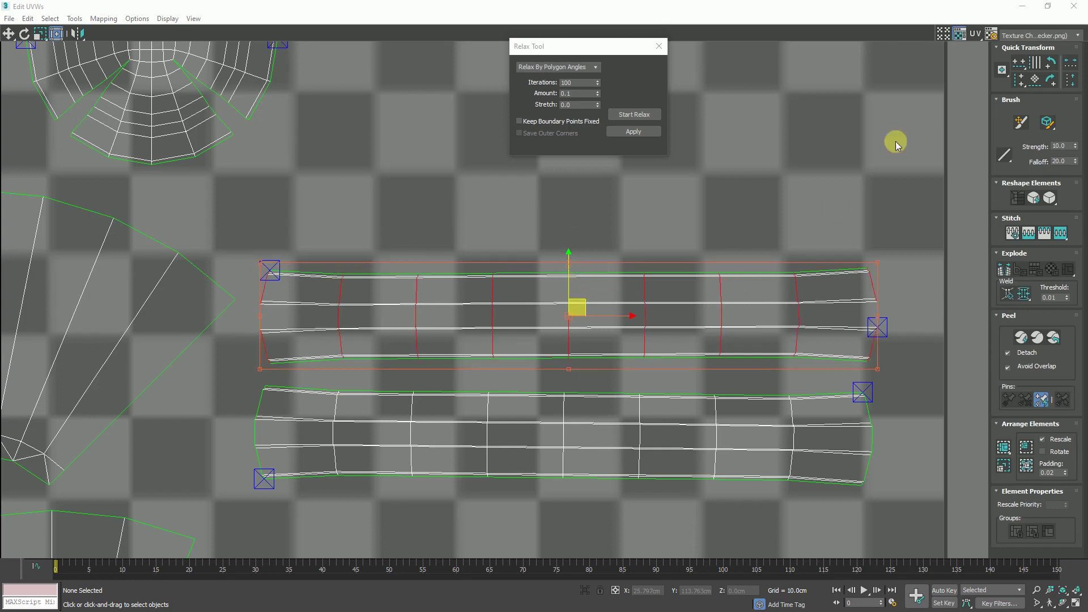
click(1021, 79)
- Select all the lengthwise edges of the topmost rim strip and align them horizontally in place
scroll(298, 274, up, 4)
click(305, 270)
key(alt+l)
key(alt+r)
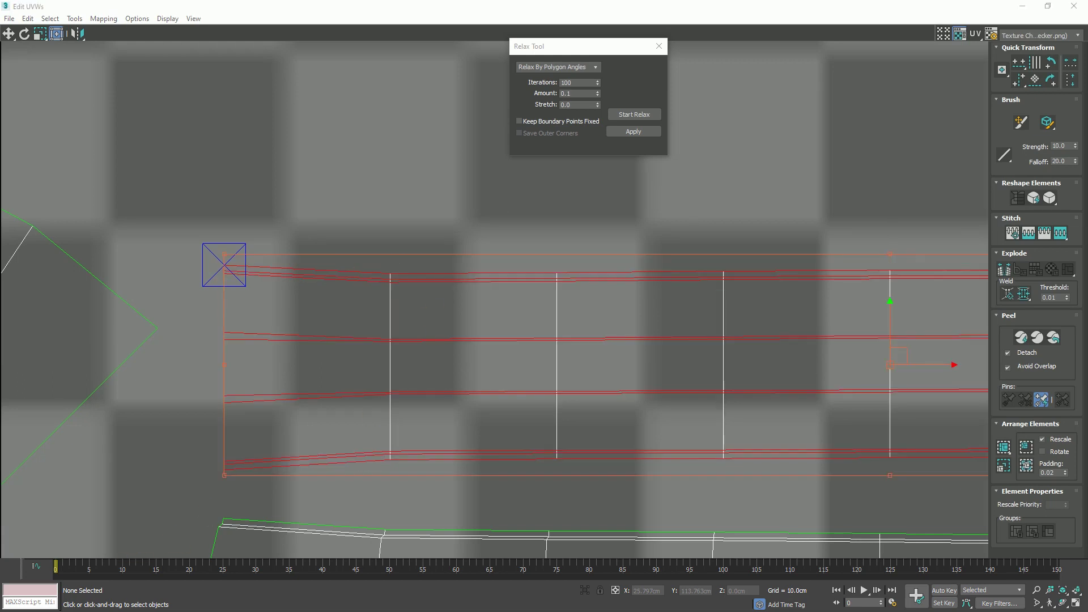
click(1017, 63)
click(1018, 81)
- Straighten the lengthwise edges of the second rim strip by aligning their loops horizontally in place
middle_drag(490, 283, 398, 217)
scroll(398, 217, down, 3)
scroll(329, 329, up, 4)
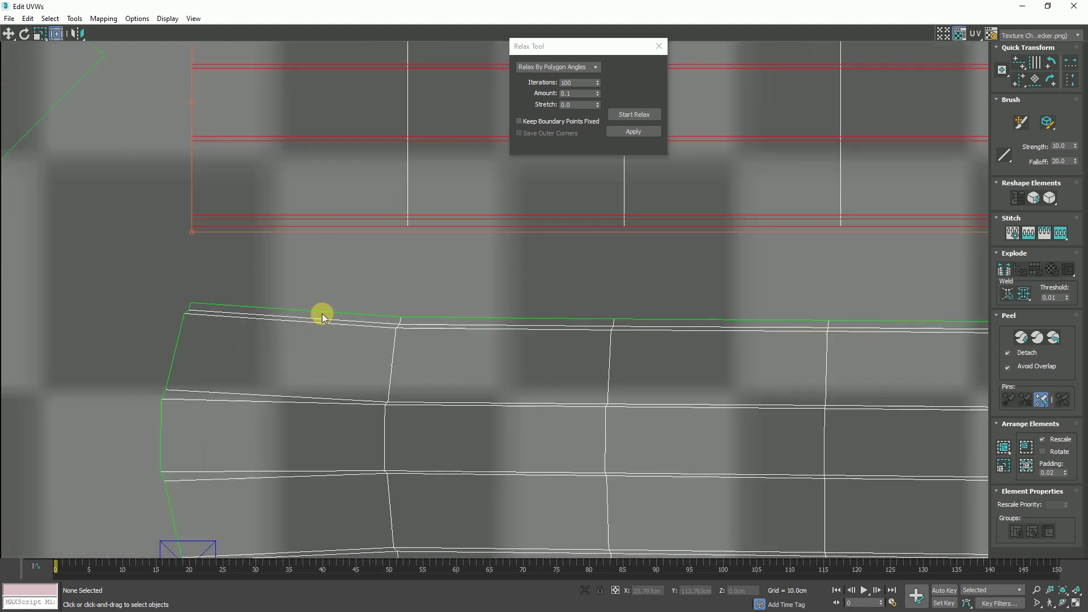
scroll(322, 317, down, 4)
middle_drag(316, 405, 332, 275)
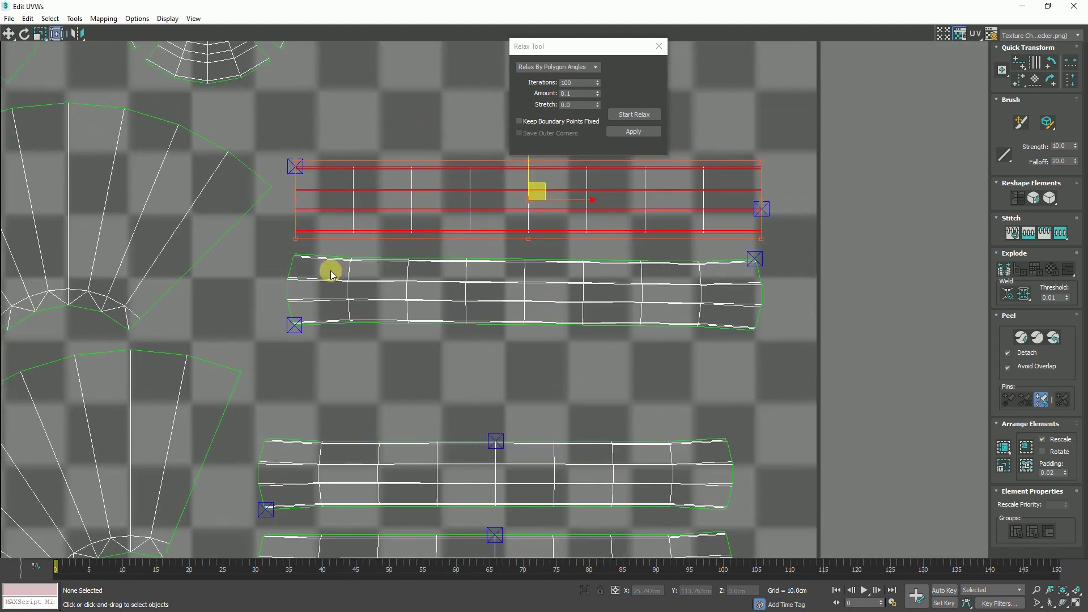
scroll(330, 274, up, 5)
click(343, 232)
key(alt+r)
key(alt+l)
click(1003, 68)
- Straighten the cross edges of the second rim strip by aligning them vertically in place
click(608, 299)
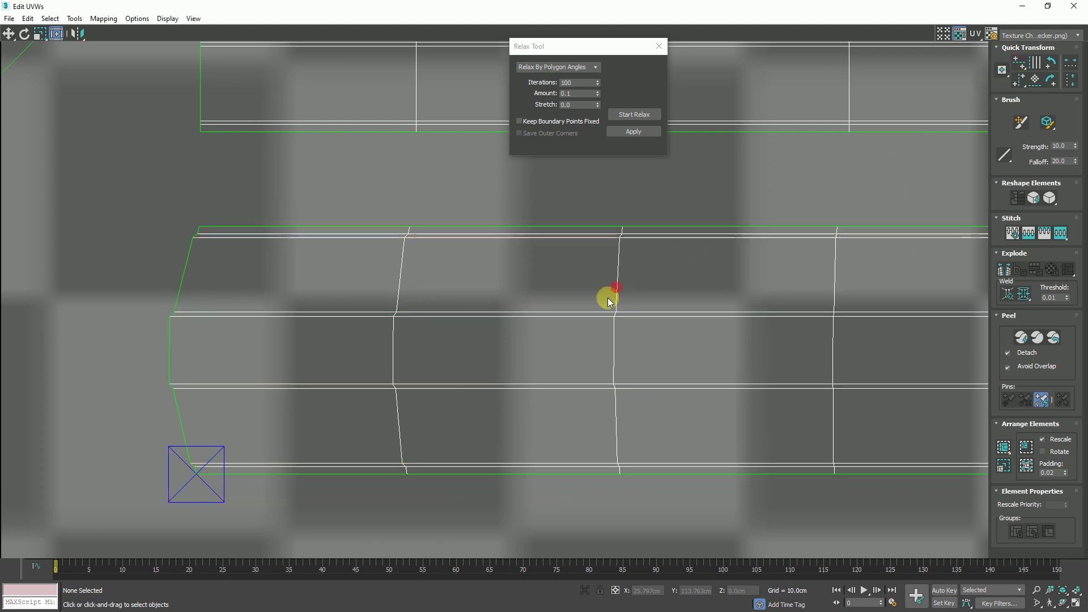
click(617, 293)
key(alt+l)
key(alt+r)
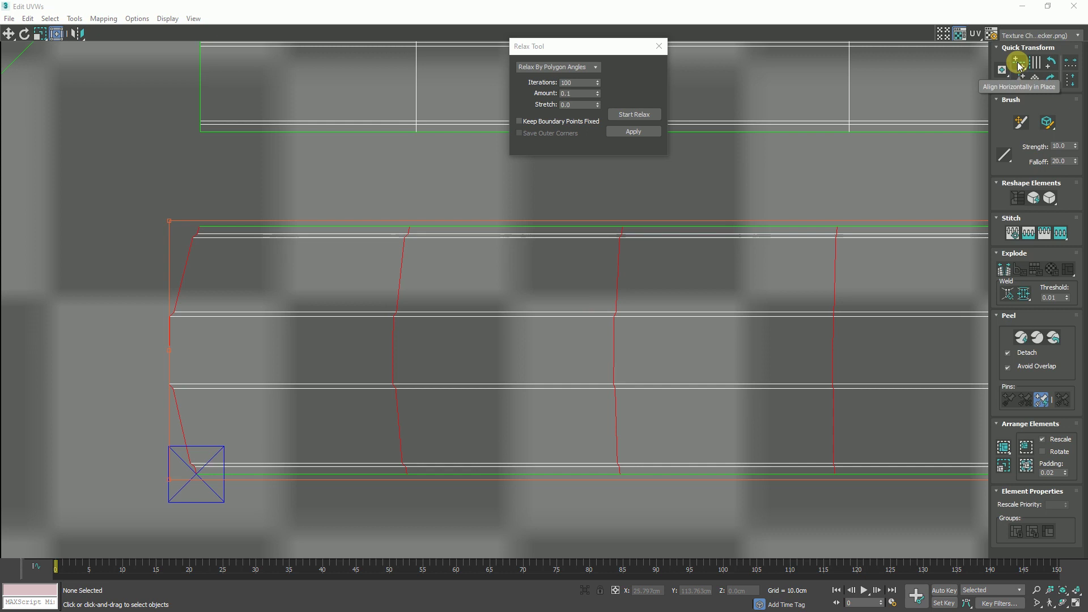
click(1020, 81)
- Align the cross edges of the third rim strip, the upper one of the lower pair, vertically in place
middle_drag(504, 340, 336, 332)
scroll(359, 258, down, 5)
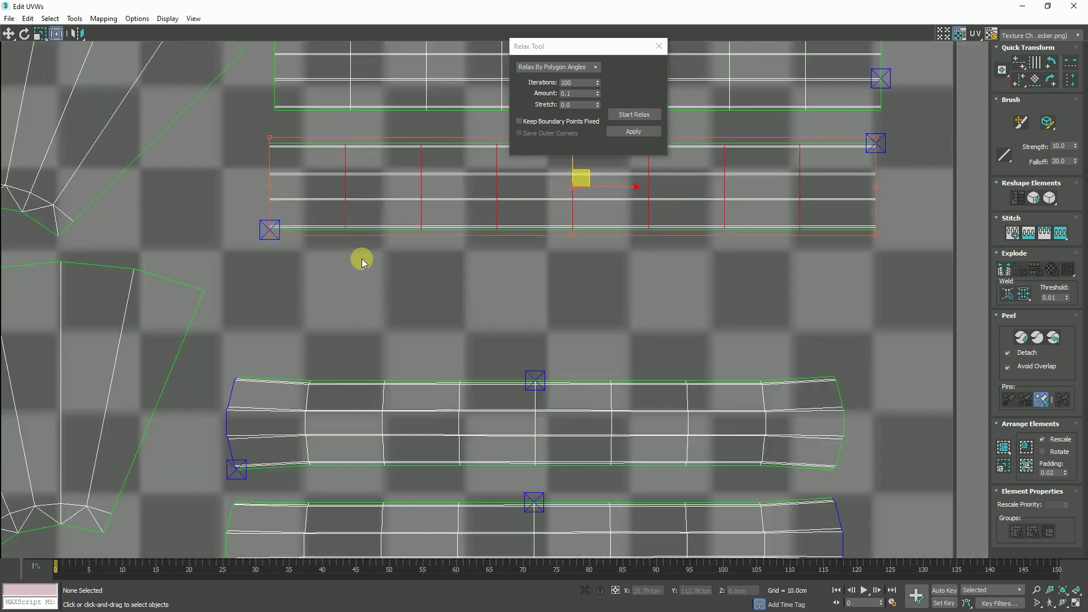
scroll(311, 395, up, 5)
key(alt+l)
key(alt+r)
click(1020, 80)
- Align the lengthwise edge loops of the third rim strip horizontally in place
click(476, 350)
key(alt+r)
key(alt+l)
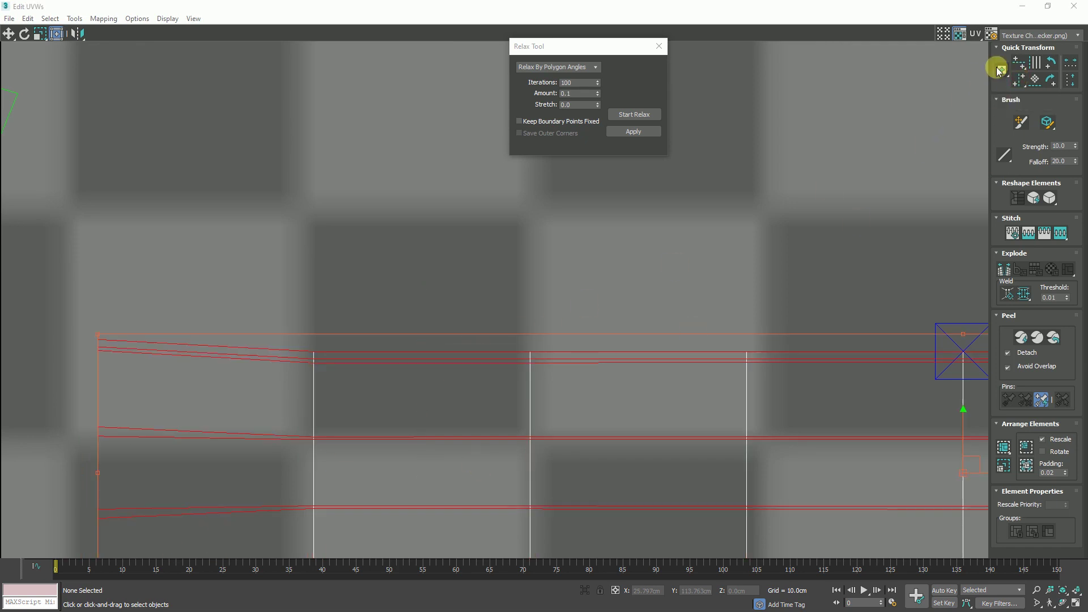
scroll(432, 255, down, 2)
- Select every lengthwise edge of the lowest rim strip and align them horizontally in place
scroll(382, 355, up, 4)
click(427, 289)
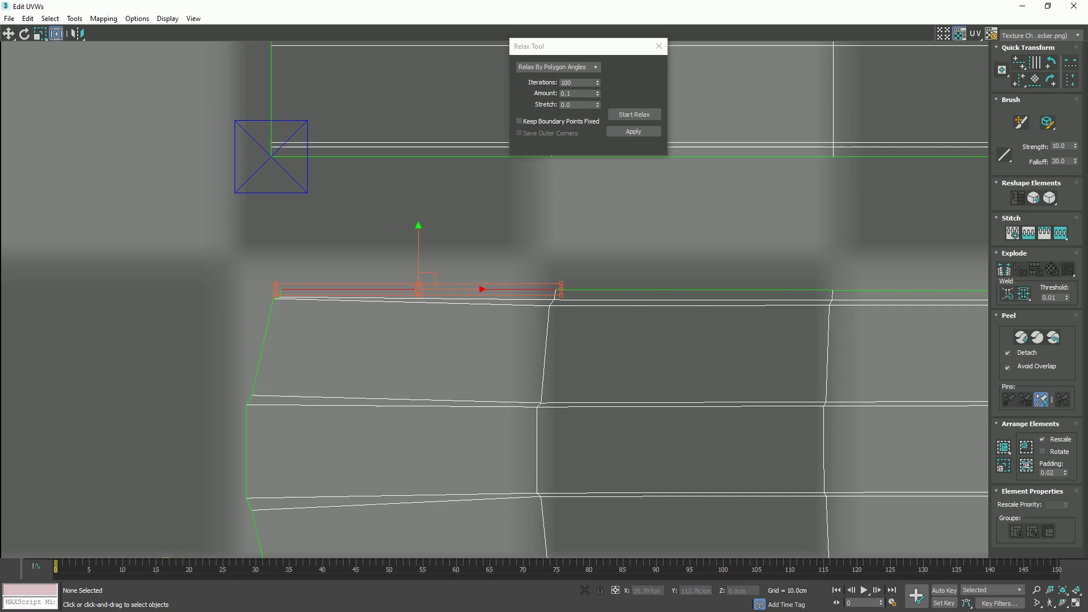
key(alt+r)
key(alt+l)
click(1023, 65)
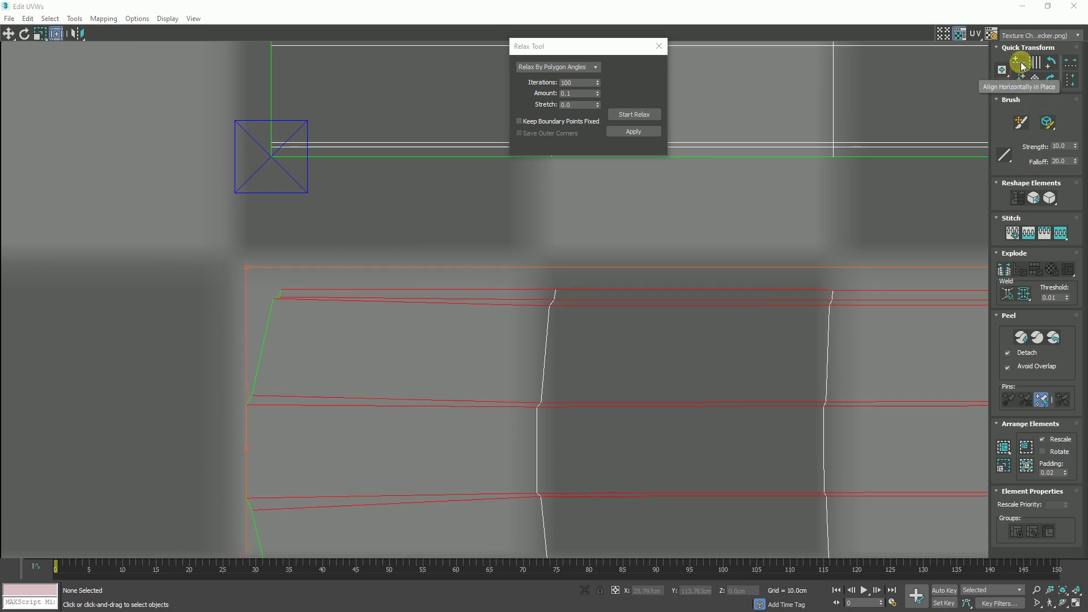
- Align the cross edges of the lowest rim strip vertically in place and clear the selection
scroll(549, 252, down, 3)
scroll(583, 401, up, 2)
click(657, 336)
key(alt+r)
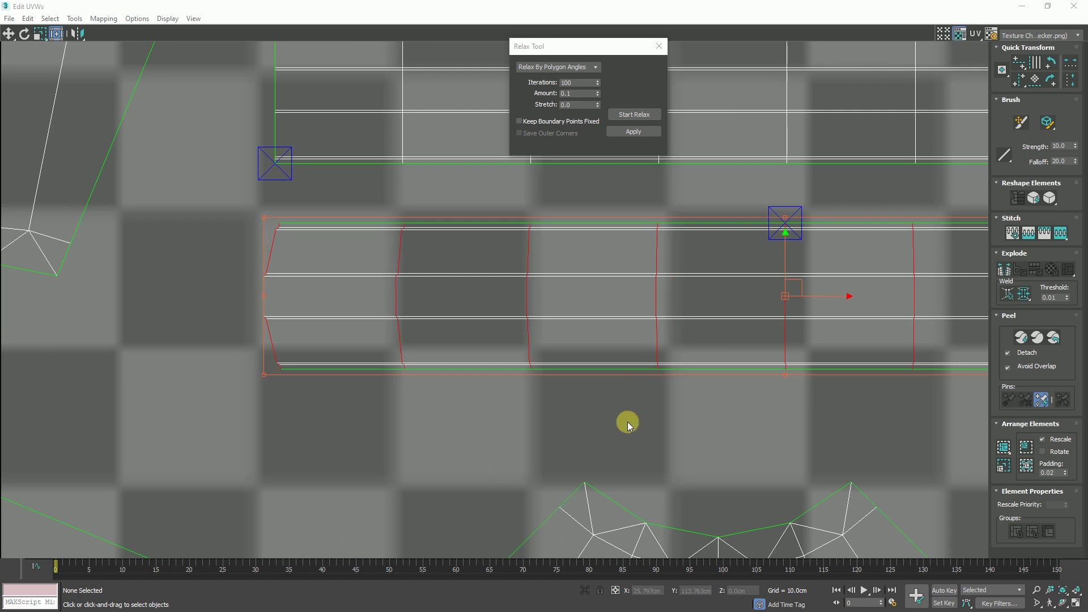
click(1036, 64)
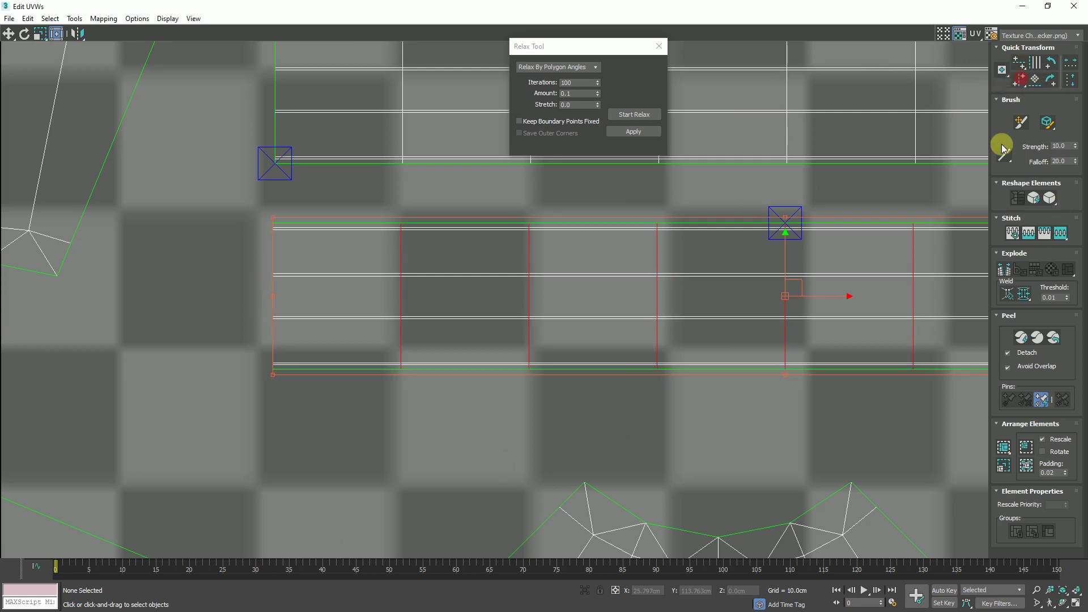
scroll(372, 358, down, 5)
scroll(372, 358, down, 5)
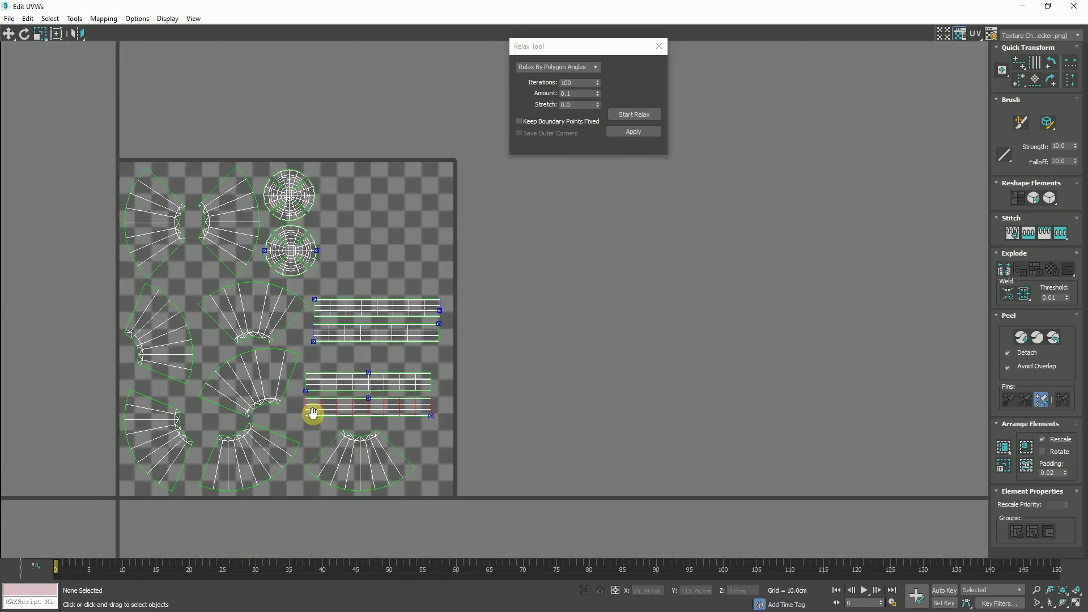
drag(272, 256, 78, 116)
click(500, 237)
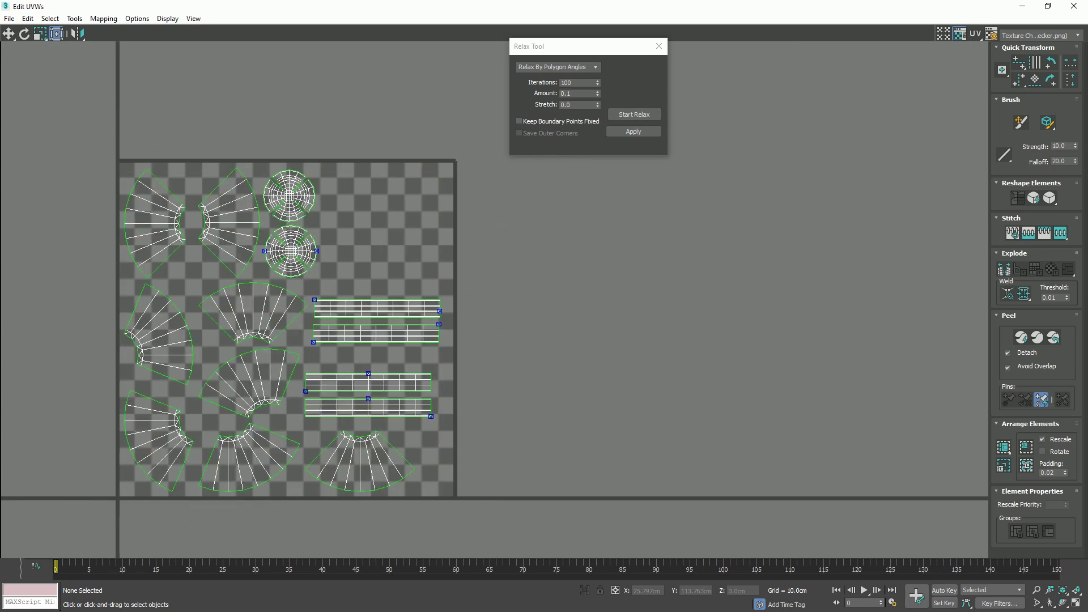
- Try relaxing the straightened third rim strip by polygon angles, inspect it and undo the relax
scroll(383, 384, up, 5)
drag(544, 286, 99, 390)
scroll(356, 316, up, 2)
click(632, 113)
click(633, 113)
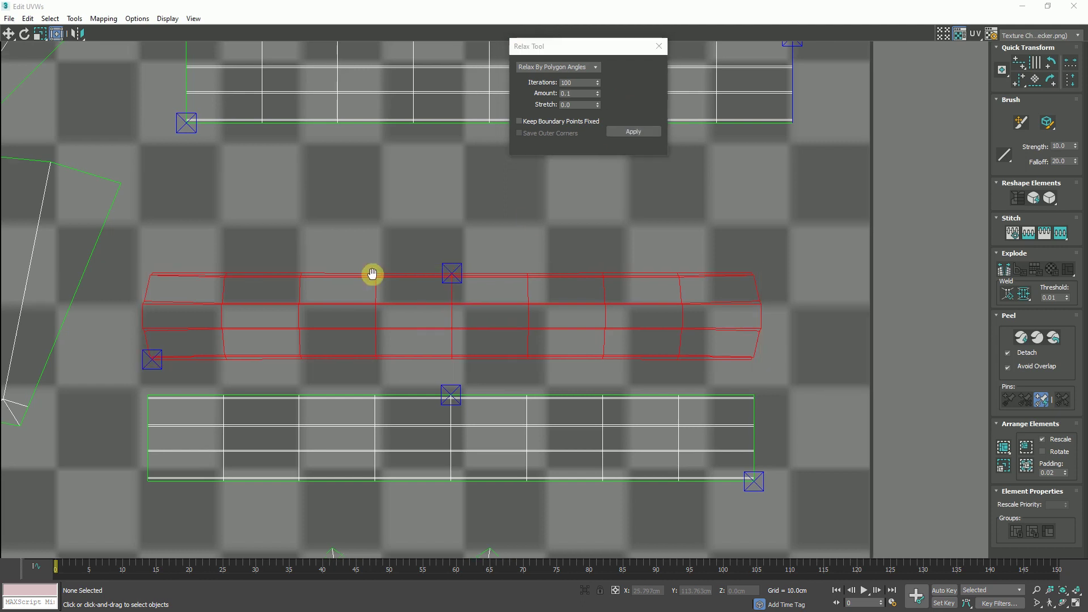
middle_drag(674, 294, 580, 298)
scroll(675, 273, up, 5)
scroll(699, 275, down, 5)
middle_drag(346, 294, 372, 282)
key(ctrl+z)
scroll(415, 268, down, 3)
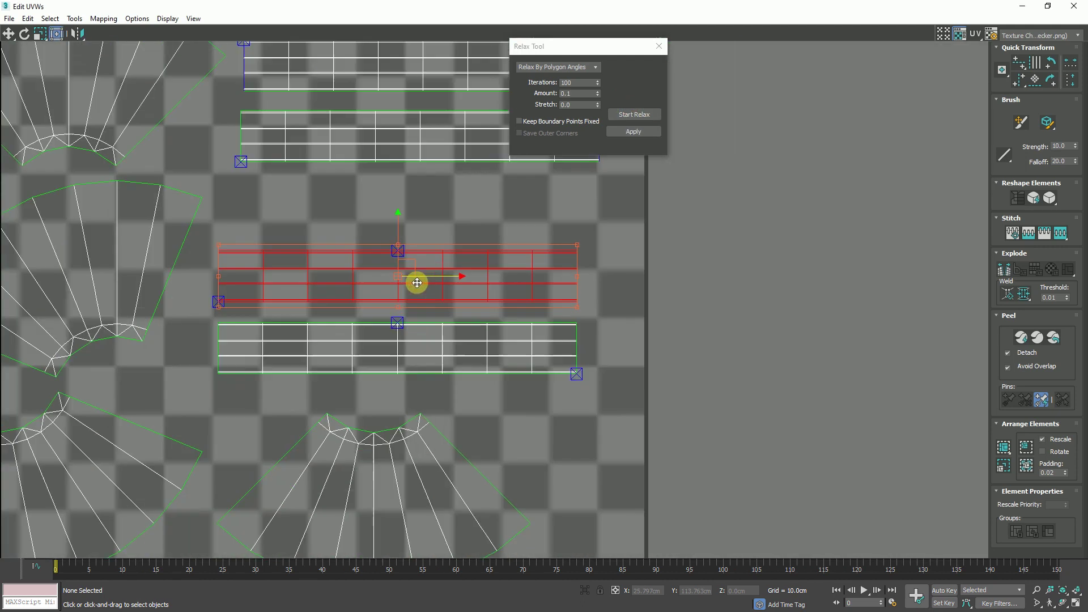
- Close the Relax Tool and pack all UV islands with the Non-Convex method, normalizing and rescaling clusters without rotation
click(658, 46)
scroll(379, 216, down, 4)
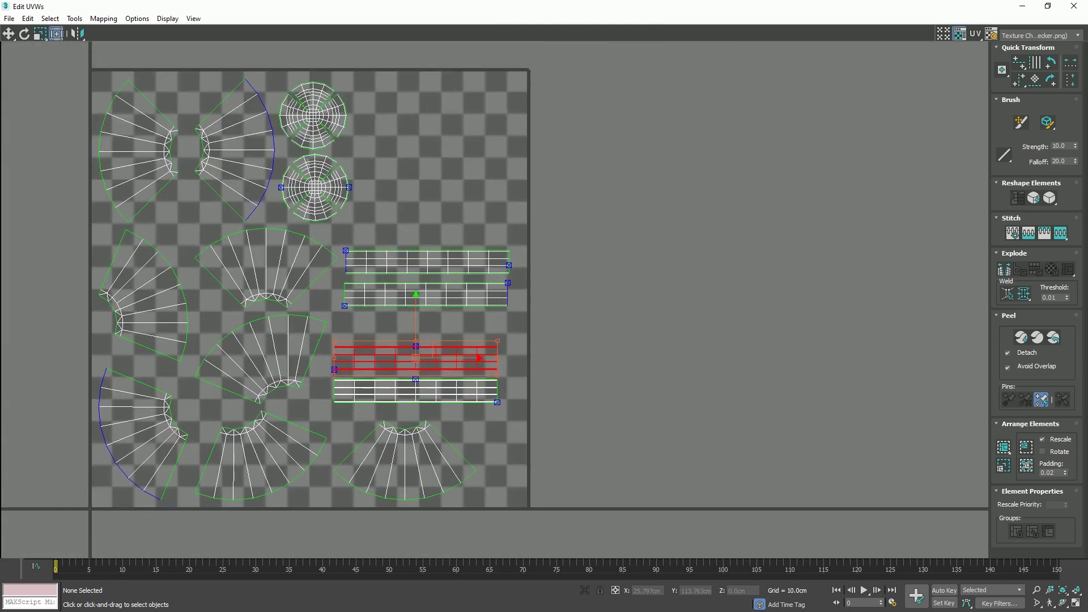
key(ctrl+a)
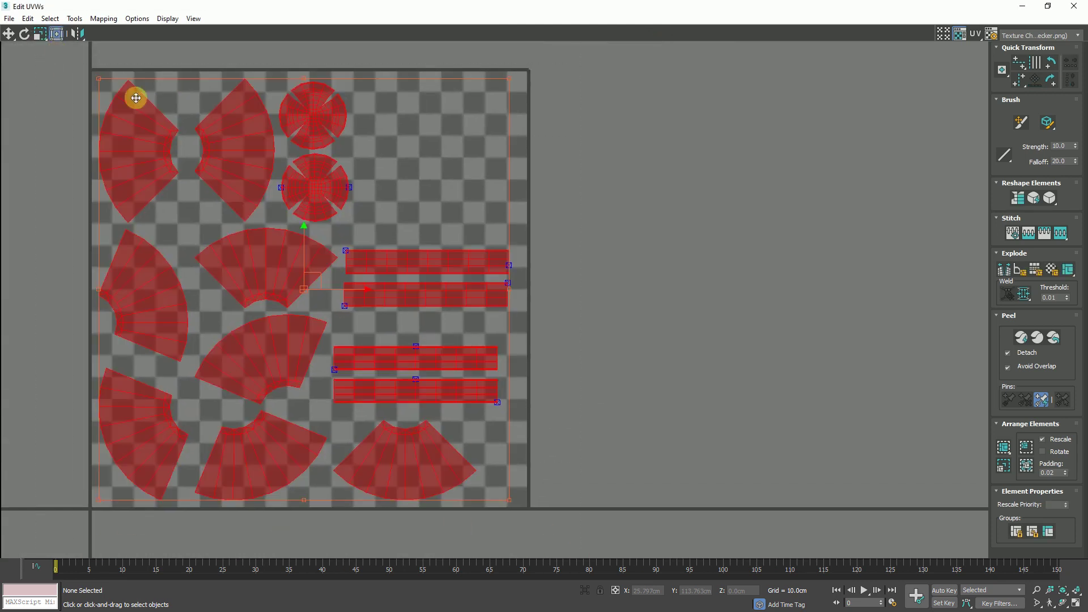
click(623, 260)
click(1004, 447)
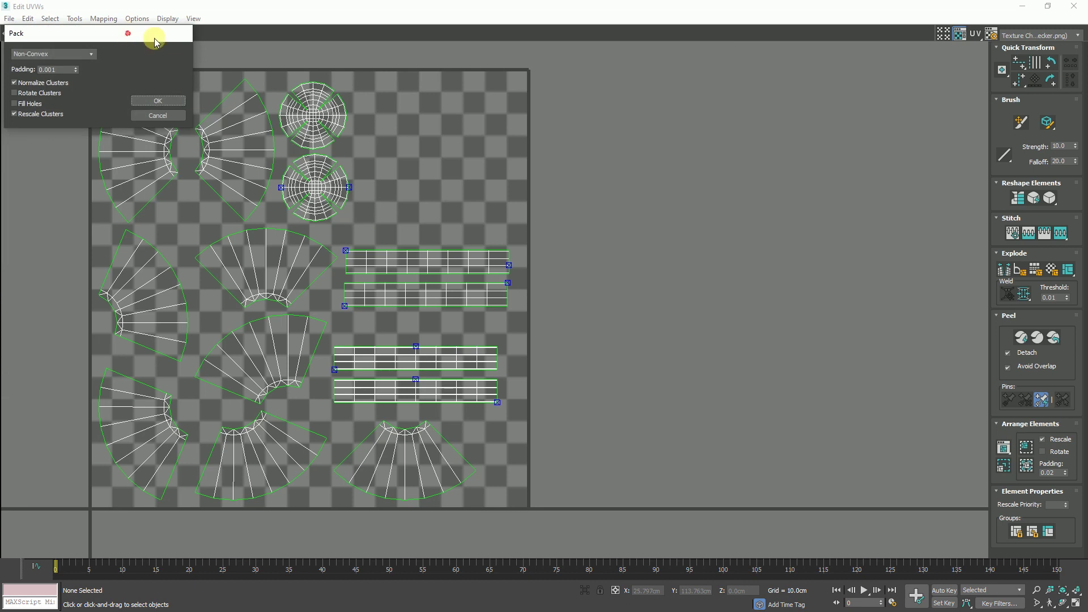
drag(155, 41, 713, 186)
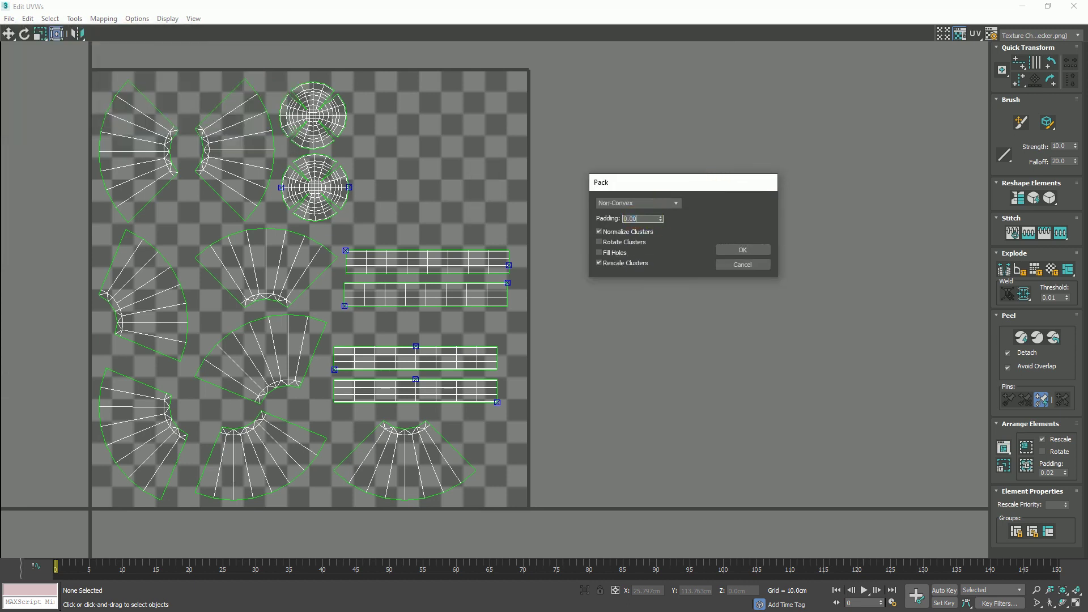
click(739, 250)
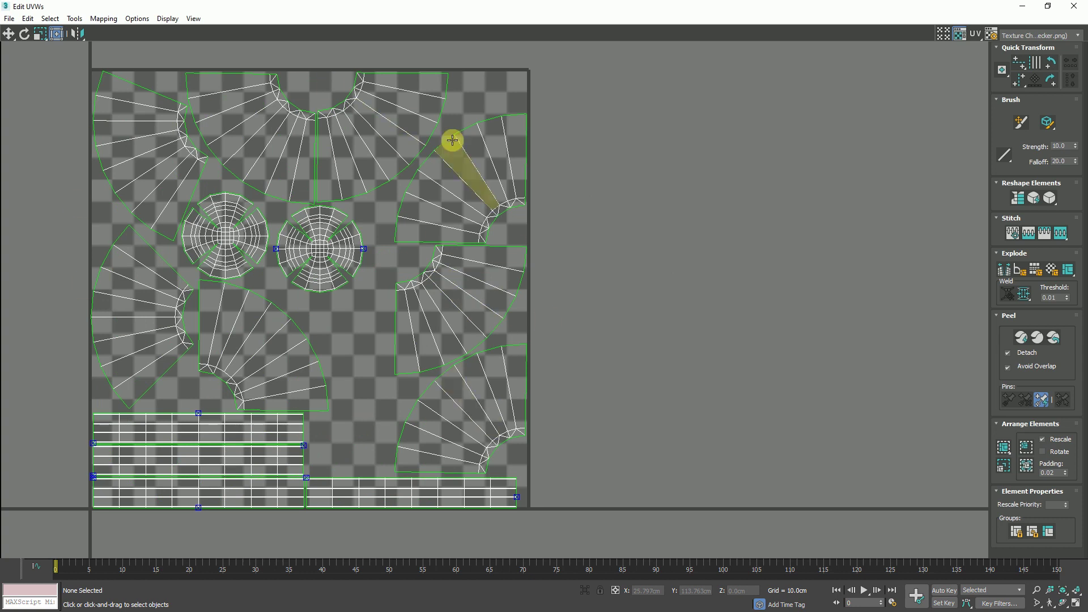
- Move the two round dome islands into the free space between the packed fan-shaped islands
middle_drag(413, 425, 481, 440)
middle_drag(206, 460, 347, 373)
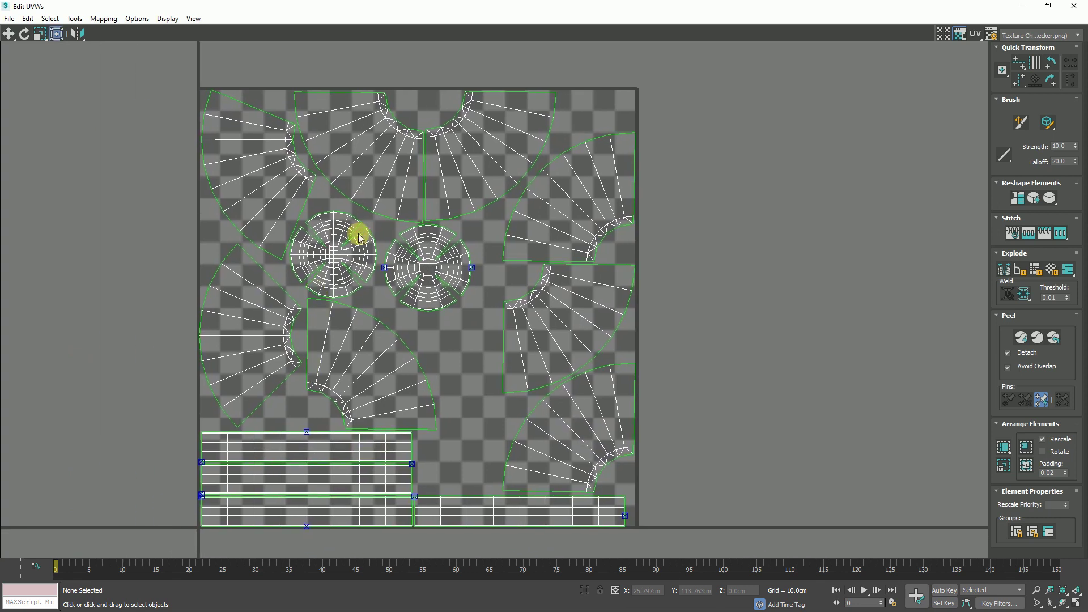
drag(447, 275, 466, 300)
drag(344, 254, 369, 257)
scroll(457, 335, up, 3)
scroll(458, 338, down, 3)
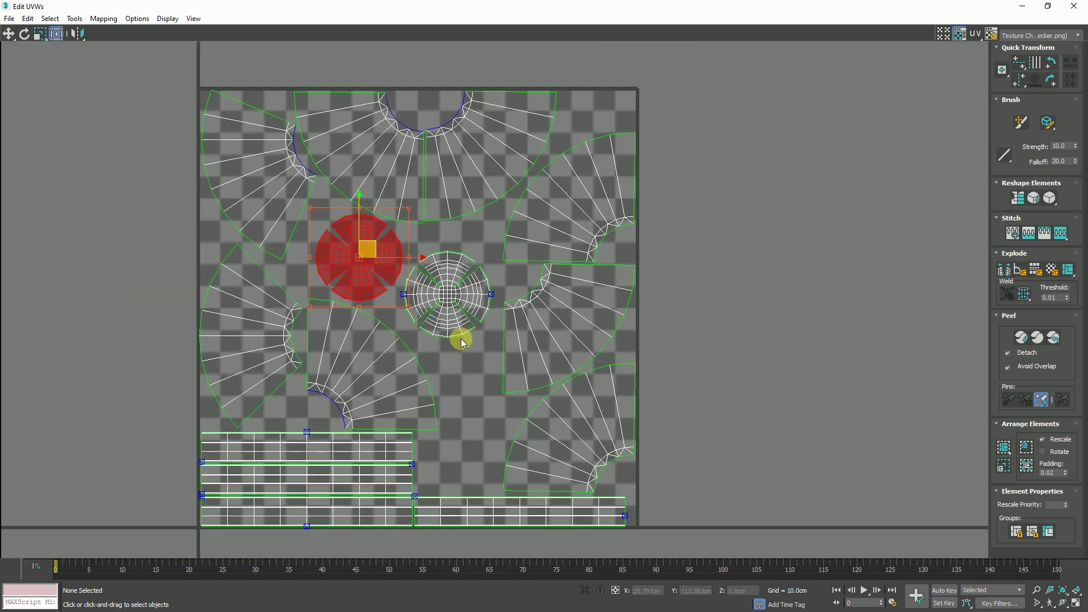
- Close the UV editor, collapse the shield's Unwrap UVW modifier and inspect the checker on the model
click(1057, 8)
click(899, 107)
right_click(897, 106)
click(905, 142)
alt+middle_drag(636, 274, 534, 311)
scroll(534, 311, up, 4)
scroll(527, 253, down, 2)
- Select all the rivets in the Rivets_LOW group and isolate them
click(85, 138)
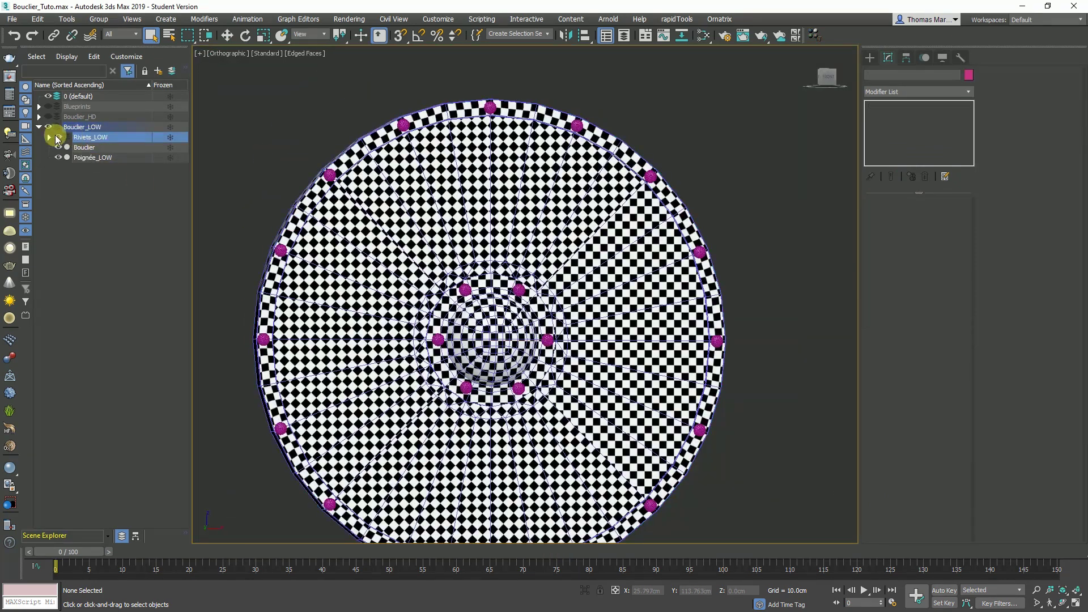
double_click(88, 138)
scroll(480, 246, down, 2)
alt+middle_drag(498, 255, 480, 246)
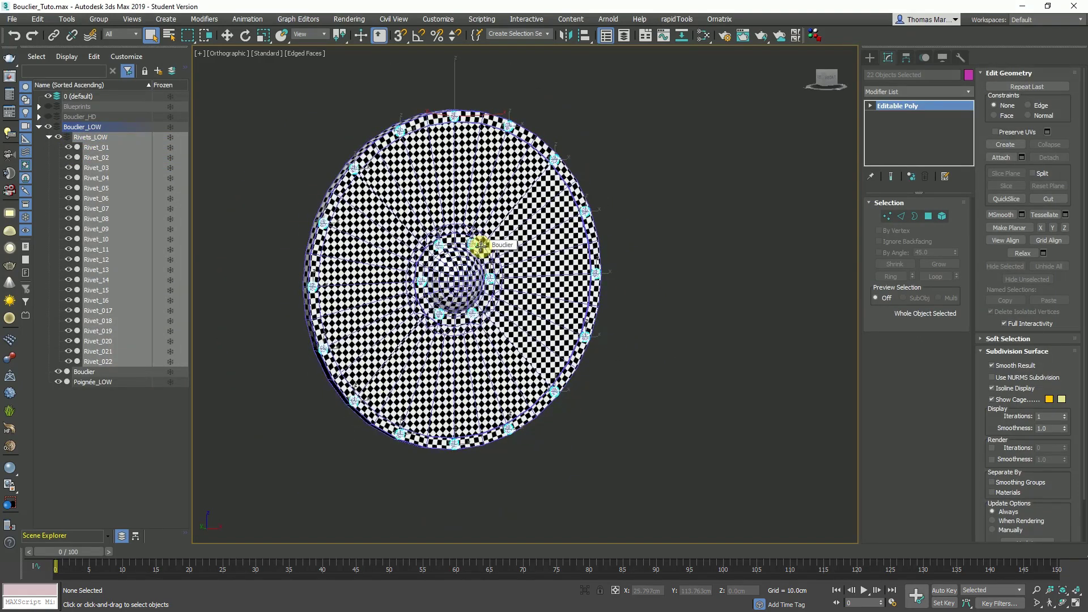
key(alt+q)
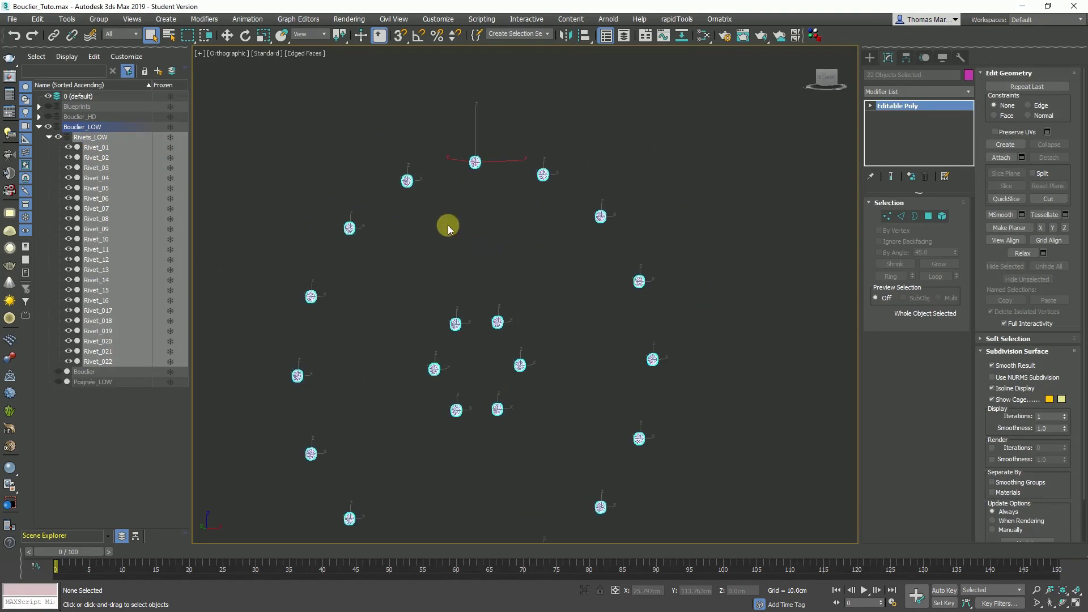
- Assign the Checker material to the selected rivets, replacing the existing material of the same name, and close the Material Editor
click(702, 38)
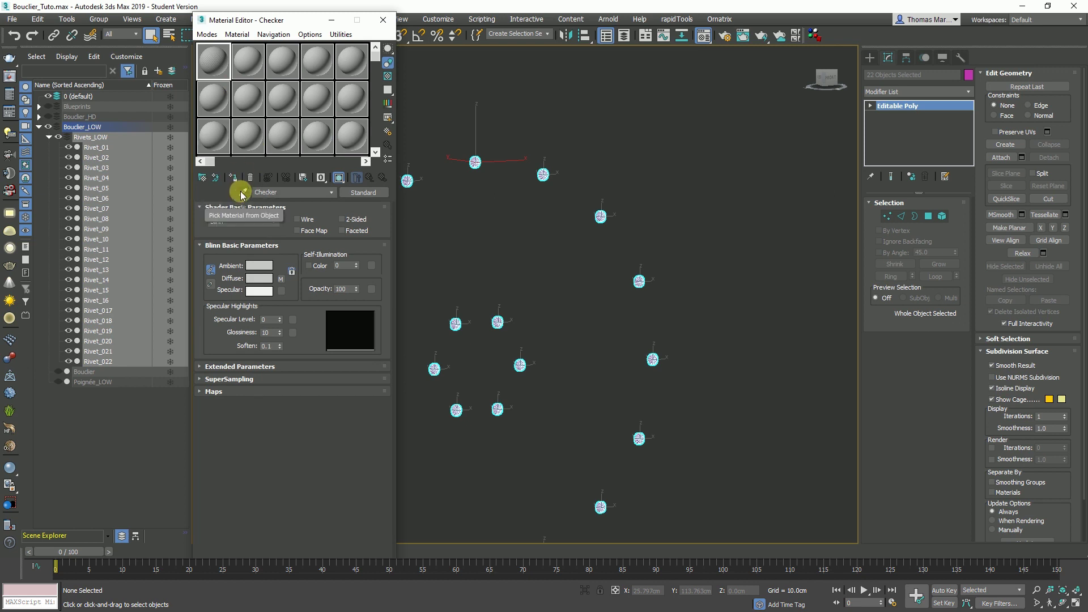
click(233, 177)
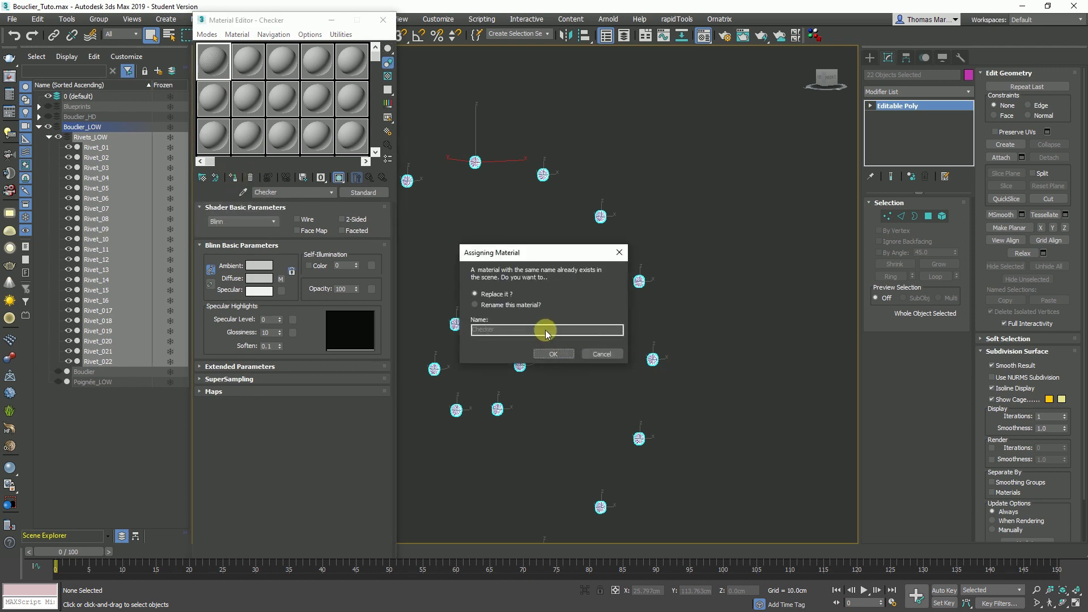
click(553, 353)
click(383, 20)
- Select the single rivet Rivet_01, add an Unwrap UVW modifier to it and open the UV editor
scroll(478, 164, up, 10)
scroll(460, 194, down, 5)
scroll(636, 252, up, 4)
click(848, 187)
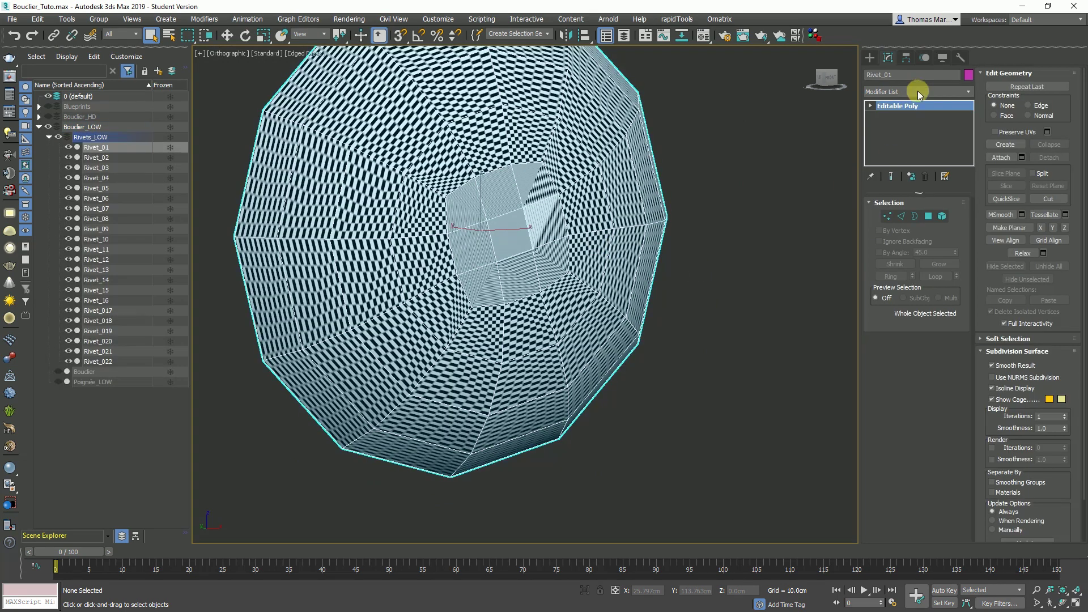
scroll(570, 219, down, 10)
scroll(589, 222, up, 9)
click(907, 92)
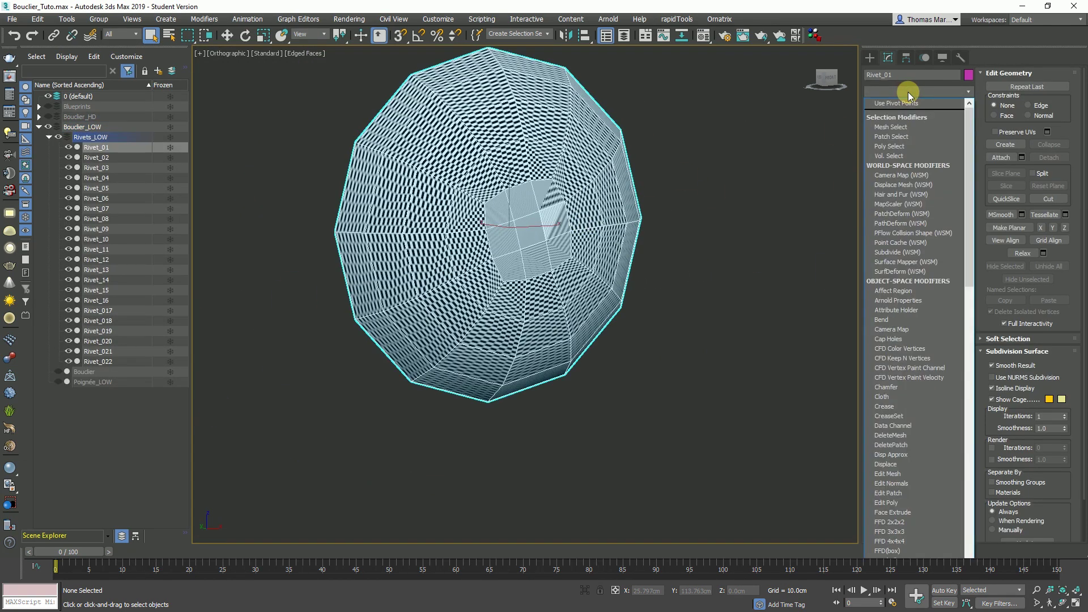
key(u)
key(Return)
click(914, 440)
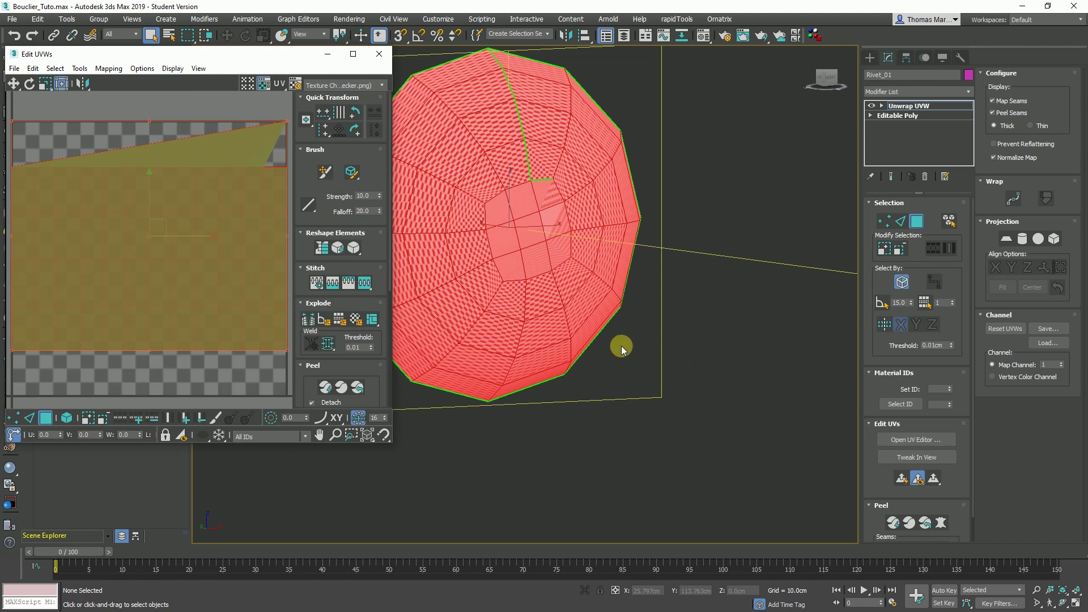
- Clear the face selection on Rivet_01, switch to edge level and peel its UVs into one round island
click(796, 461)
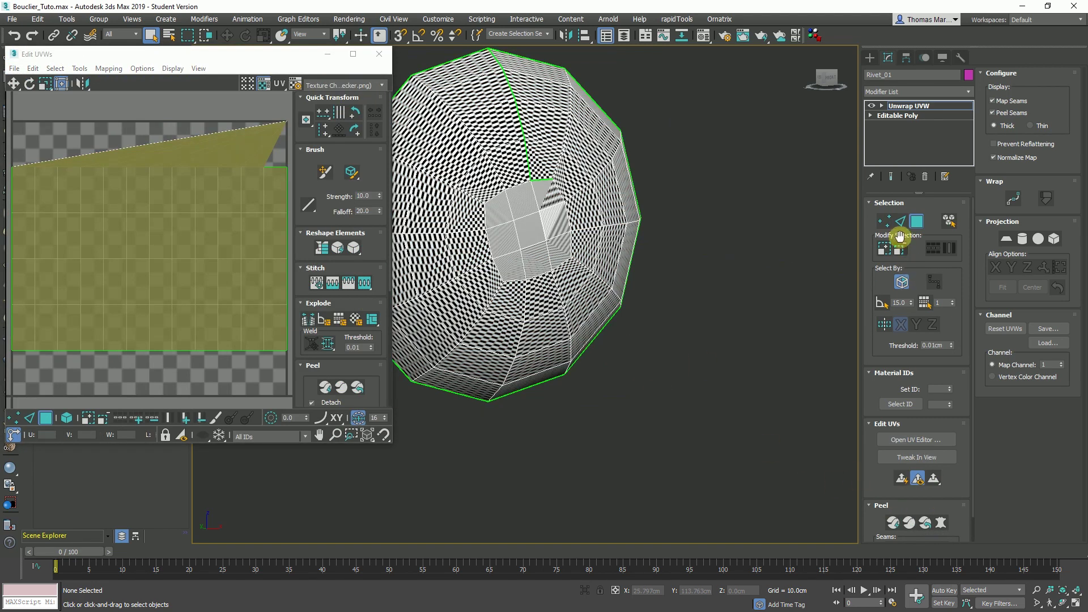
click(900, 221)
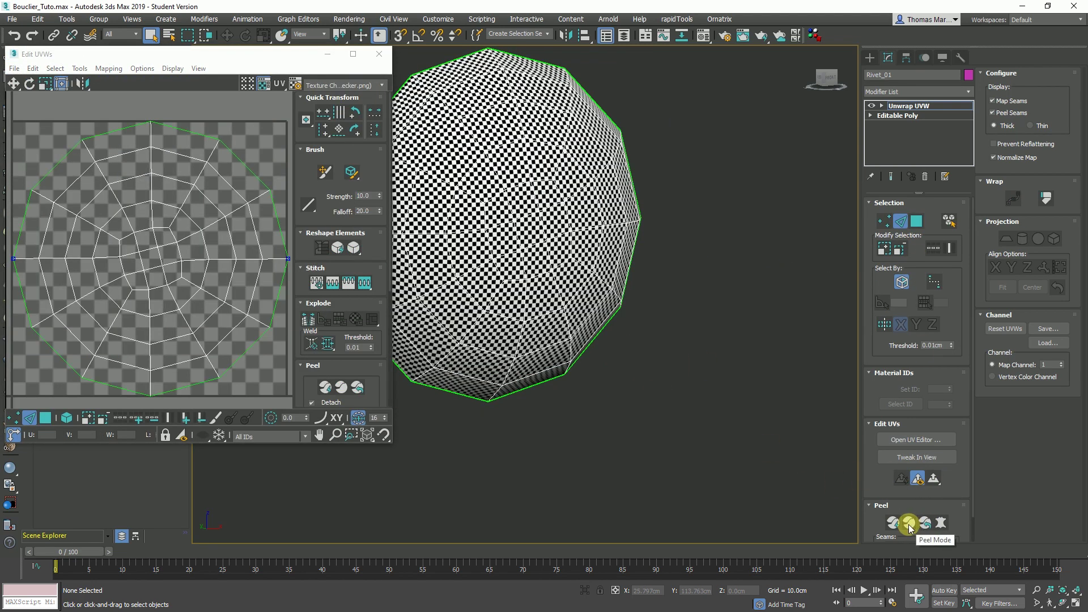
scroll(230, 305, down, 2)
- Relax the rivet's whole UV island by polygon angles and collapse its Unwrap UVW modifier into the Editable Poly
click(46, 418)
drag(272, 148, 57, 378)
click(366, 267)
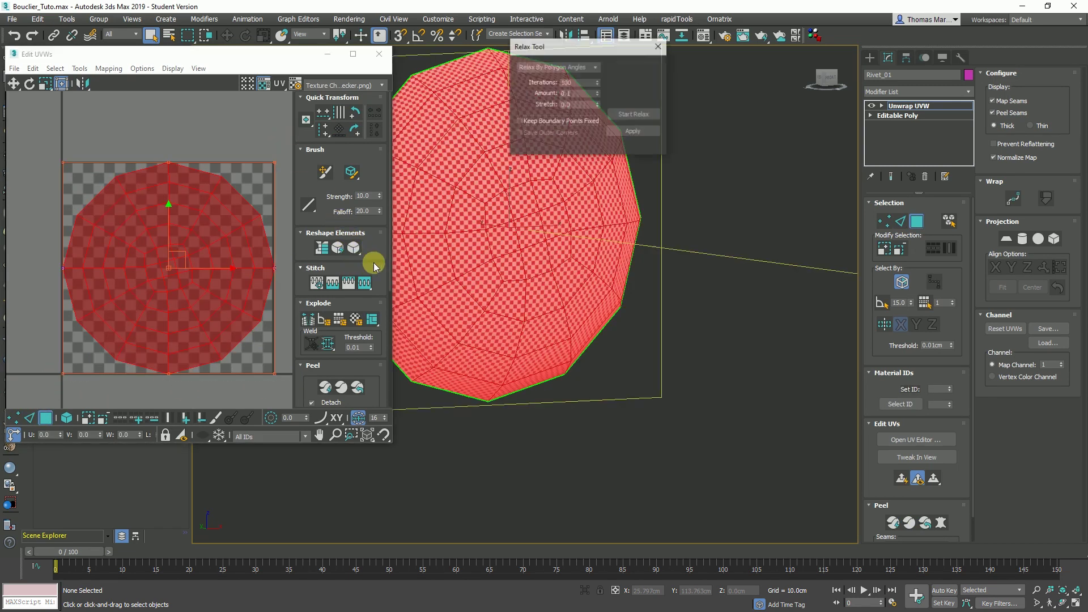
click(623, 116)
click(659, 46)
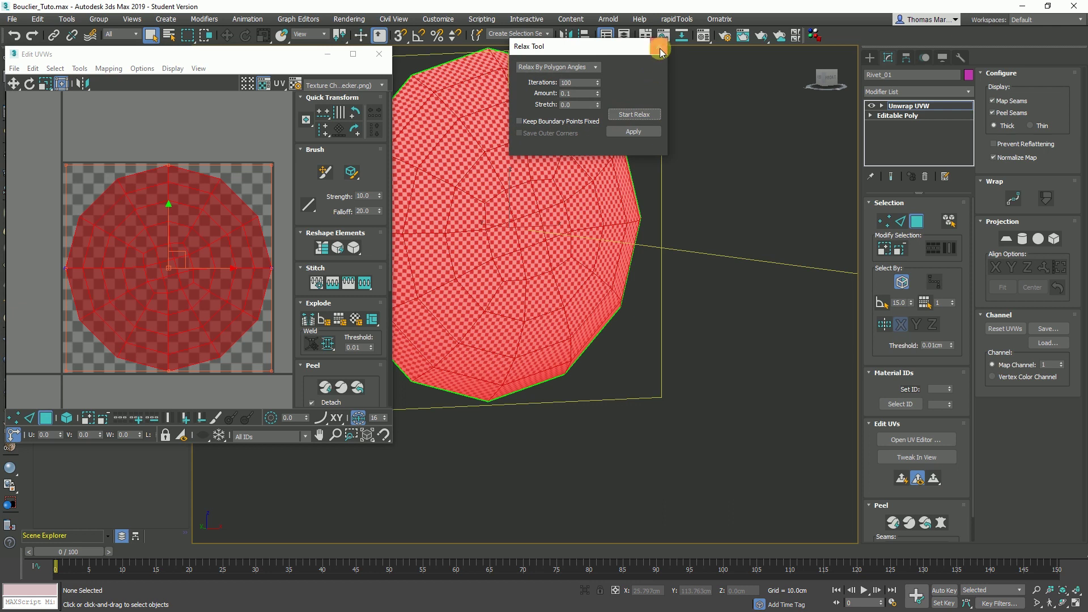
right_click(916, 108)
click(944, 204)
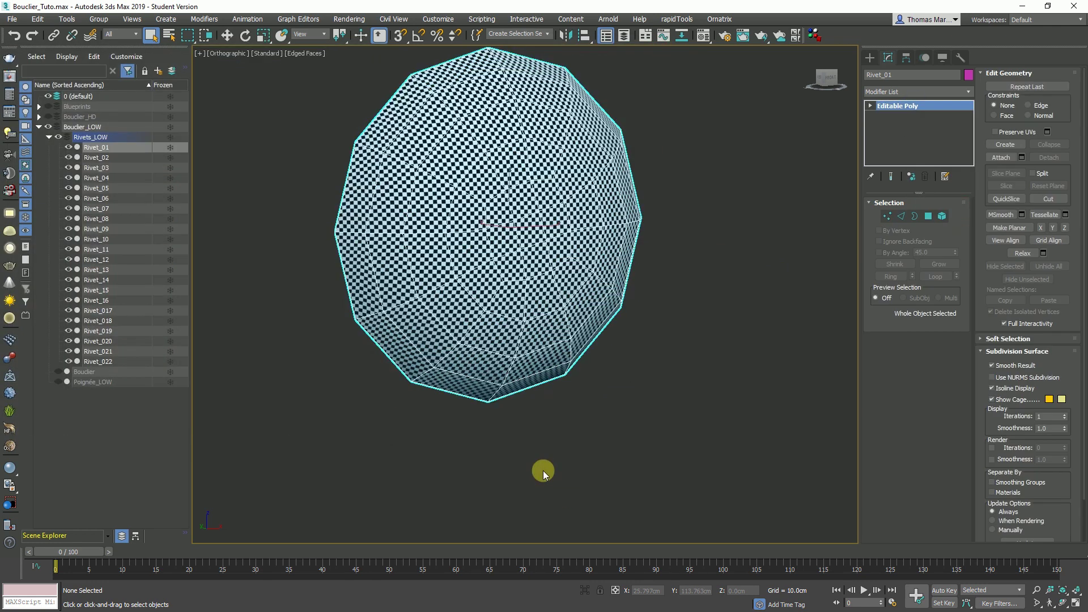
- Select all the rivets and make them unique with respect to each other, then clear the selection
scroll(503, 358, down, 6)
drag(659, 489, 294, 92)
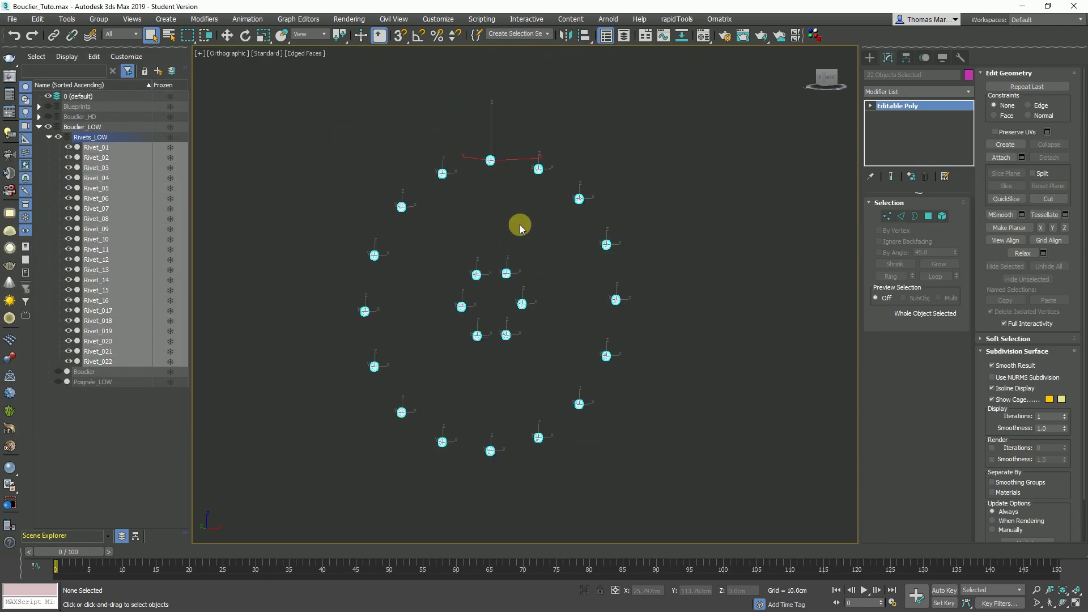
click(911, 178)
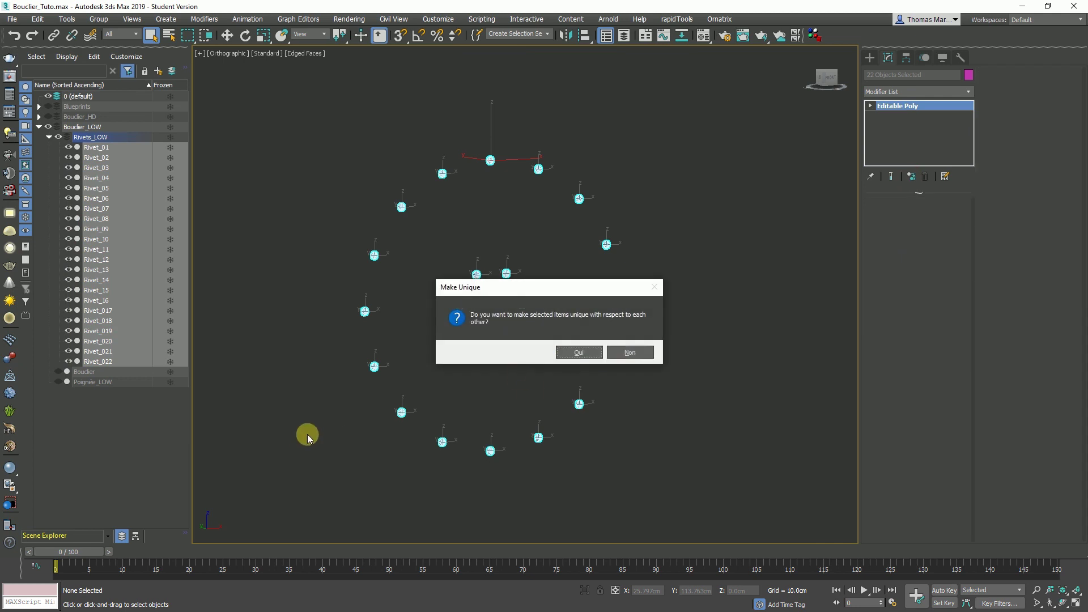
click(578, 352)
click(504, 202)
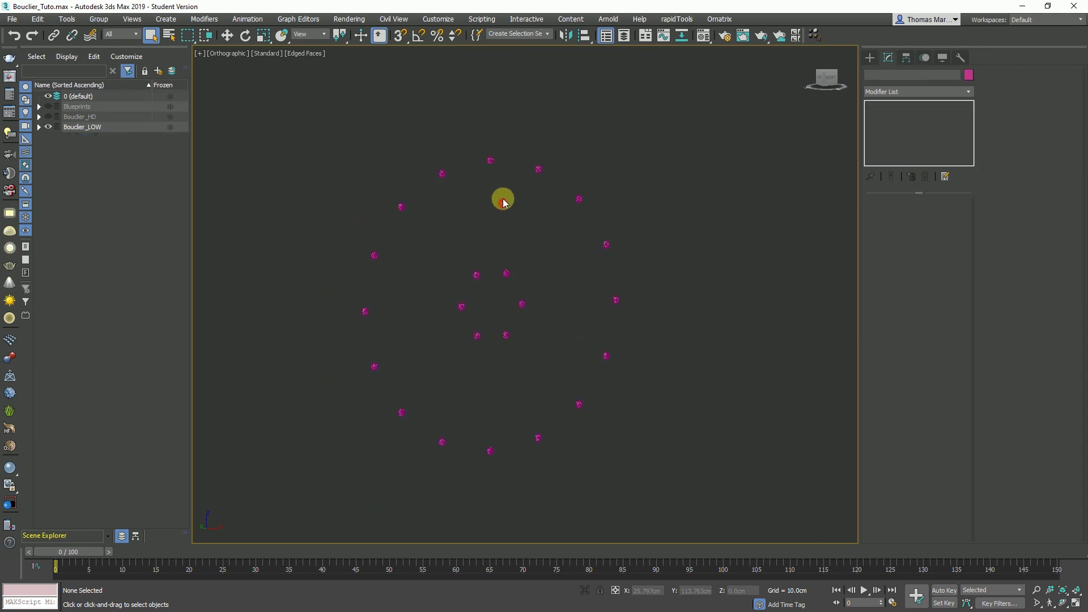
- Attach Rivet_02 through Rivet_022 to Rivet_01 using the attach list
click(490, 160)
click(1021, 158)
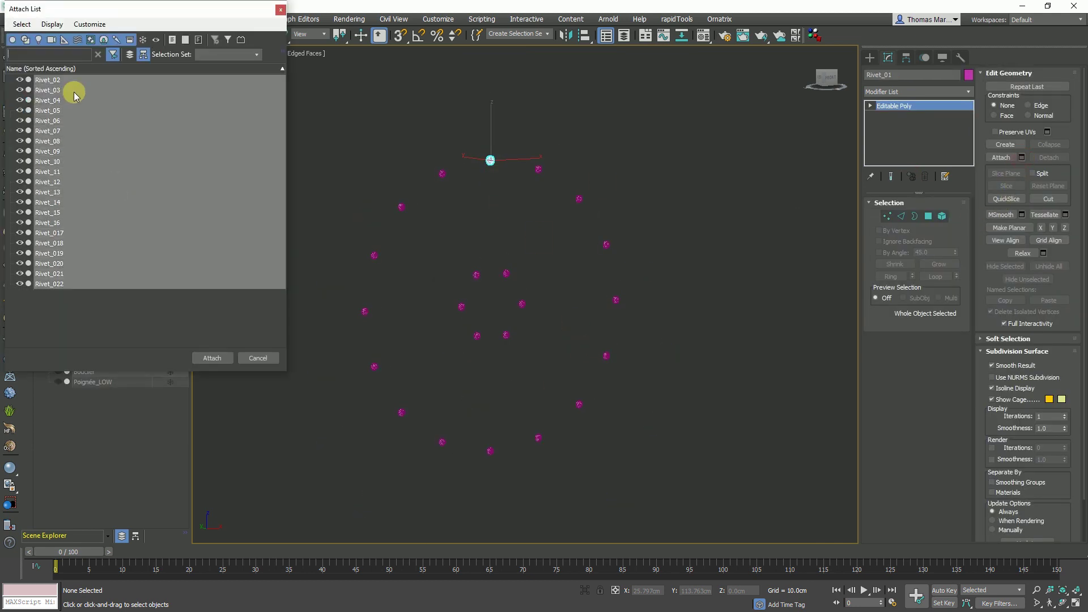
click(49, 284)
shift+click(48, 80)
click(214, 358)
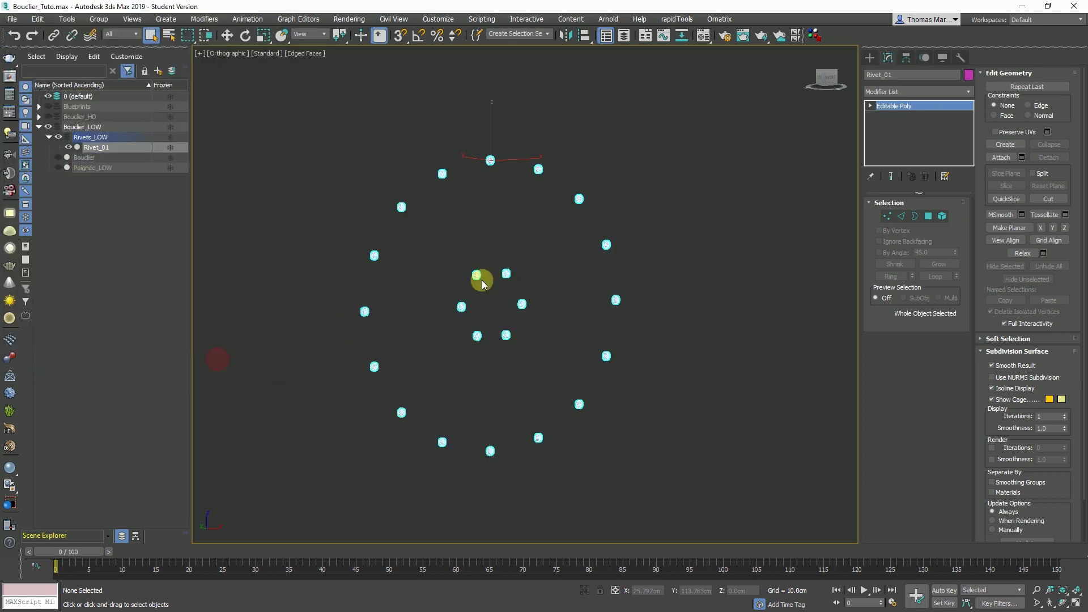
- Add an Unwrap UVW modifier to the combined rivets and open the UV editor
scroll(485, 169, up, 5)
scroll(539, 399, up, 3)
scroll(505, 182, down, 5)
scroll(504, 182, up, 3)
scroll(510, 204, down, 2)
click(906, 91)
text(u)
key(Return)
click(915, 440)
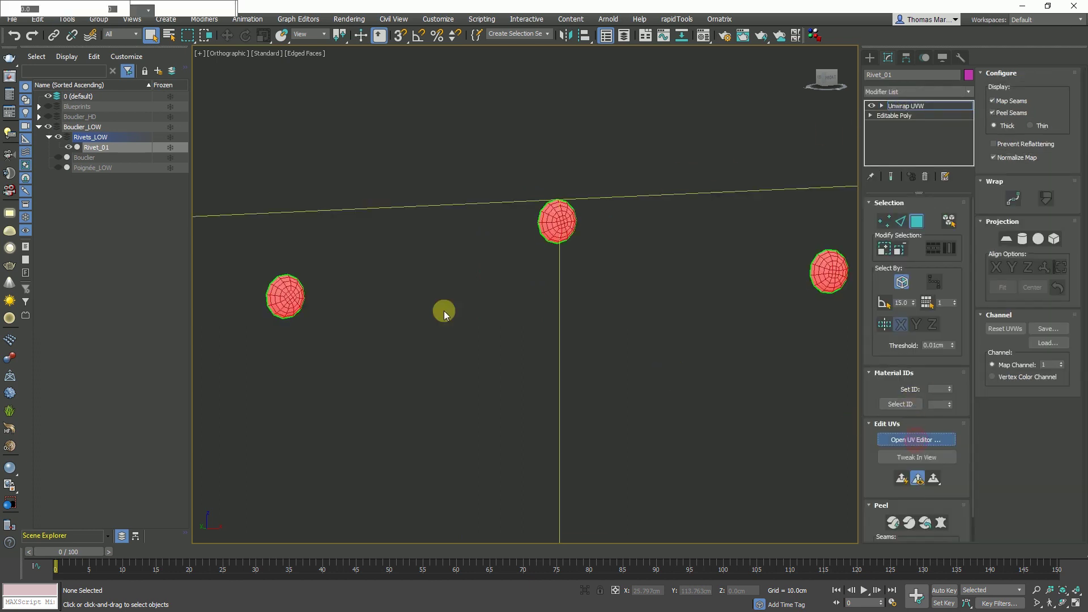
- Pack the overlapping rivet islands with Non-Convex packing, 0.001 padding, rotation, rescaling and hole filling, and collapse the Unwrap UVW modifier
scroll(164, 258, down, 3)
drag(251, 297, 170, 282)
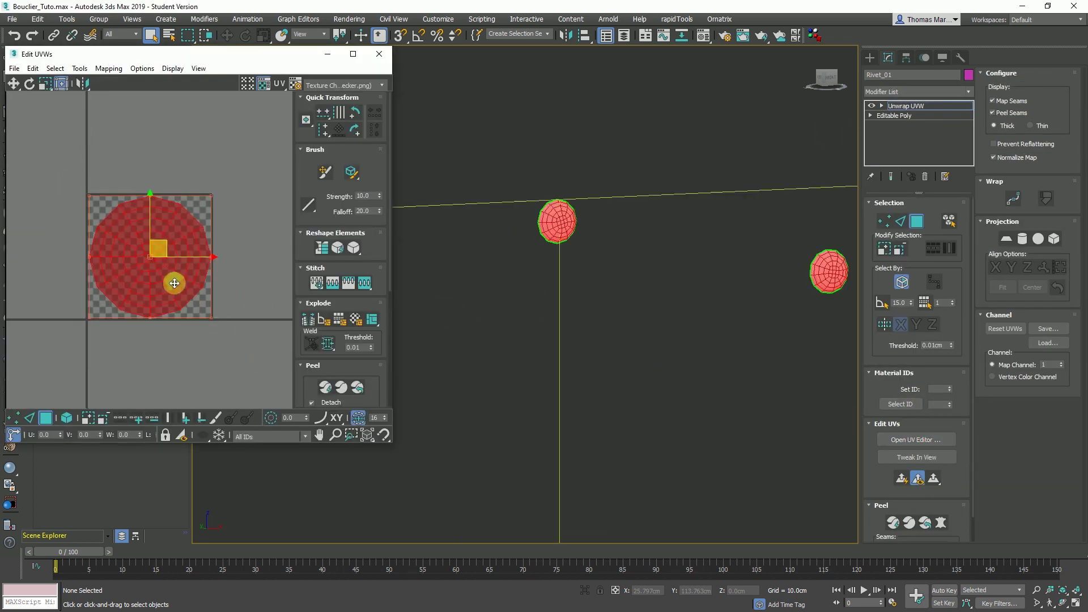
scroll(170, 281, up, 3)
click(261, 314)
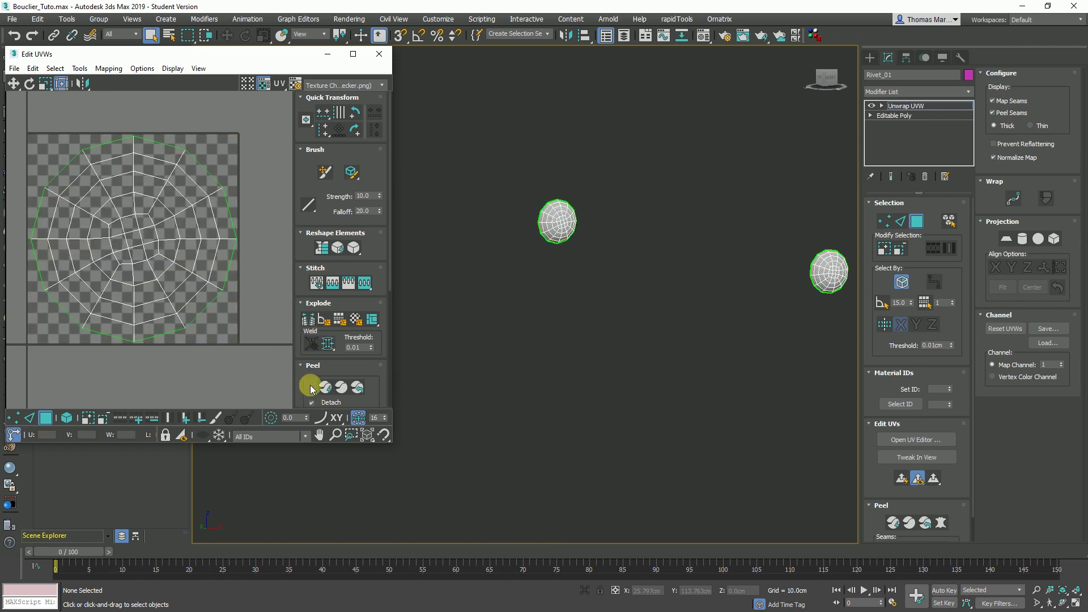
scroll(309, 371, down, 5)
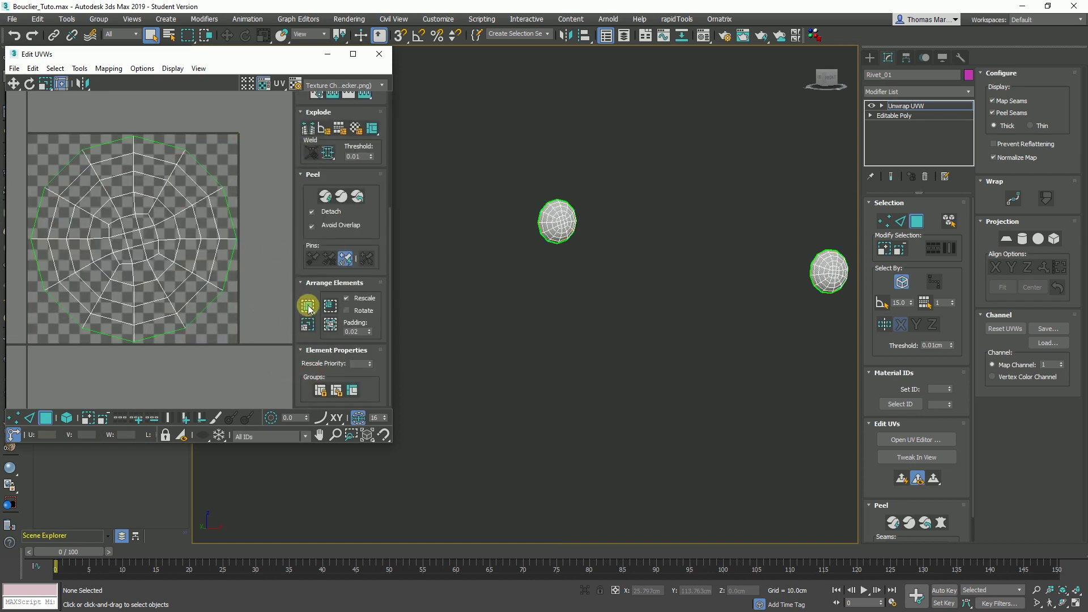
click(308, 306)
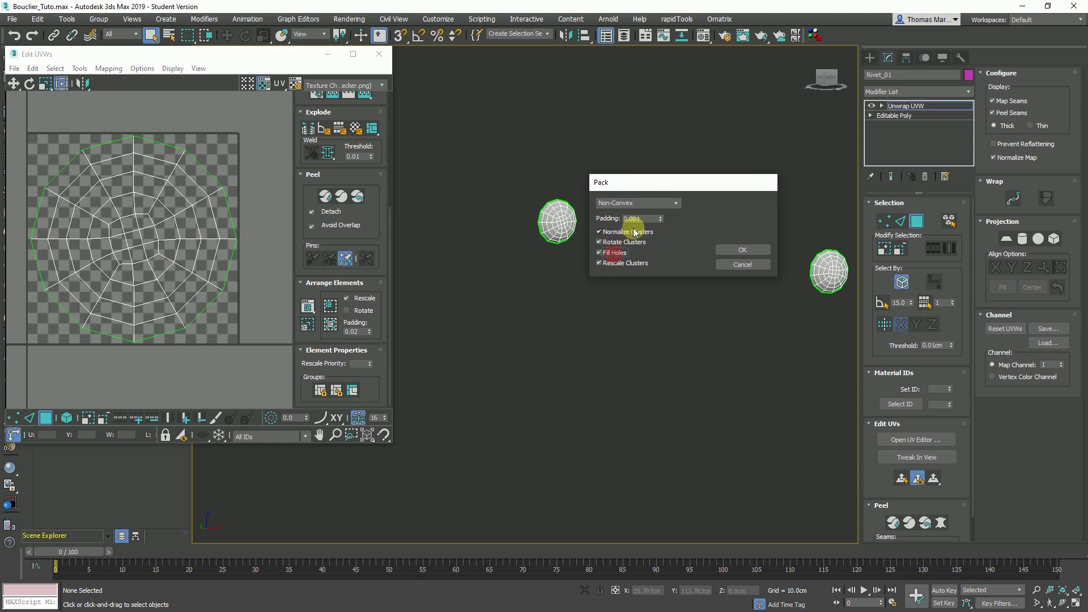
click(768, 250)
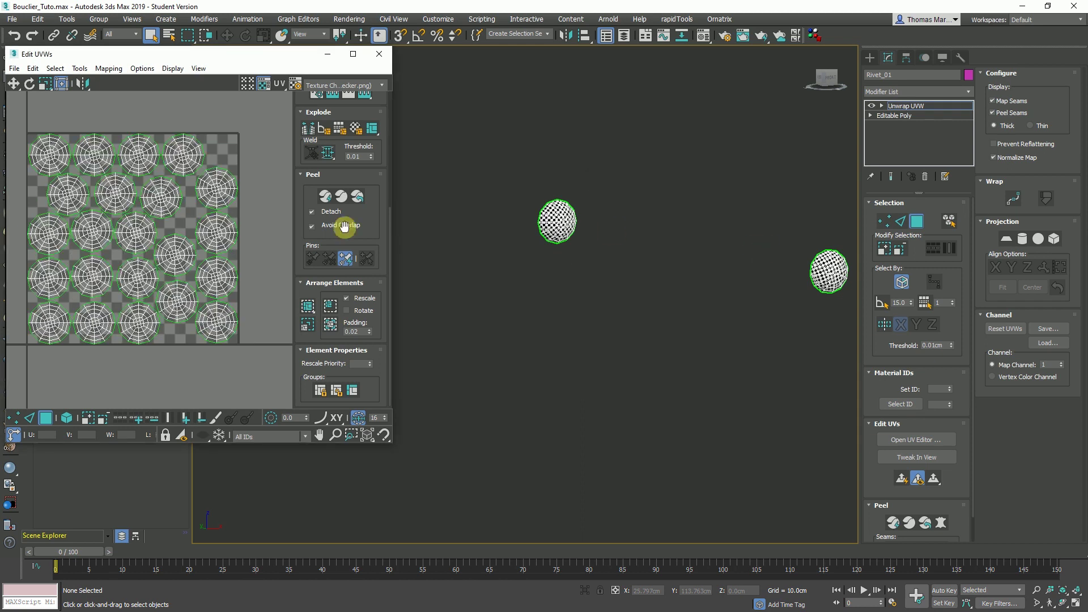
right_click(878, 109)
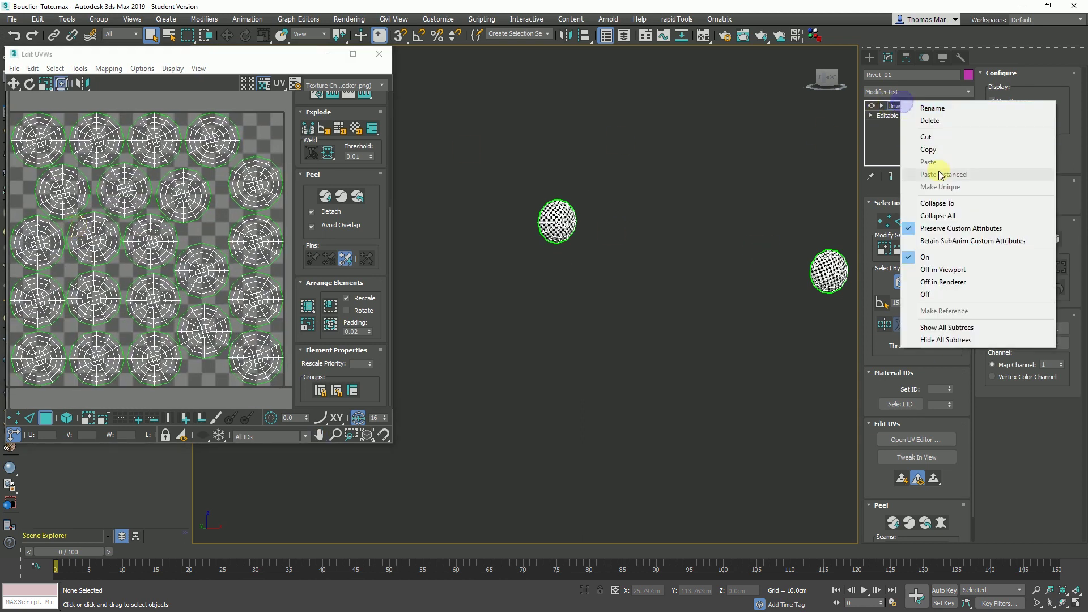
click(929, 204)
- Leave the rivets' isolation, isolate the handle Poignée_LOW and assign the Checker material to it
key(alt+q)
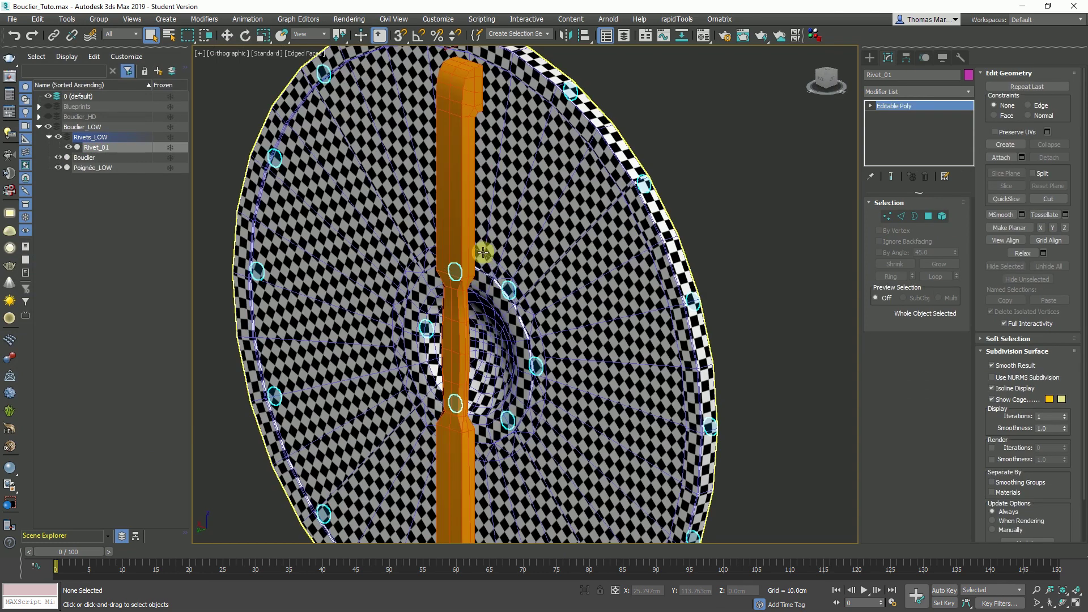
click(481, 225)
key(alt+q)
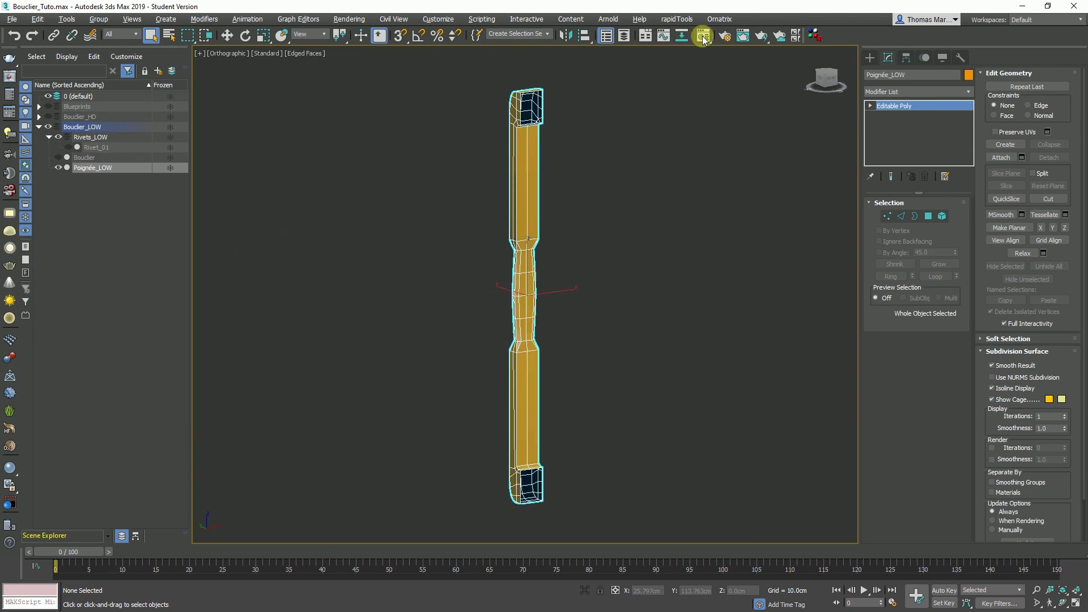
click(703, 36)
click(233, 171)
click(391, 13)
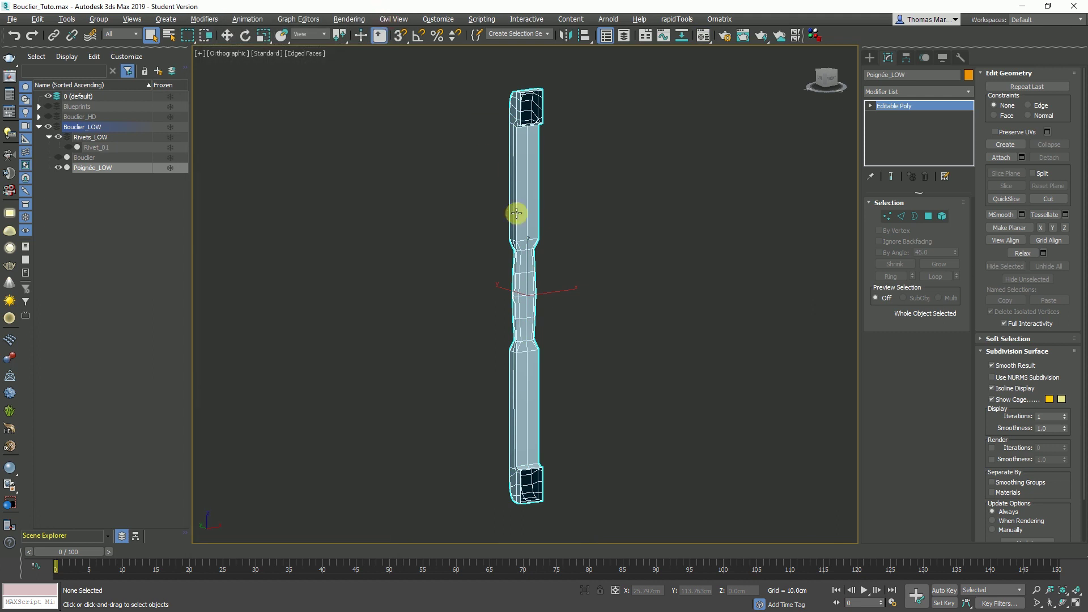
- Add an Unwrap UVW modifier to the handle and open the UV editor
scroll(516, 213, up, 4)
scroll(510, 255, down, 3)
scroll(521, 283, down, 3)
click(921, 92)
key(u)
key(Return)
click(914, 441)
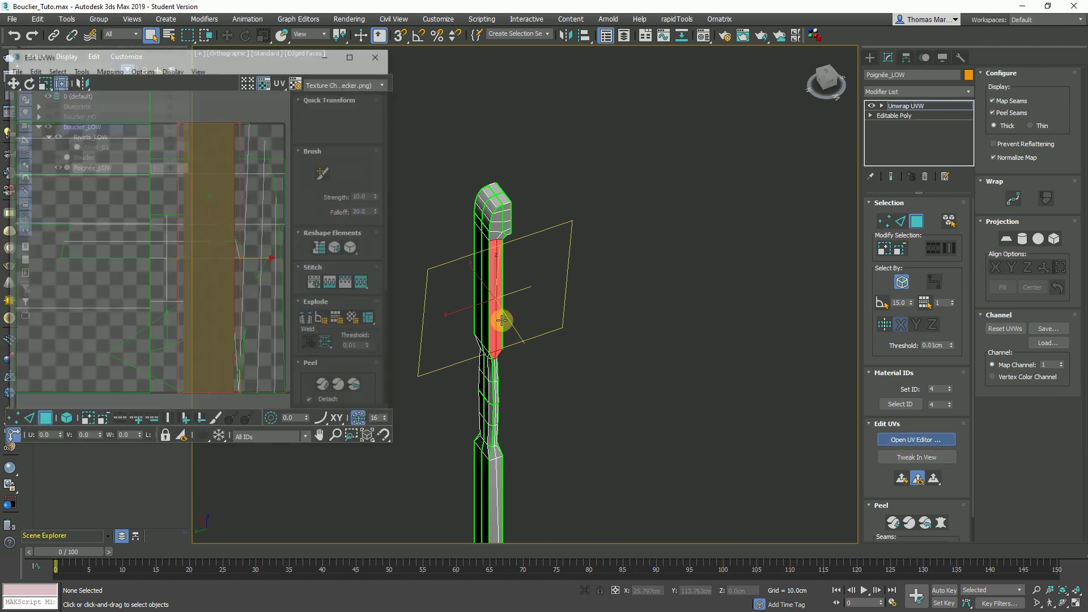
- At edge level, reset the handle's peel to remove its old seams and start Peel mode
click(904, 221)
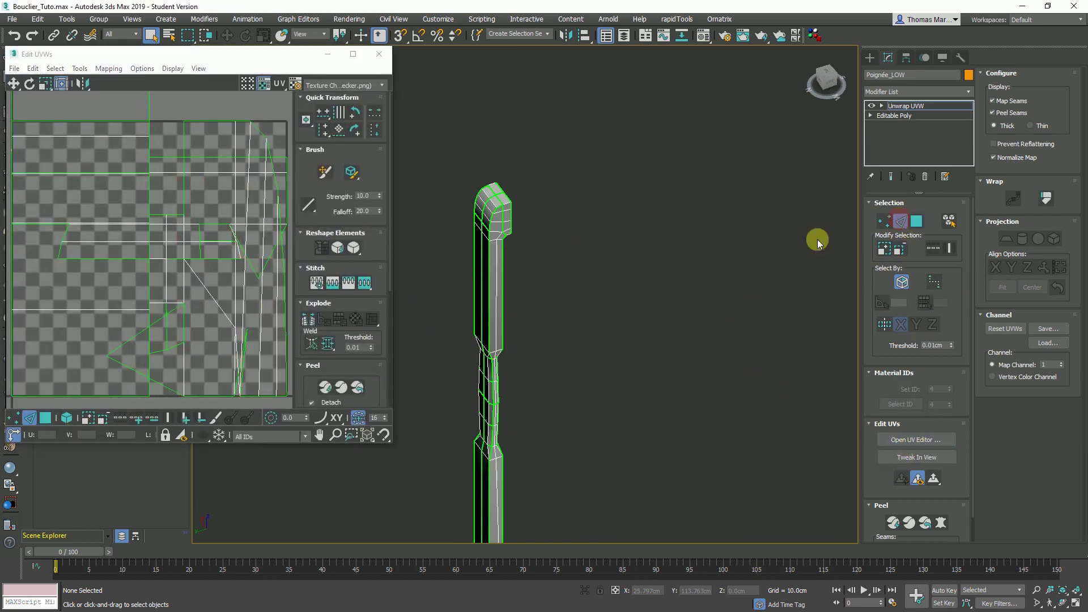
click(925, 524)
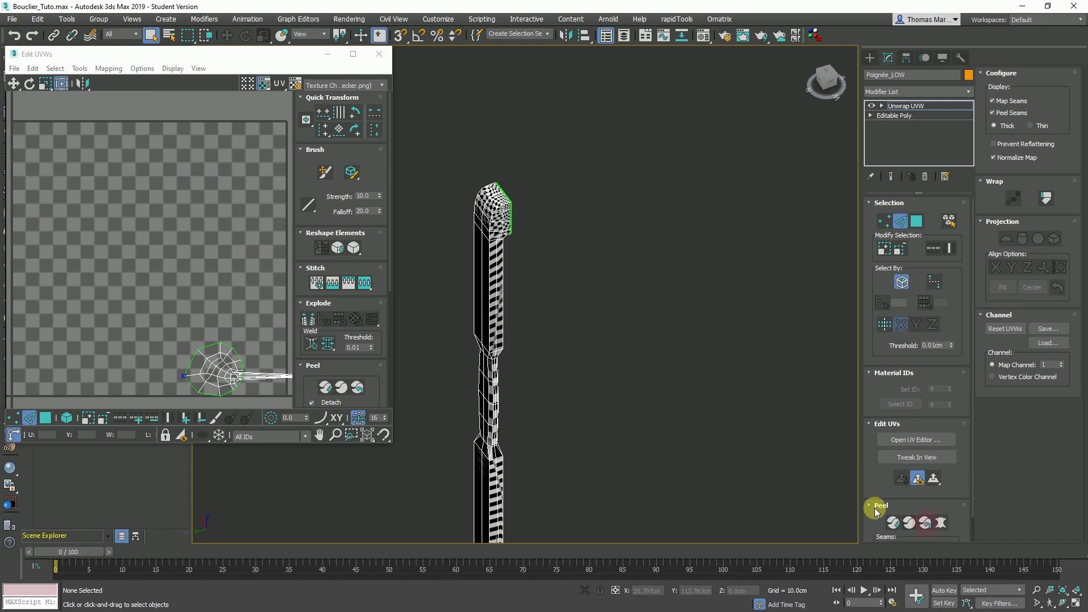
scroll(493, 227, up, 5)
click(907, 520)
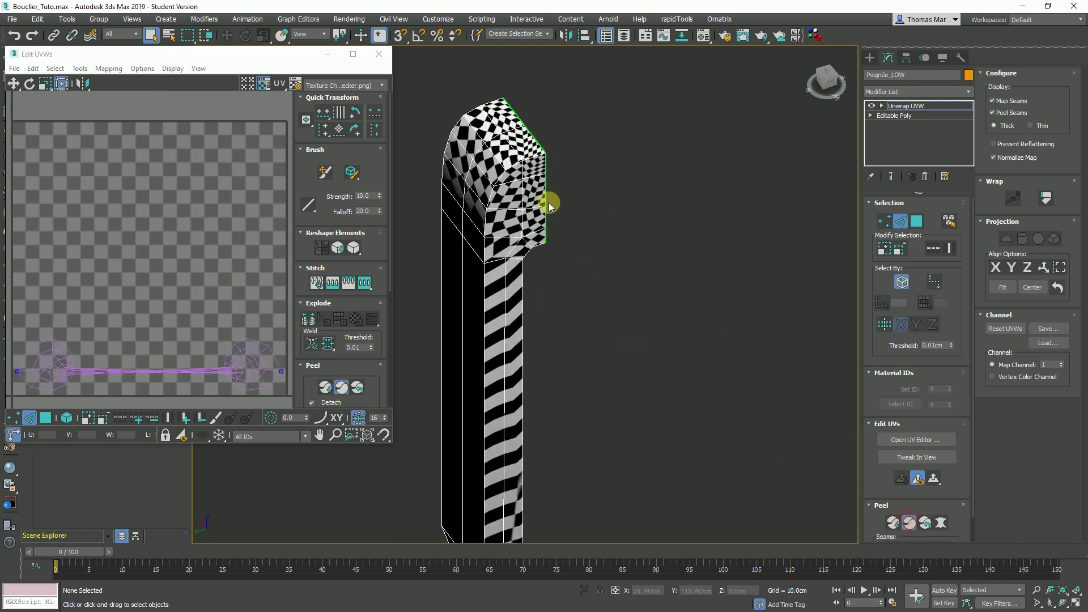
scroll(555, 166, up, 3)
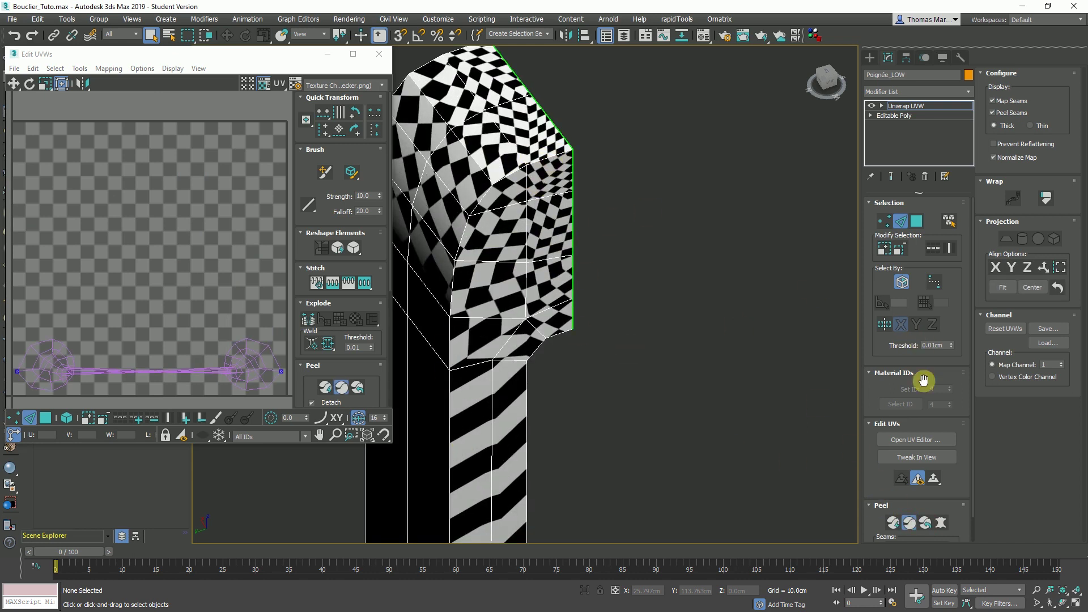
drag(878, 491, 868, 321)
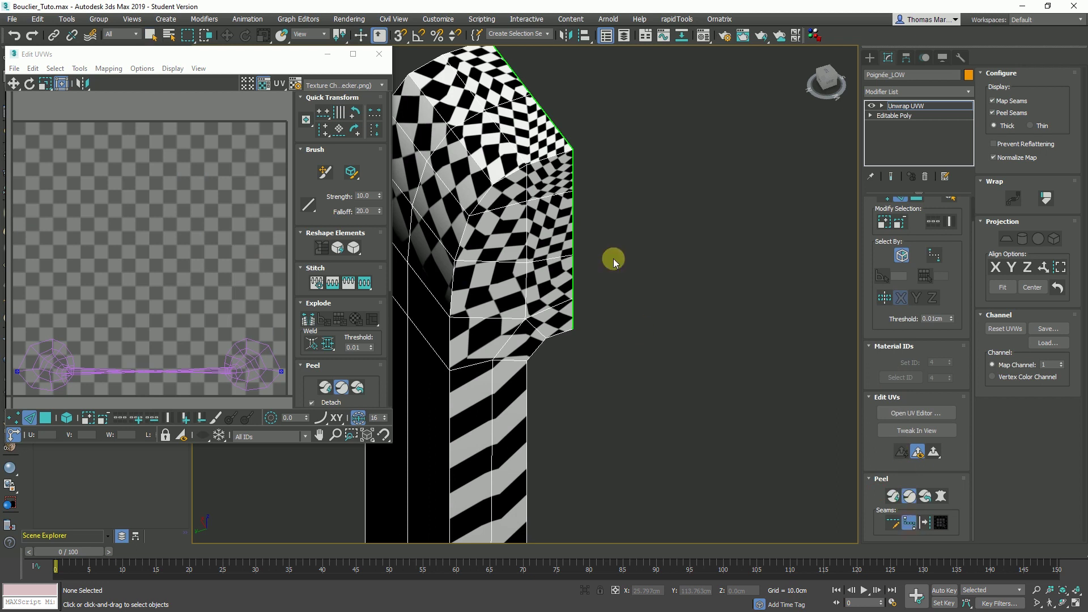
- Cut a point-to-point seam along one outer long edge of the handle, from the upper open end to the lower one
click(548, 156)
click(447, 340)
scroll(449, 340, down, 5)
scroll(521, 368, up, 5)
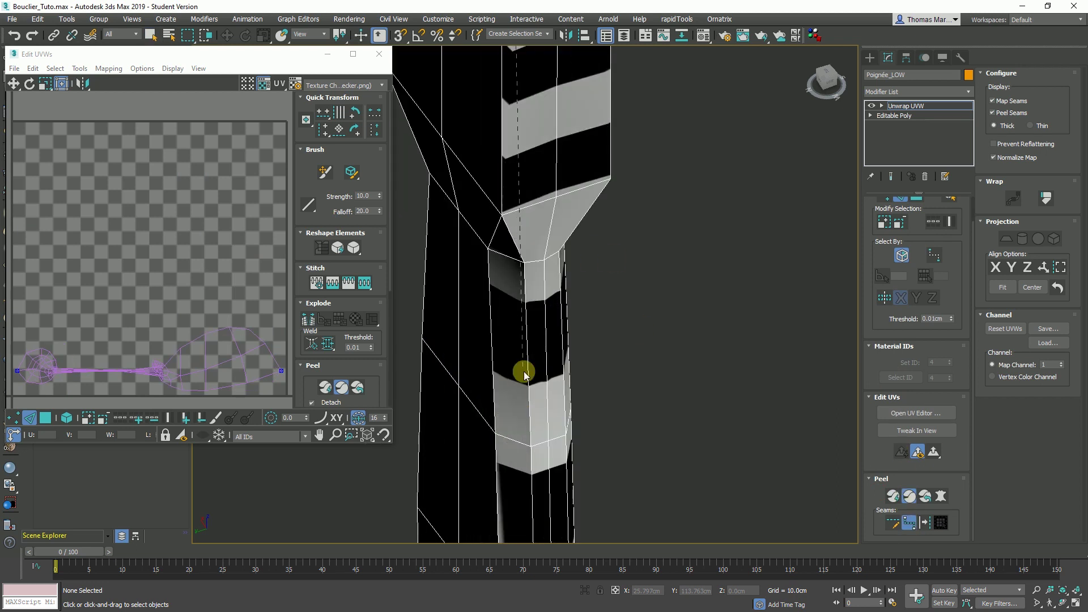
click(493, 348)
scroll(496, 362, down, 5)
scroll(502, 396, up, 5)
click(455, 414)
scroll(454, 413, down, 5)
scroll(549, 417, up, 5)
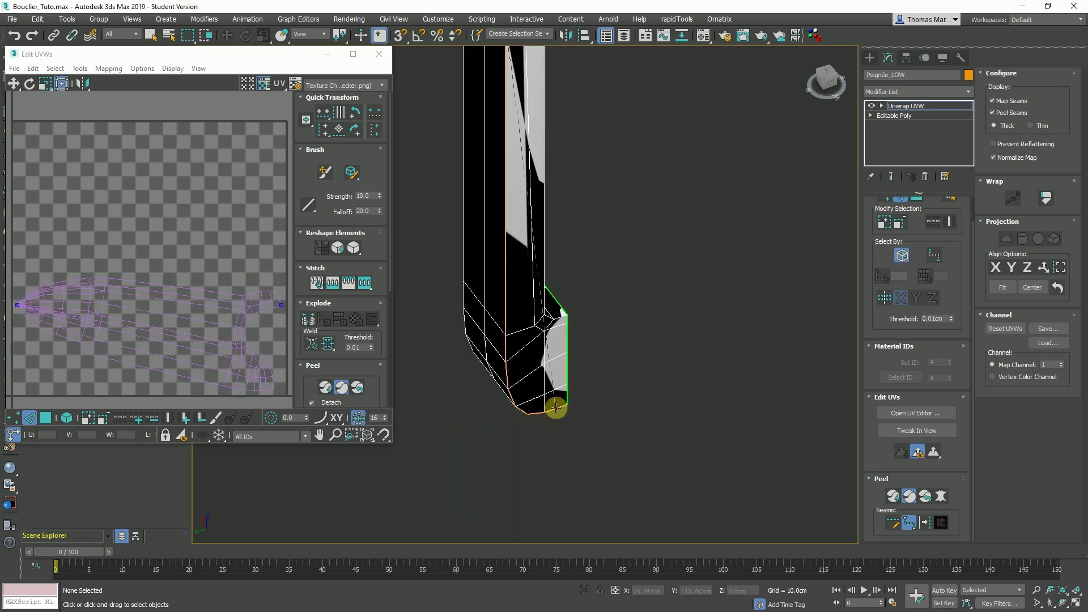
click(556, 407)
scroll(517, 296, down, 5)
scroll(498, 189, up, 5)
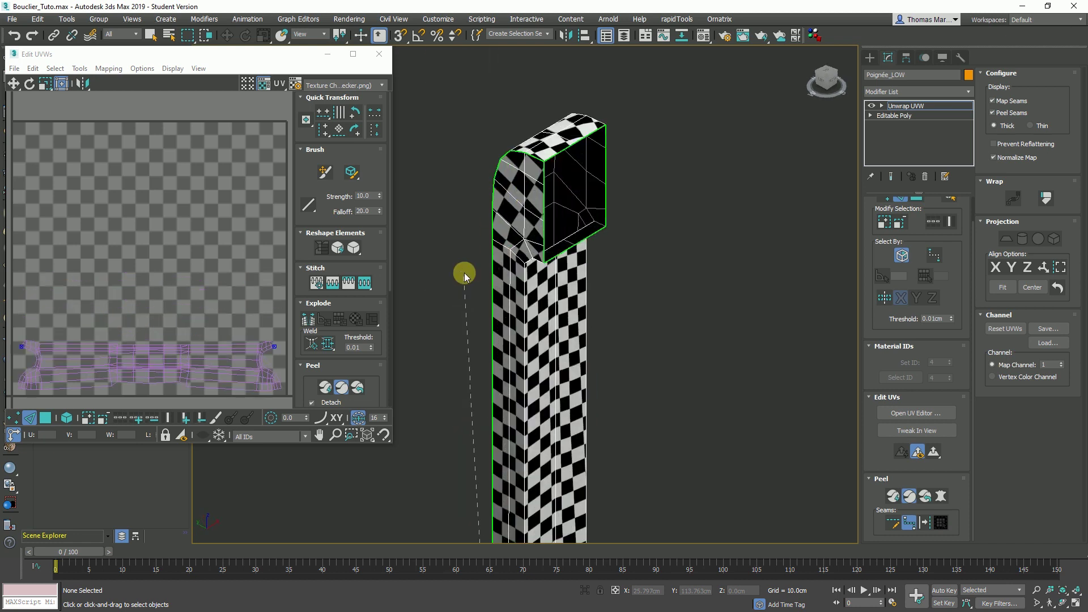
- Cut a second point-to-point seam along the inner long edge on the same side of the handle, between both open ends
scroll(530, 258, up, 4)
click(544, 257)
scroll(530, 381, down, 6)
scroll(543, 384, up, 6)
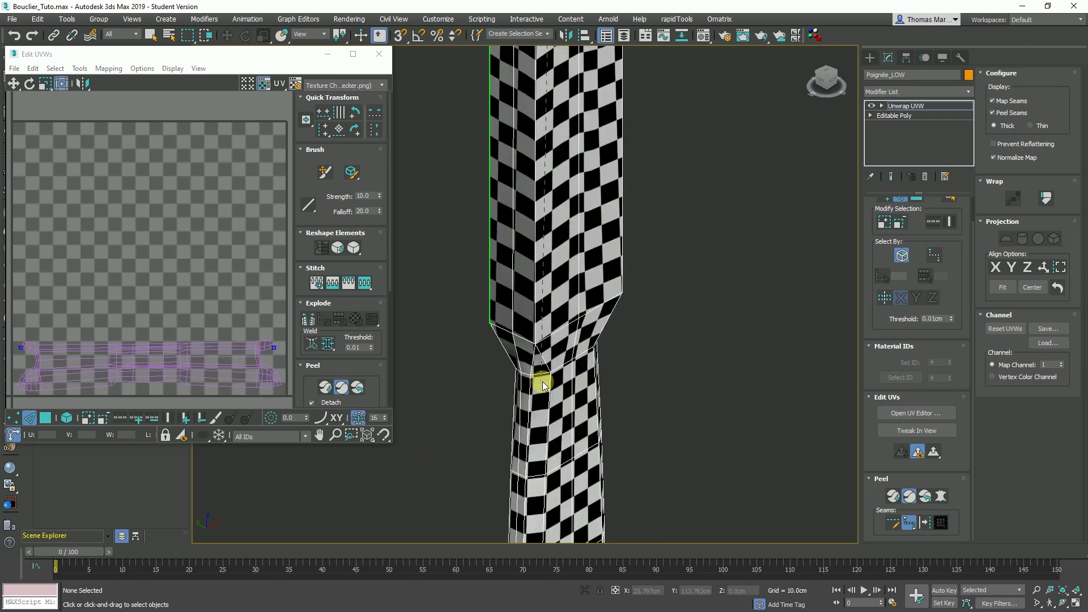
click(548, 370)
scroll(549, 374, down, 6)
scroll(551, 425, up, 6)
click(582, 376)
scroll(583, 377, down, 5)
scroll(583, 457, up, 6)
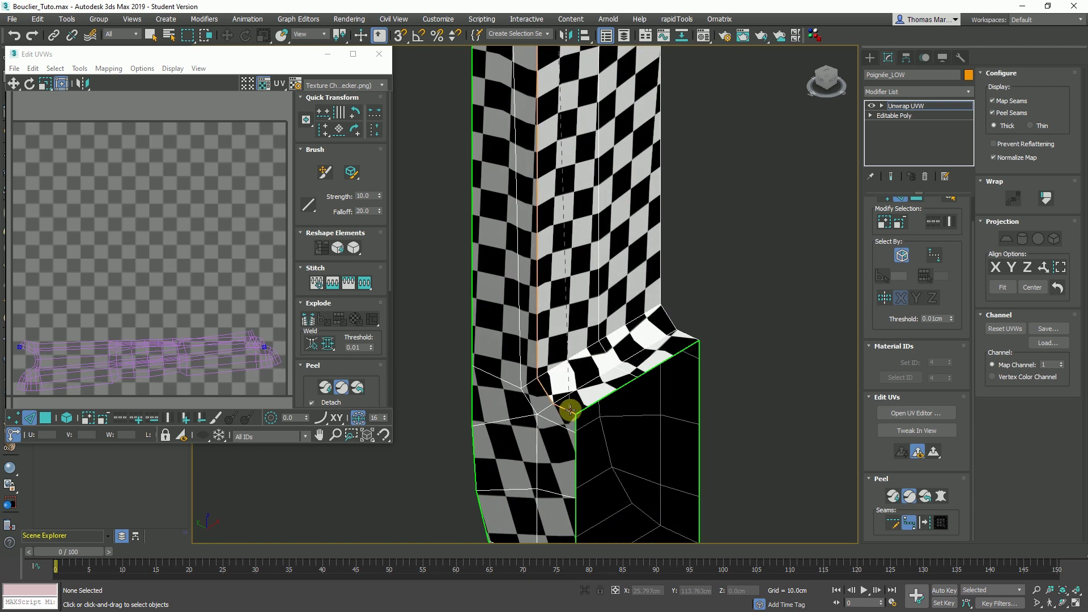
click(568, 411)
scroll(566, 408, down, 6)
scroll(558, 328, up, 6)
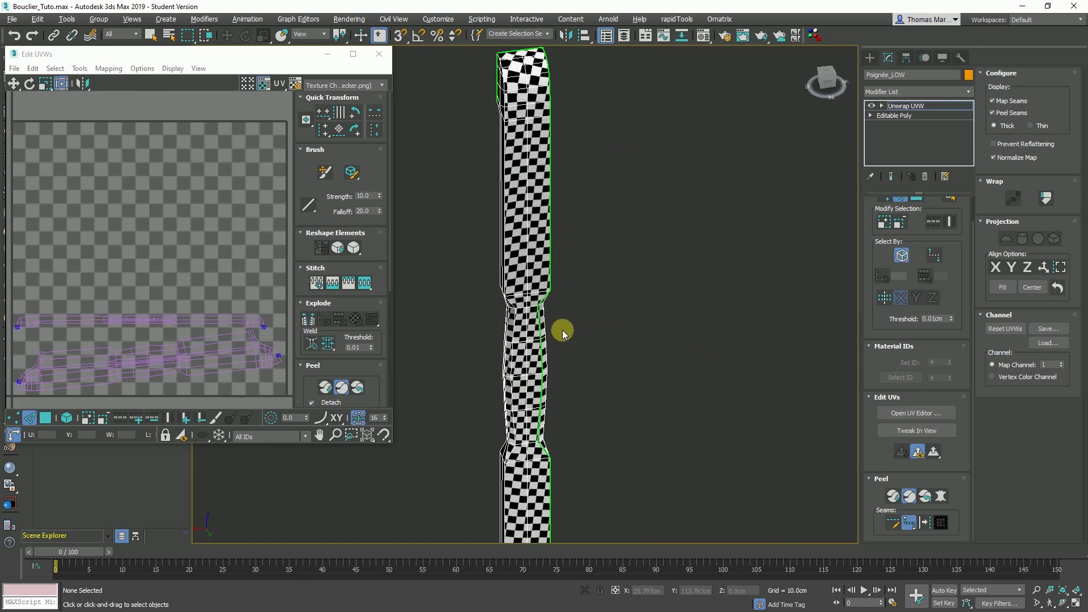
- Cut a third point-to-point seam along the outer long edge on the handle's opposite side, down to the lower open end
scroll(551, 199, down, 6)
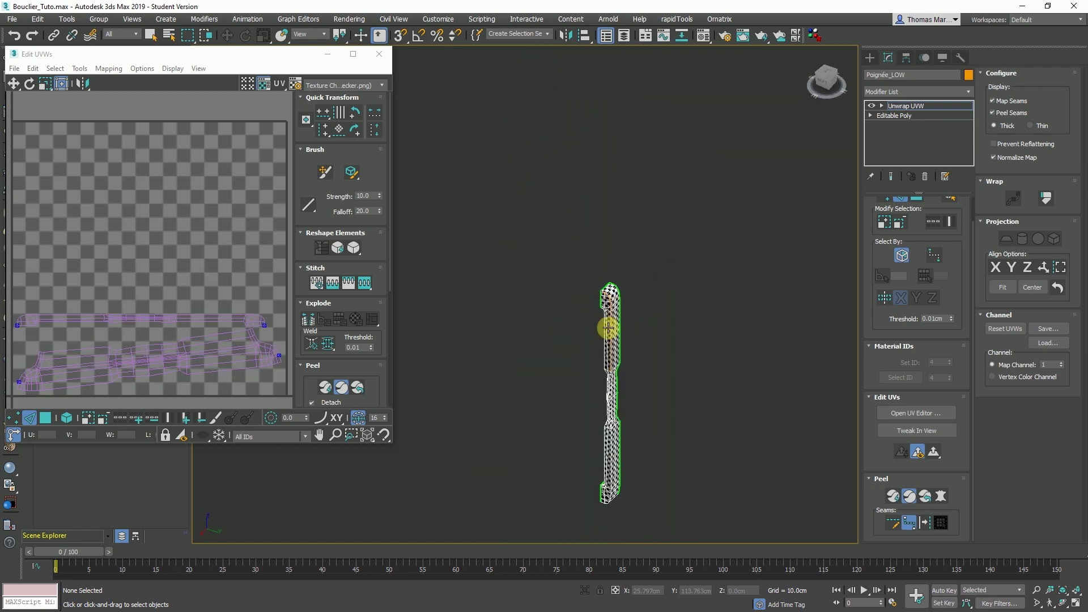
scroll(606, 323, up, 6)
click(634, 212)
scroll(635, 255, down, 6)
scroll(637, 306, up, 6)
scroll(632, 351, down, 5)
scroll(618, 402, up, 5)
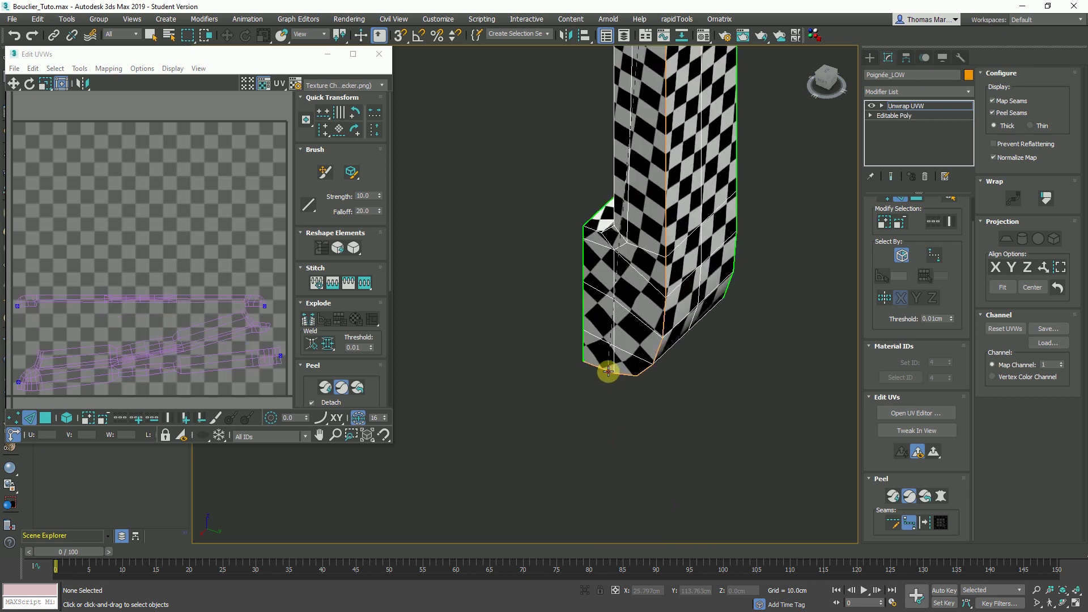
click(608, 372)
scroll(623, 326, down, 5)
scroll(613, 290, up, 7)
click(602, 292)
scroll(623, 296, down, 7)
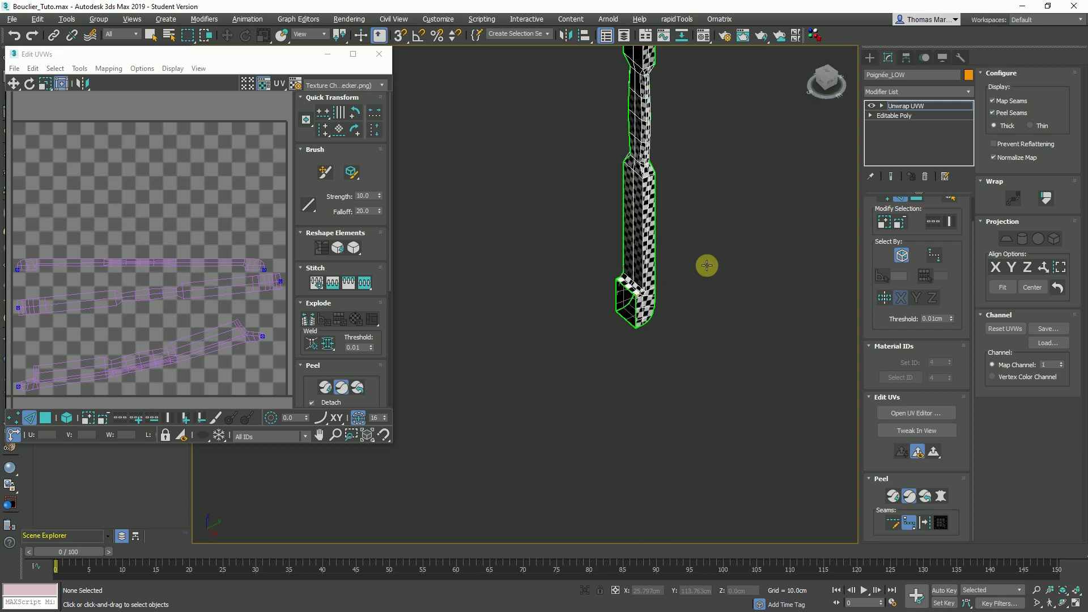
- Cut a fourth point-to-point seam along the handle's remaining long edge, up to its upper open end
scroll(644, 193, up, 7)
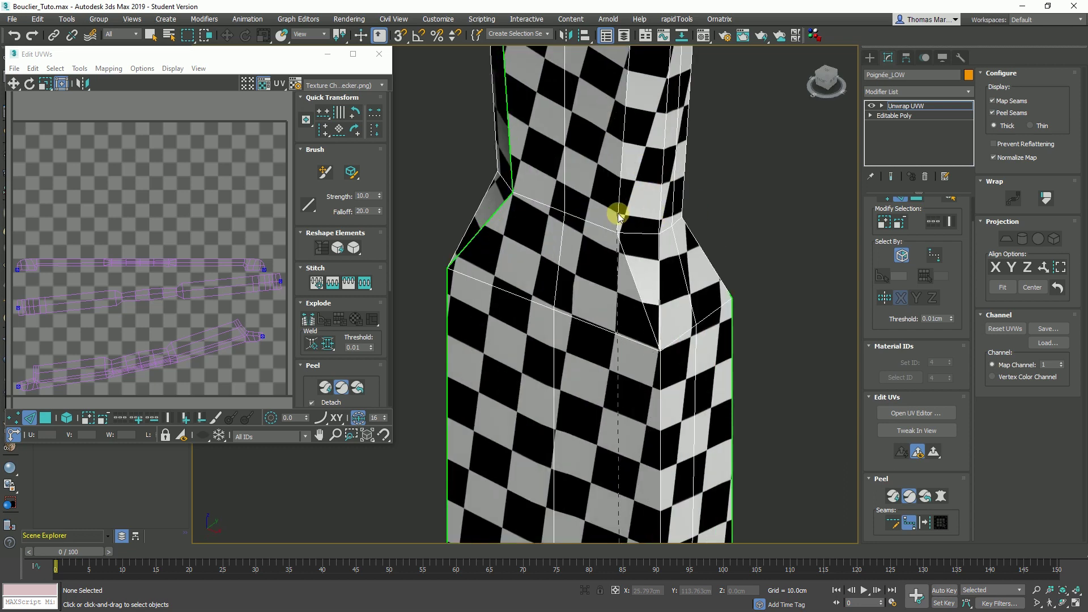
scroll(626, 273, down, 6)
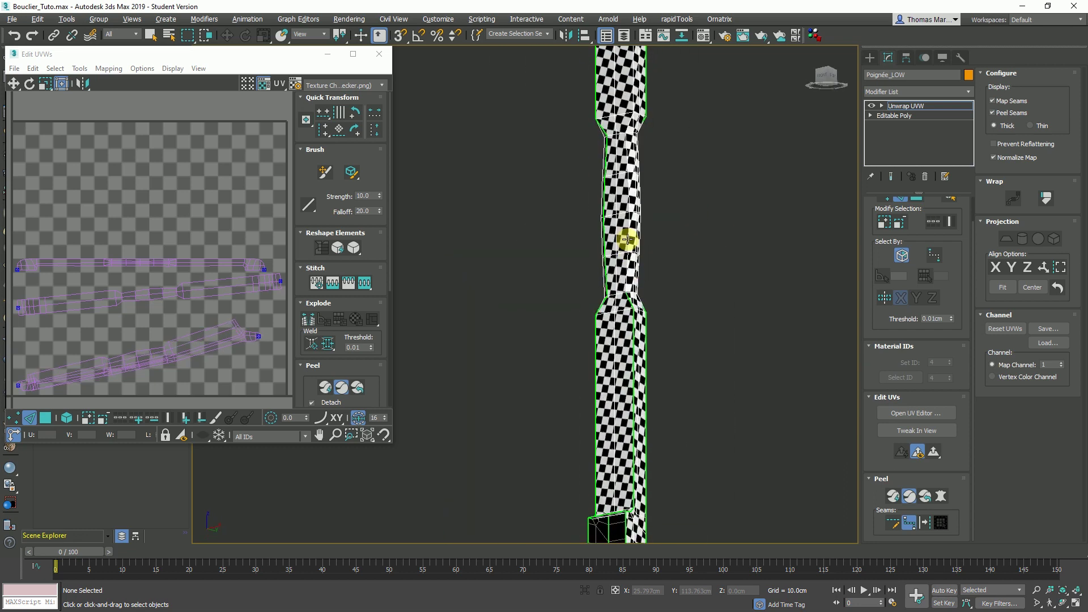
scroll(627, 238, up, 6)
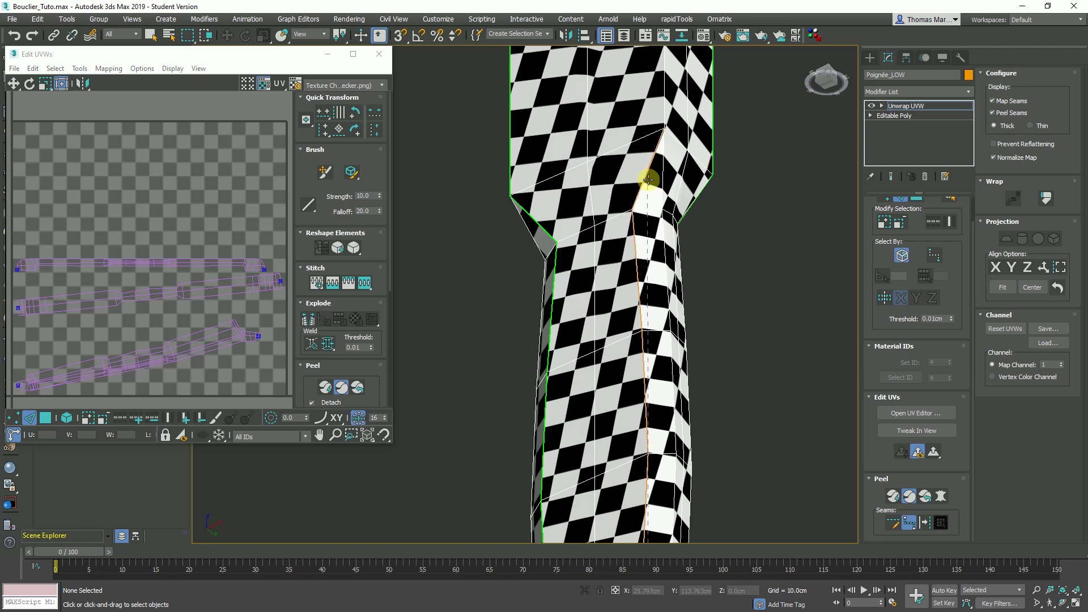
click(648, 179)
scroll(649, 193, down, 7)
scroll(626, 134, up, 7)
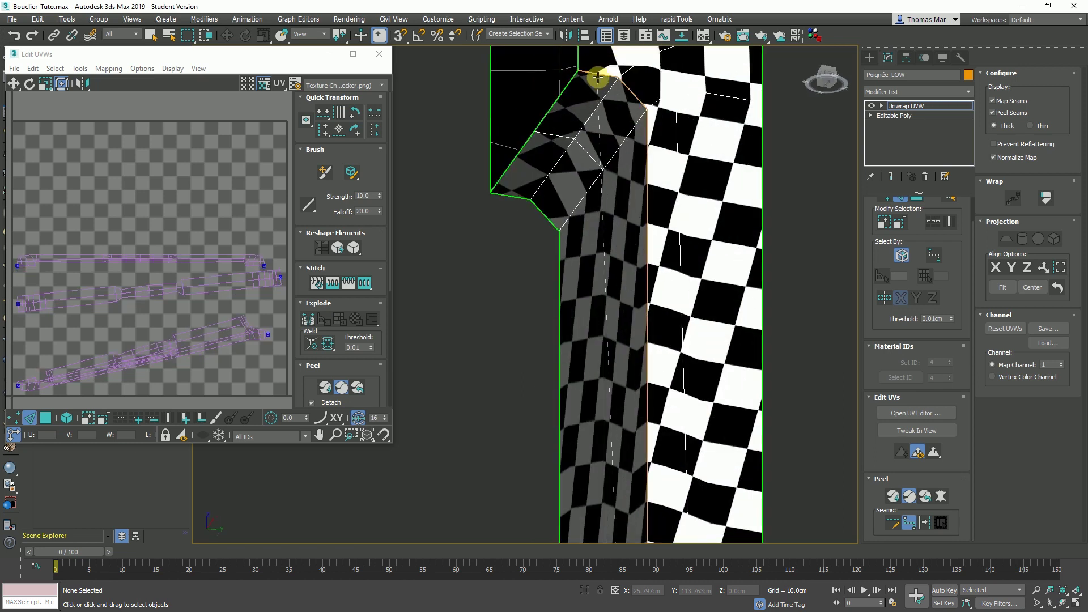
click(598, 76)
scroll(602, 178, down, 7)
alt+middle_drag(513, 313, 329, 320)
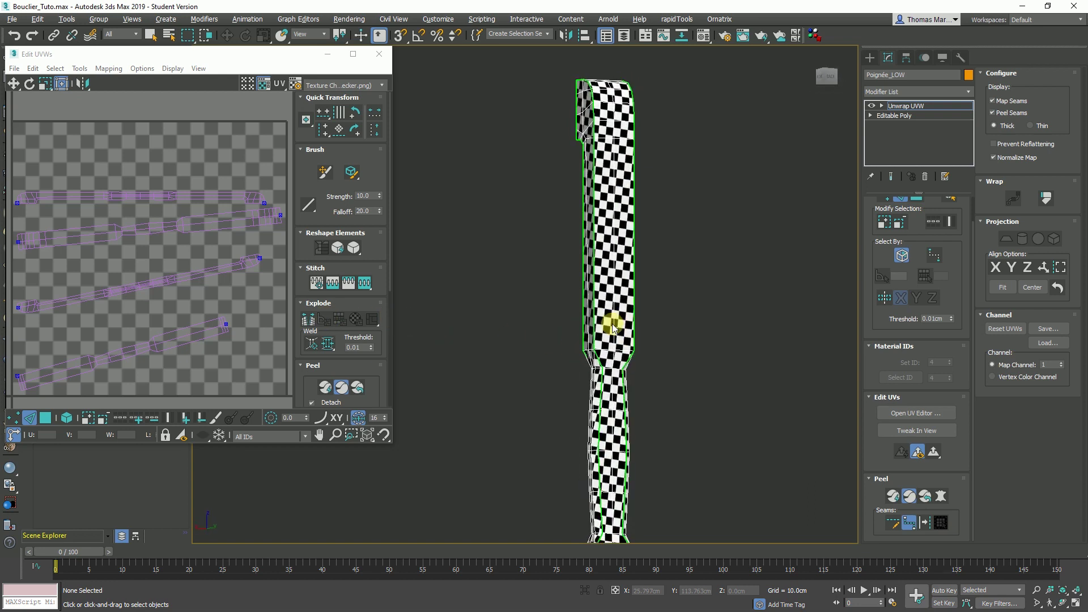
- Cut point-to-point seams across the handle where its upper wide section narrows into the grip
scroll(612, 328, up, 5)
middle_drag(544, 329, 648, 340)
click(554, 305)
click(527, 305)
click(590, 303)
scroll(614, 359, up, 6)
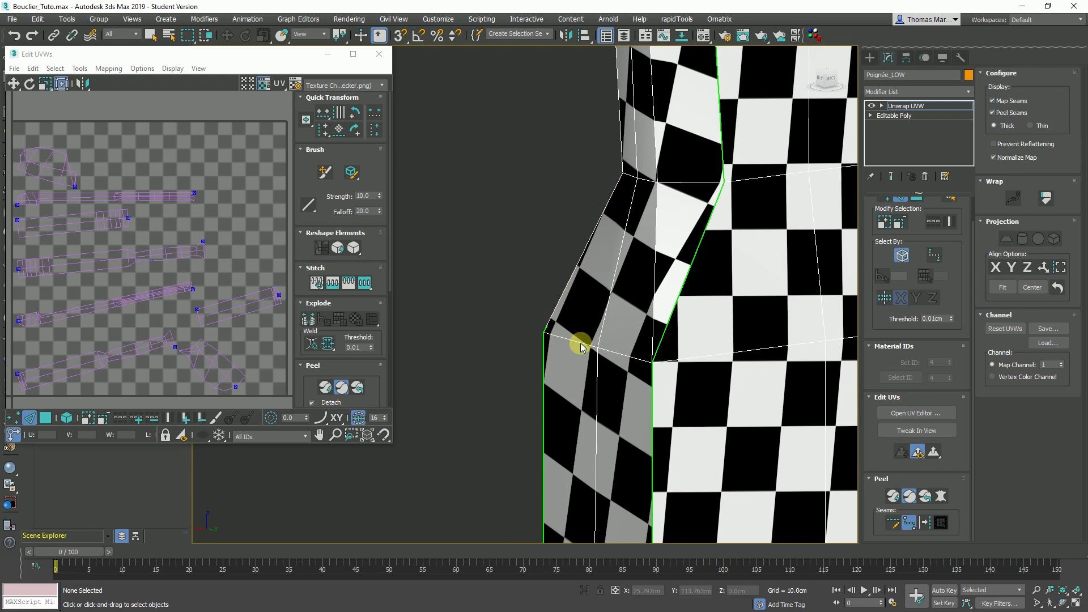
- Cut point-to-point seams across the handle where the grip widens into the lower section, and end point-to-point seam editing
scroll(576, 349, down, 5)
alt+middle_drag(722, 389, 652, 367)
click(702, 354)
click(649, 356)
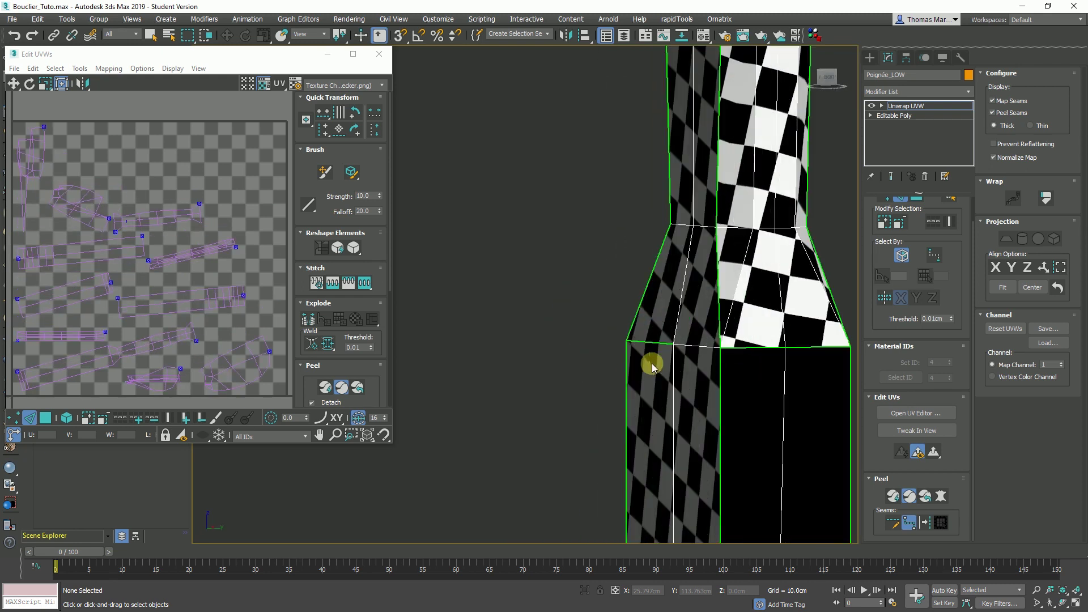
click(701, 347)
scroll(623, 312, down, 5)
alt+middle_drag(627, 286, 689, 370)
click(908, 523)
- Enlarge the UV editor window, leave Peel mode and switch the UV selection to polygon level
scroll(646, 440, up, 4)
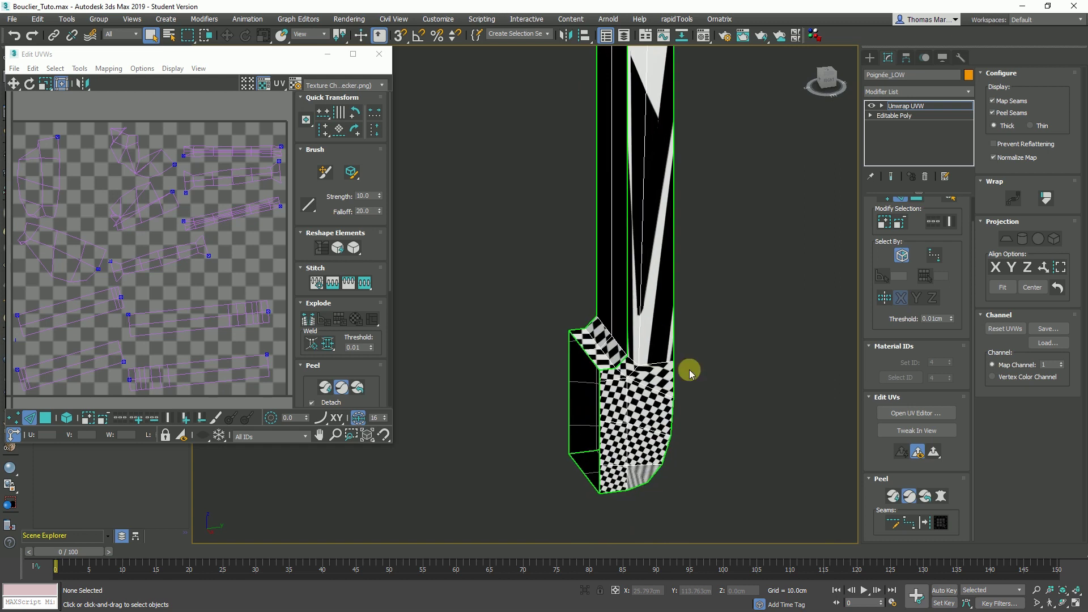
scroll(637, 346, down, 4)
middle_drag(640, 238, 622, 531)
scroll(598, 207, up, 6)
scroll(691, 271, down, 5)
alt+middle_drag(693, 441, 547, 323)
middle_drag(104, 236, 109, 255)
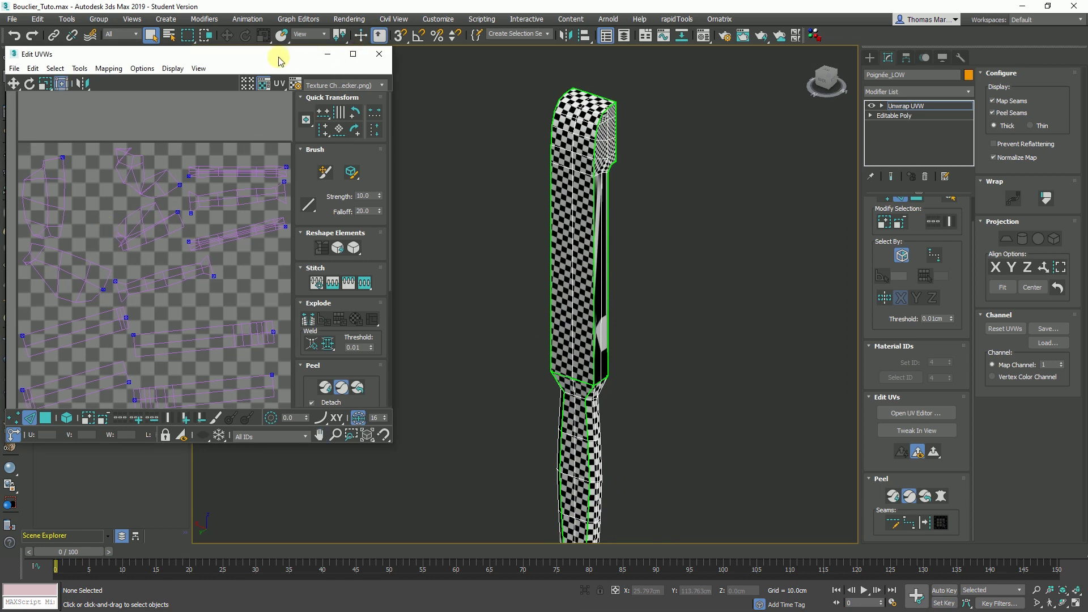
drag(278, 60, 285, 58)
drag(398, 443, 548, 545)
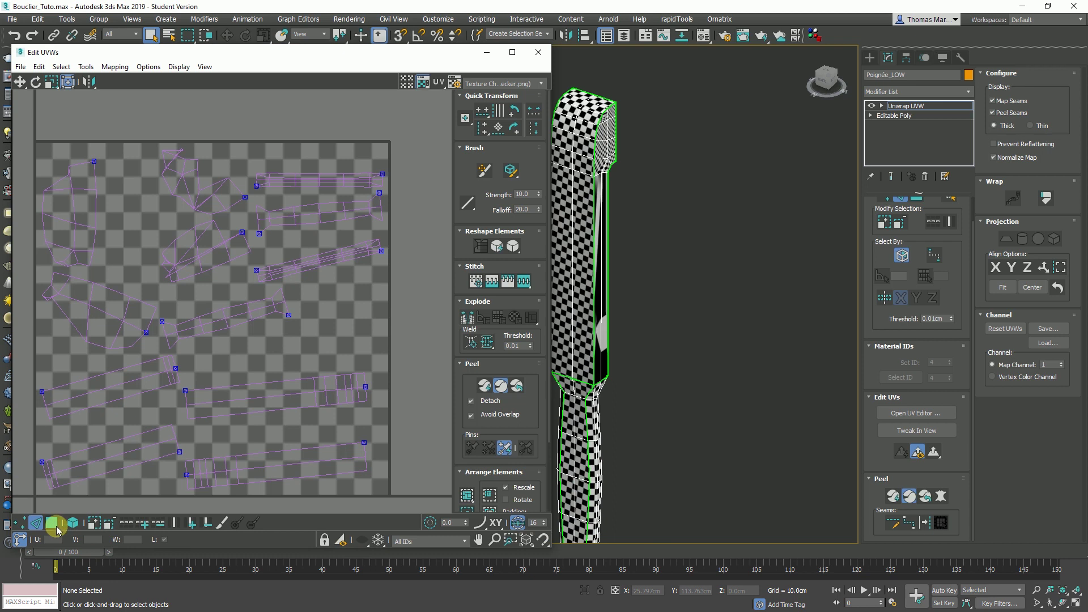
click(912, 495)
click(53, 520)
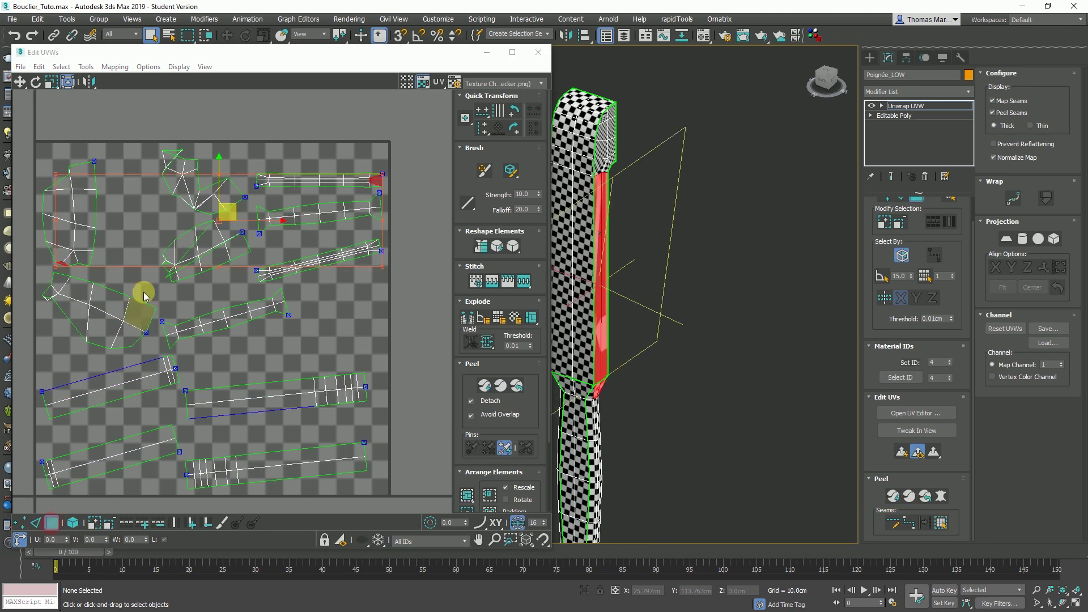
- Select the distorted bent side island of the handle and relax it by polygon angles with 100 iterations and amount 0.1
scroll(175, 183, up, 5)
click(123, 102)
middle_drag(108, 104, 103, 194)
drag(99, 194, 338, 359)
scroll(317, 346, down, 2)
middle_drag(297, 335, 252, 313)
middle_drag(655, 390, 663, 207)
scroll(662, 203, down, 3)
scroll(620, 344, up, 3)
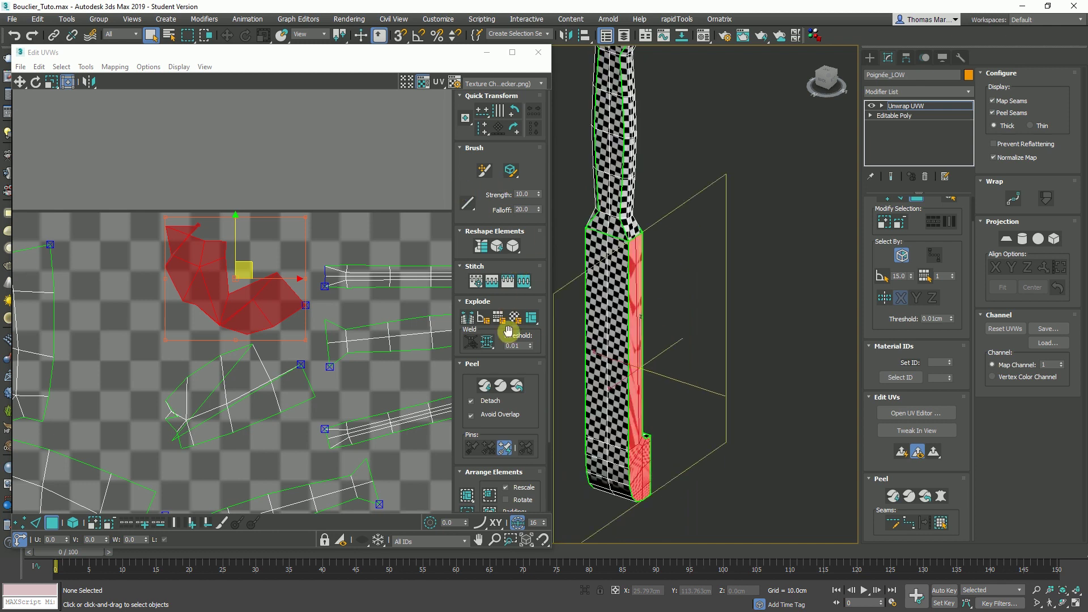
click(513, 247)
drag(569, 45, 736, 114)
click(796, 183)
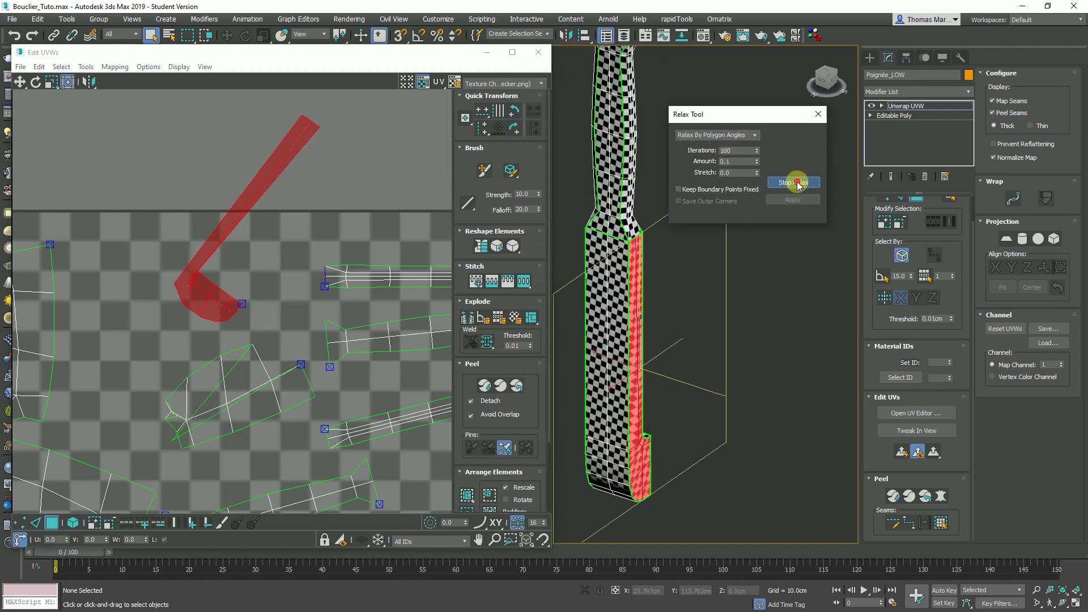
click(798, 184)
- Select all the handle's UV islands and relax them together by polygon angles
scroll(260, 267, down, 5)
drag(359, 393, 60, 146)
click(791, 190)
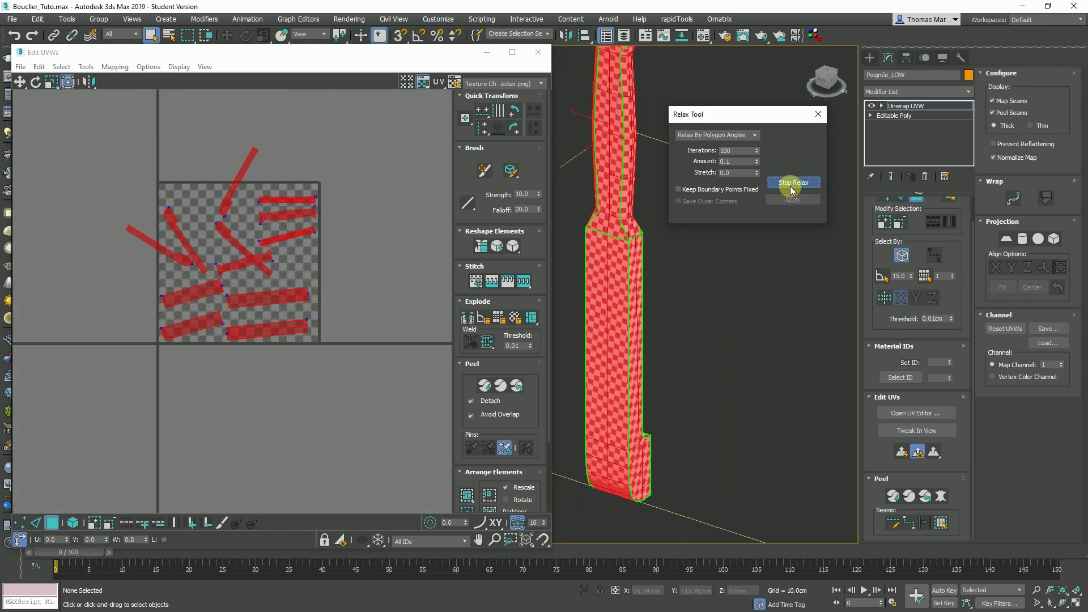
click(792, 184)
- Pack all the handle's islands with the Non-Convex method, 0.005 padding, and normalized and rescaled clusters
drag(473, 497, 468, 512)
scroll(381, 304, up, 2)
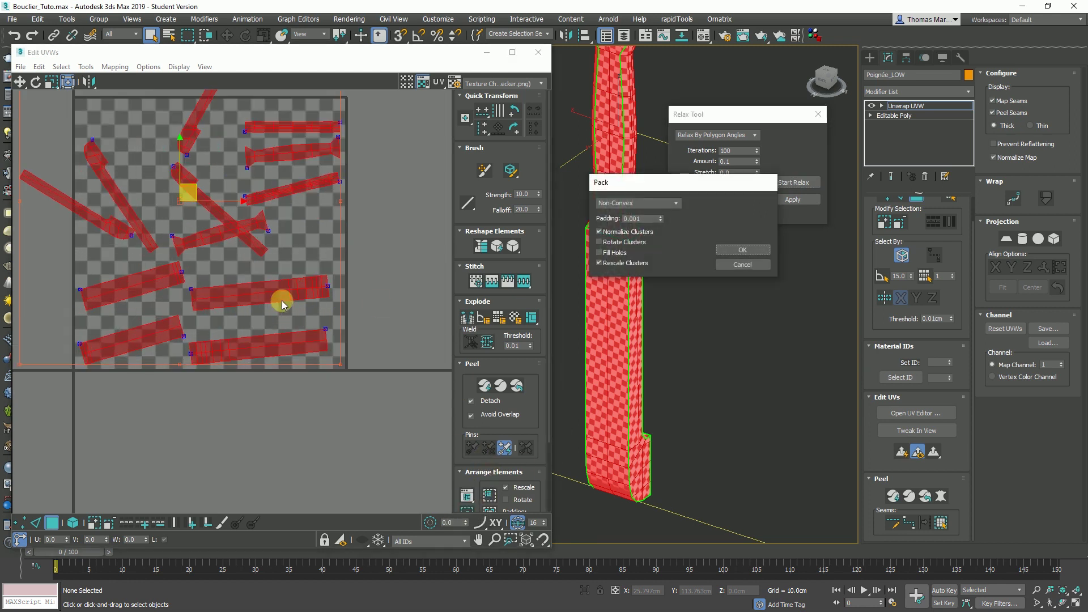
scroll(279, 301, up, 2)
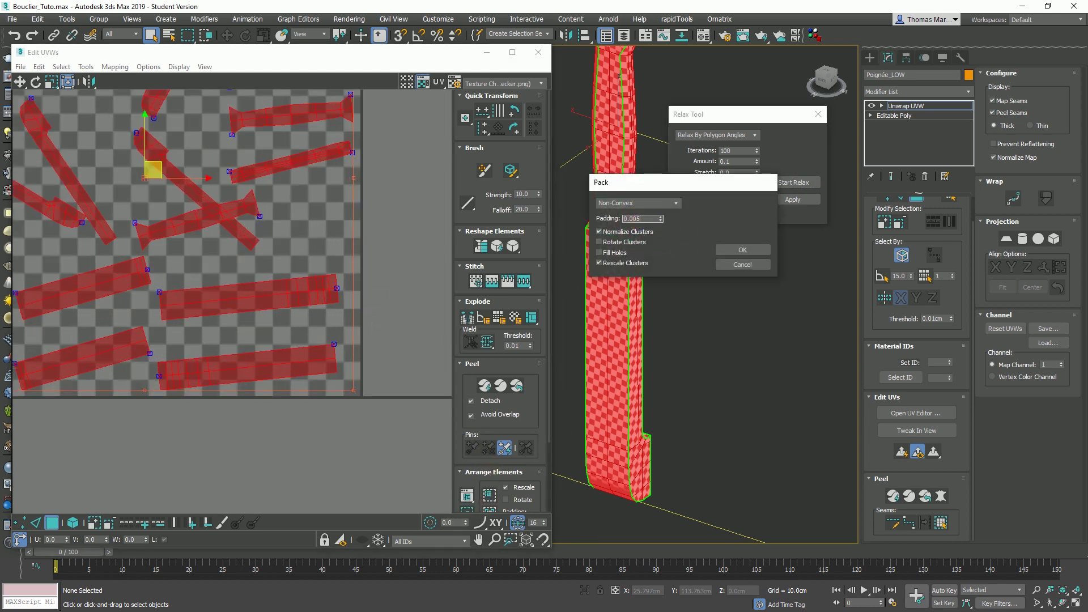
click(742, 250)
scroll(266, 265, down, 3)
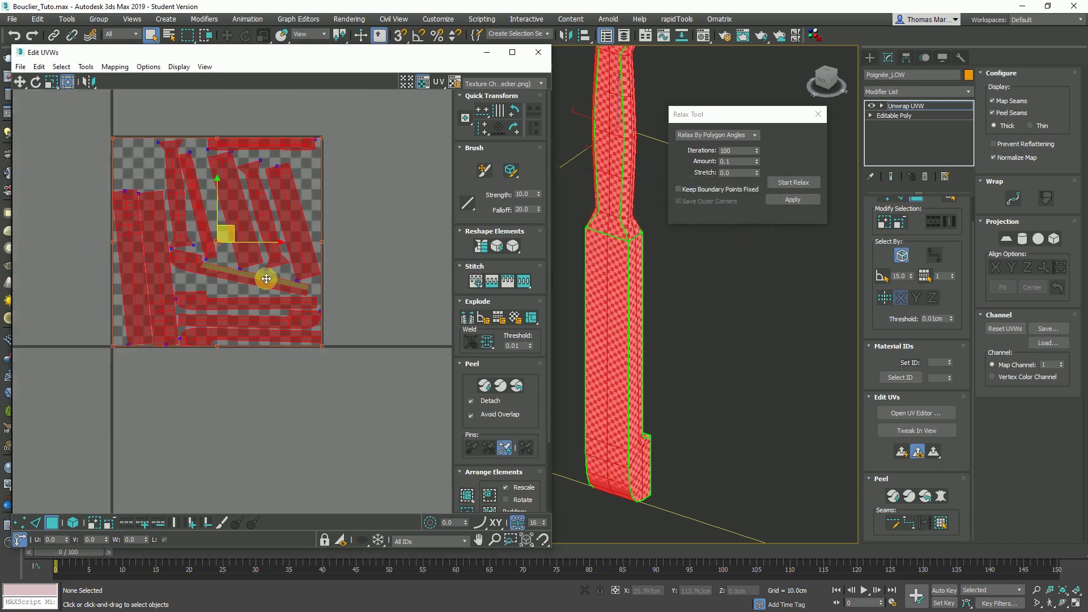
- Collapse the handle's Unwrap UVW modifier into the Editable Poly and leave isolation to show the whole shield
right_click(909, 105)
click(964, 208)
key(alt+q)
alt+middle_drag(558, 315, 486, 274)
scroll(307, 268, up, 3)
alt+middle_drag(306, 268, 712, 51)
- Turn the second material slot into a Multi/Sub-Object material named Bouclier LOW, with its first sub-material entry named Bois
key(m)
drag(308, 22, 228, 16)
click(186, 57)
click(298, 187)
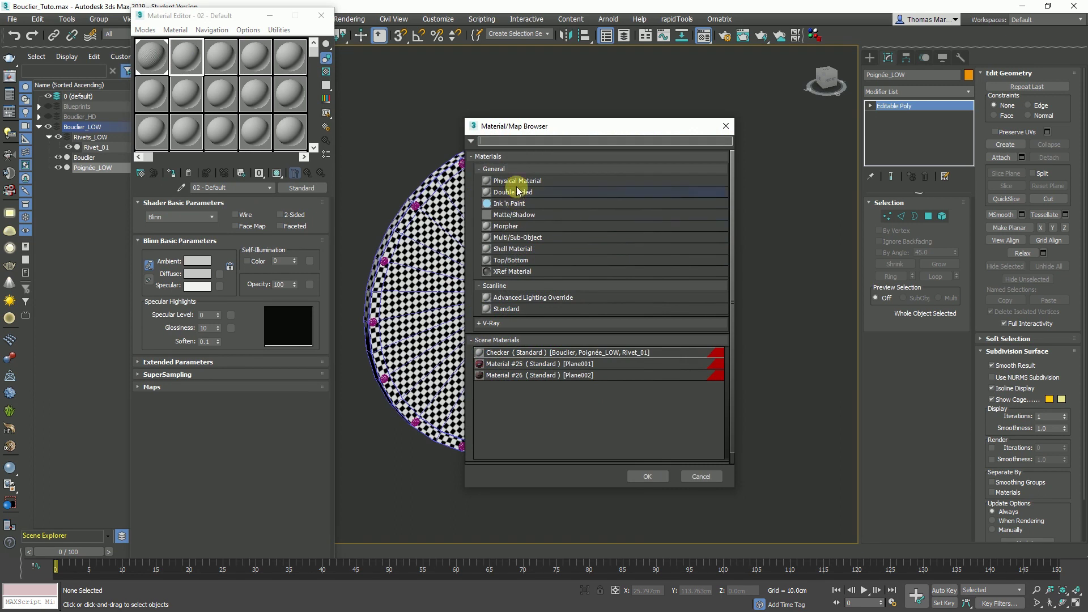
click(516, 237)
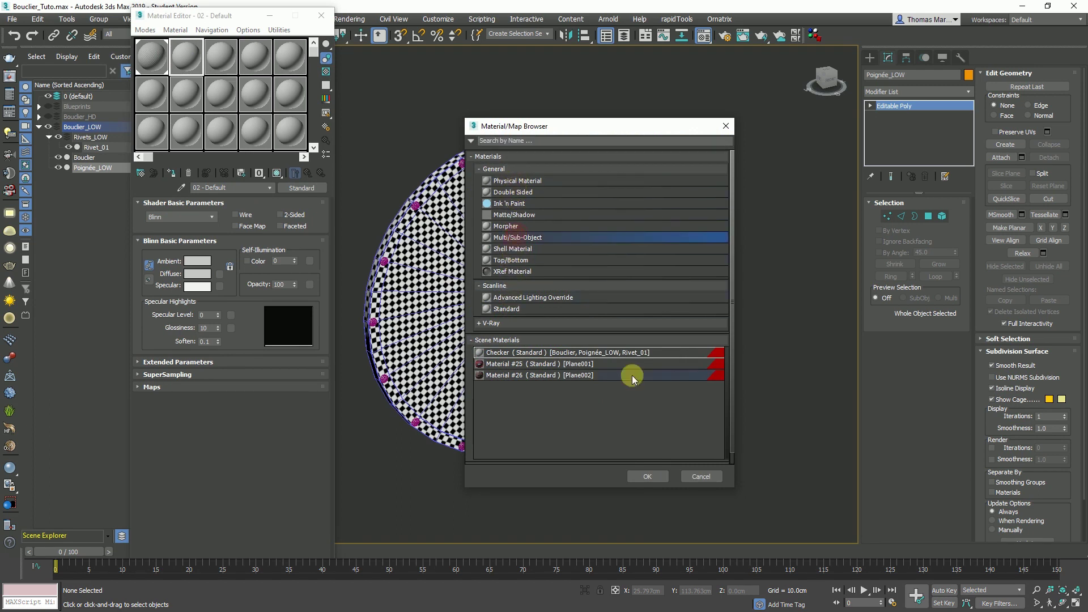
click(646, 475)
click(205, 335)
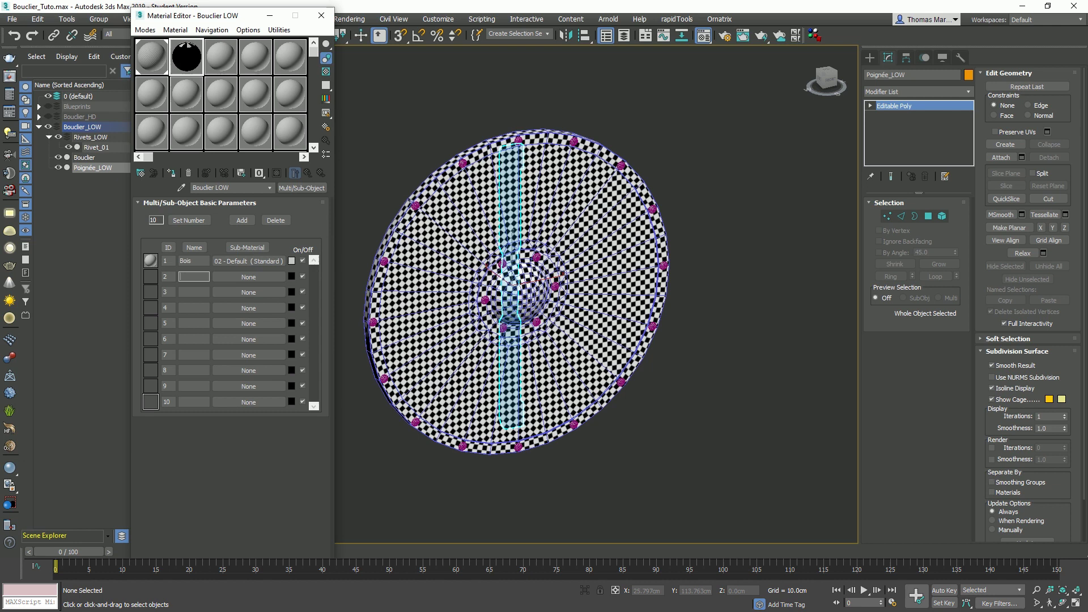
- Copy the first sub-material to ID 2, name that entry Metal and delete the unused entries so only two remain
drag(229, 256, 249, 276)
click(207, 342)
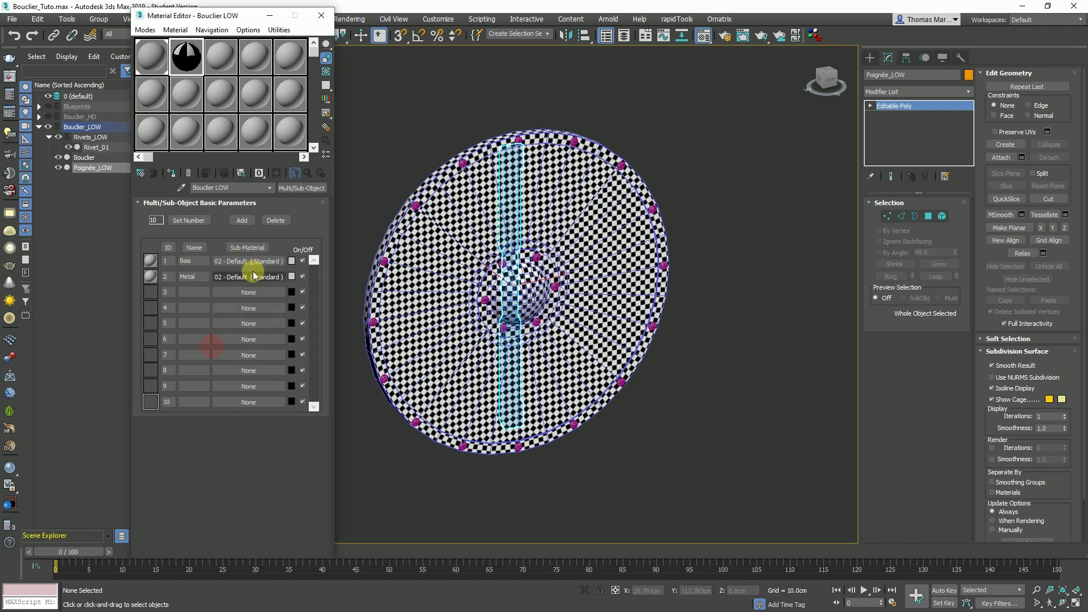
click(275, 220)
click(274, 220)
click(274, 220)
click(275, 220)
click(274, 220)
click(274, 220)
click(274, 220)
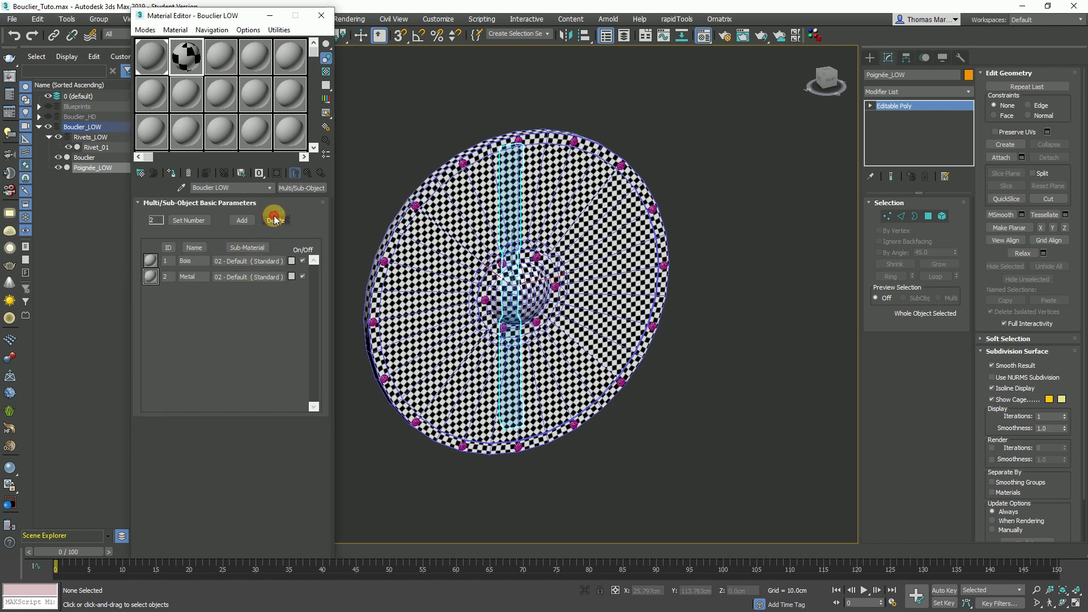
- Rename the two standard sub-materials themselves Bois and Metal
click(231, 260)
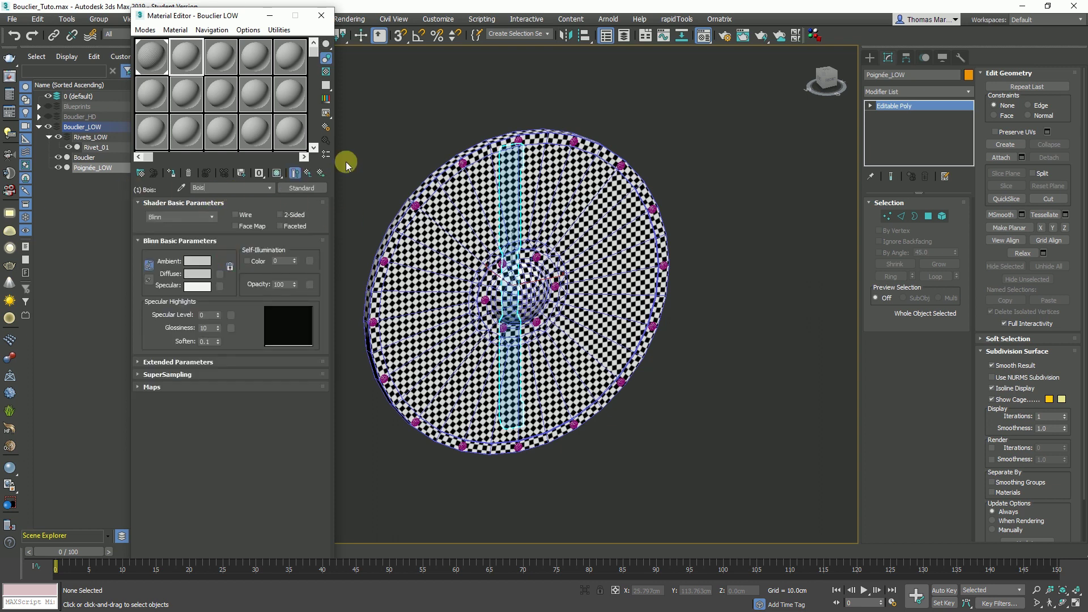
click(321, 172)
click(320, 173)
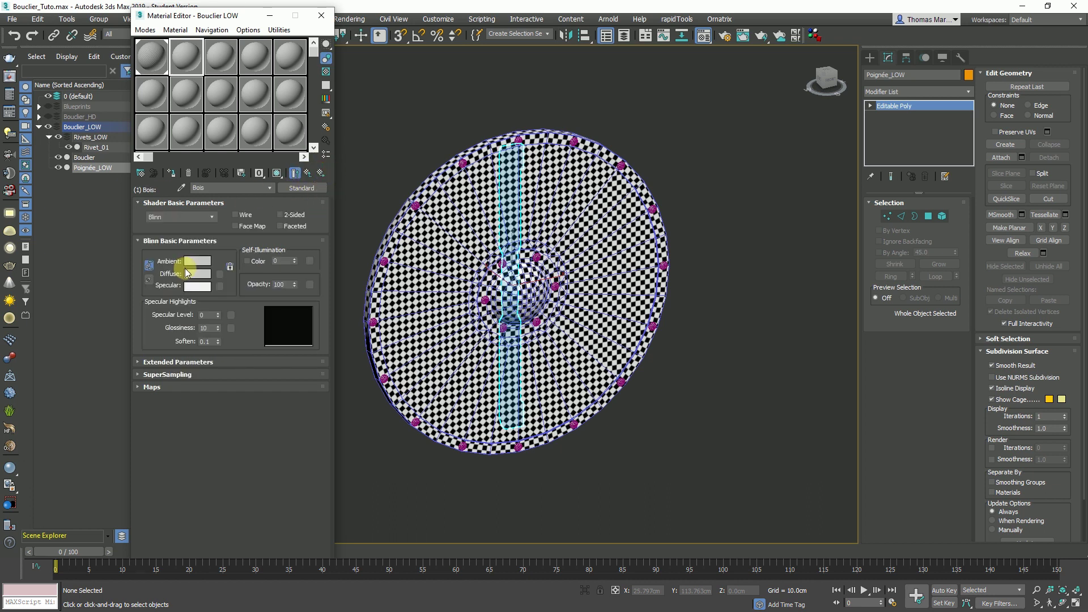
- Set the diffuse colour of the Bois sub-material to a dark reddish brown
click(197, 273)
drag(335, 124, 335, 75)
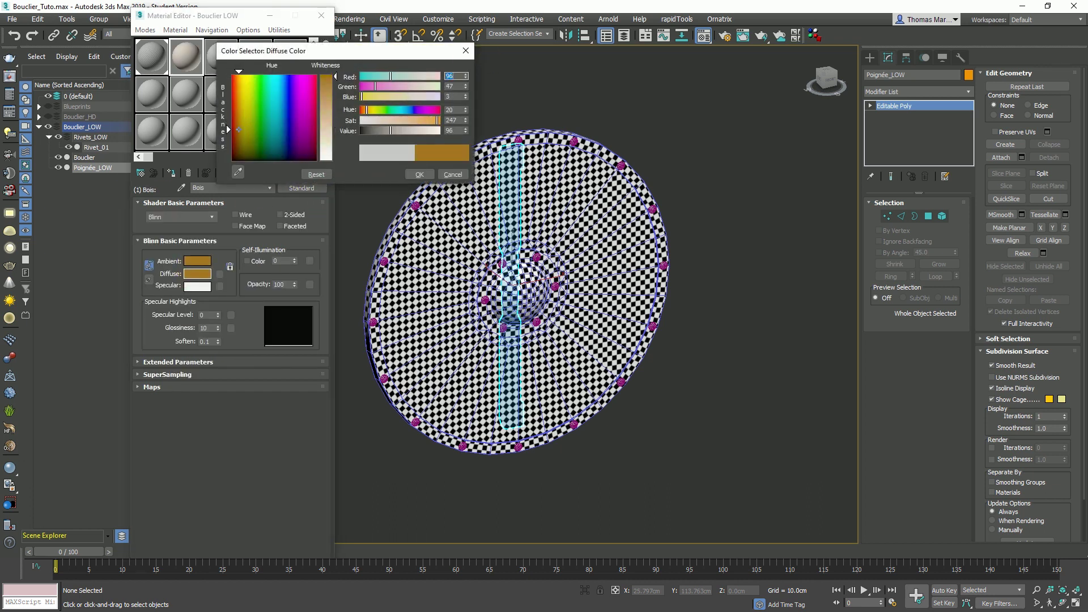
drag(419, 130, 367, 130)
drag(240, 122, 237, 150)
drag(368, 131, 425, 117)
click(420, 174)
- Select the shield, rivets and handle and assign the Bouclier LOW material to them
middle_drag(449, 308, 476, 312)
drag(580, 384, 354, 86)
alt+middle_drag(510, 219, 536, 256)
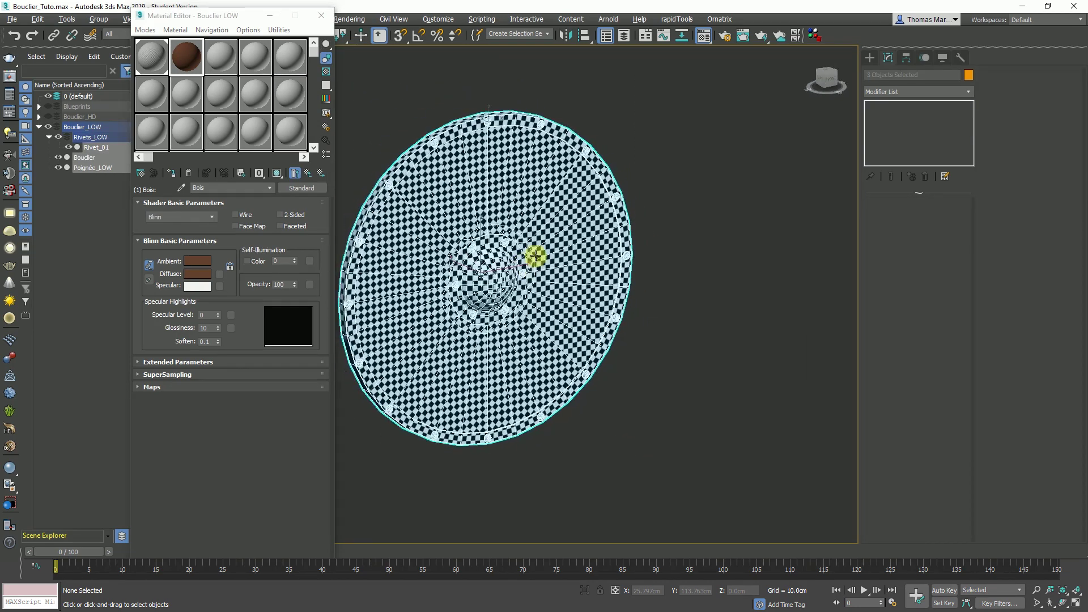
click(308, 173)
click(177, 174)
mouse_move(396, 250)
alt+middle_down()
mouse_move(558, 252)
mouse_move(539, 253)
mouse_move(661, 291)
alt+middle_up()
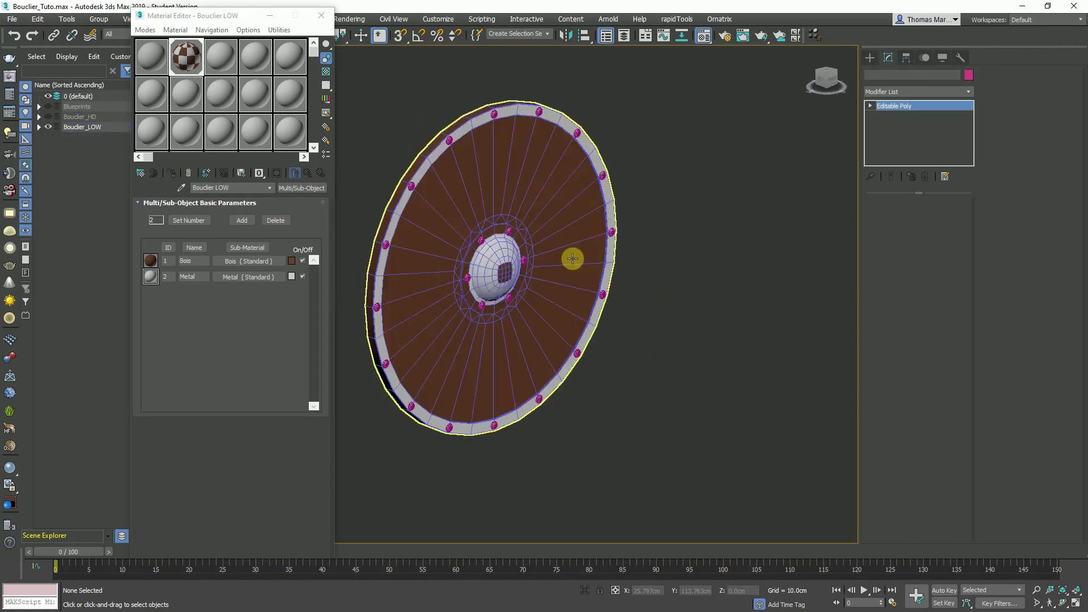
- Select the shield's wooden faces by angle and set their Bois material ID, then give the inverted selection the Metal ID
click(928, 216)
click(880, 253)
click(578, 216)
alt+middle_drag(578, 216, 458, 294)
click(1064, 365)
alt+middle_drag(645, 323, 687, 298)
key(ctrl+i)
click(1064, 367)
click(927, 217)
- Set the material ID of all the rivets' polygons to the Metal sub-material
scroll(517, 199, up, 8)
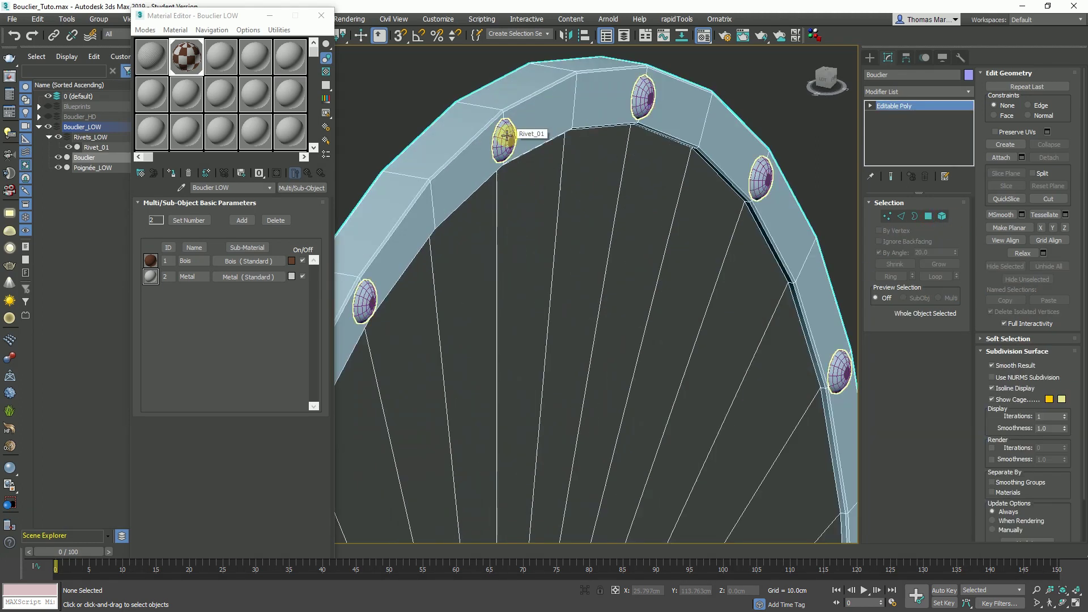
click(506, 136)
scroll(506, 136, down, 5)
click(928, 216)
alt+middle_drag(728, 306, 787, 334)
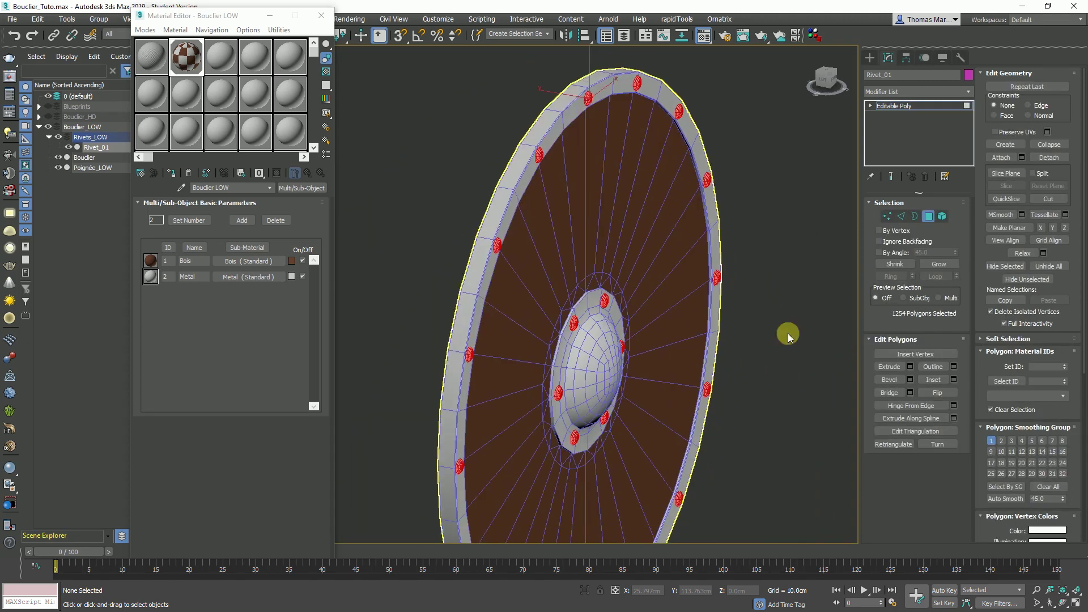
click(1064, 368)
click(928, 216)
- Set the material ID of all the handle's polygons to 1 for the Bois sub-material
alt+middle_drag(623, 271, 556, 274)
click(556, 274)
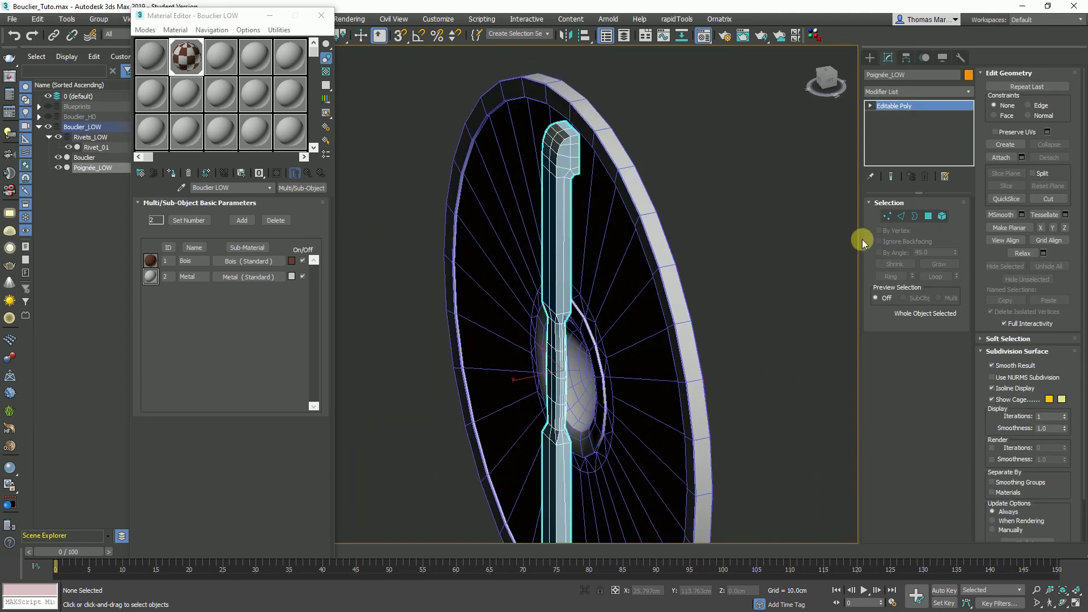
click(929, 216)
click(1063, 369)
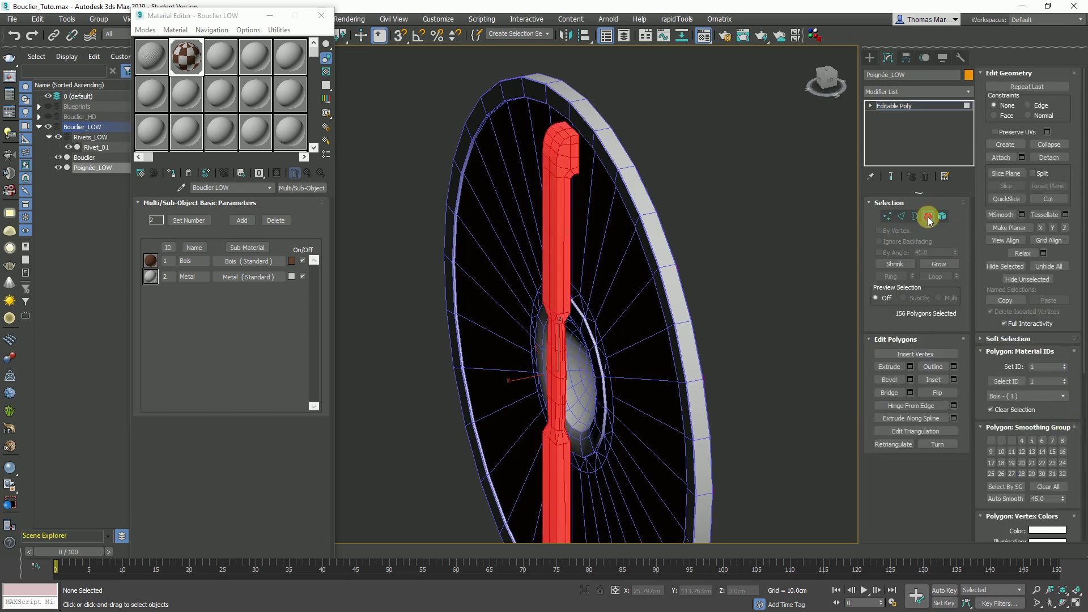
click(928, 216)
- Attach the rivets and the handle to the shield and rename the merged object Bouclier_LOW
alt+middle_drag(623, 272, 585, 286)
scroll(646, 240, down, 5)
scroll(615, 229, up, 4)
alt+middle_drag(615, 230, 747, 233)
click(685, 233)
click(735, 233)
click(610, 239)
right_click(630, 240)
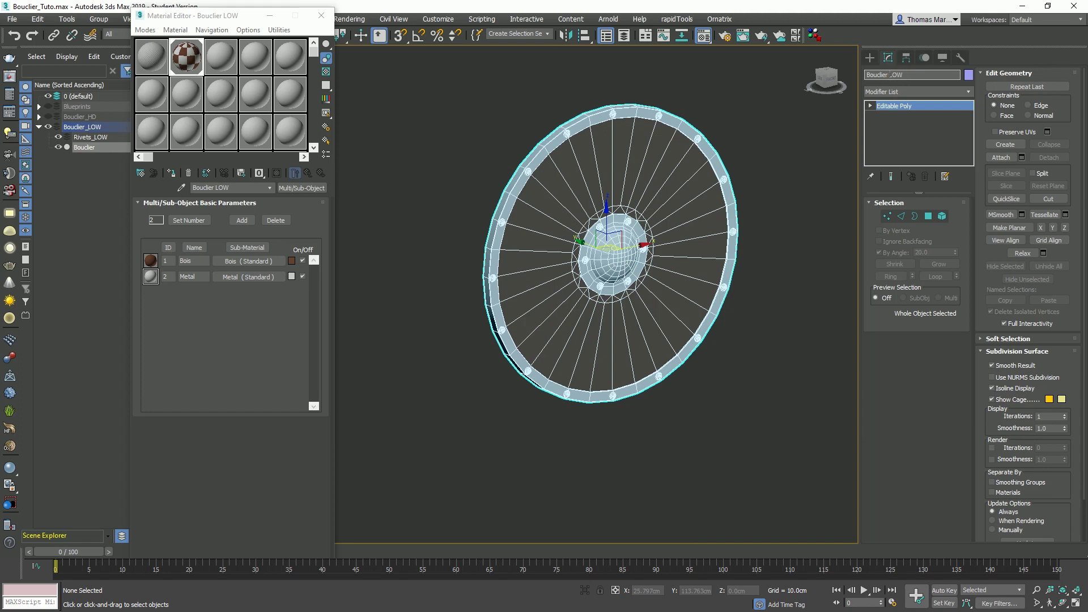
alt+middle_drag(659, 316, 662, 374)
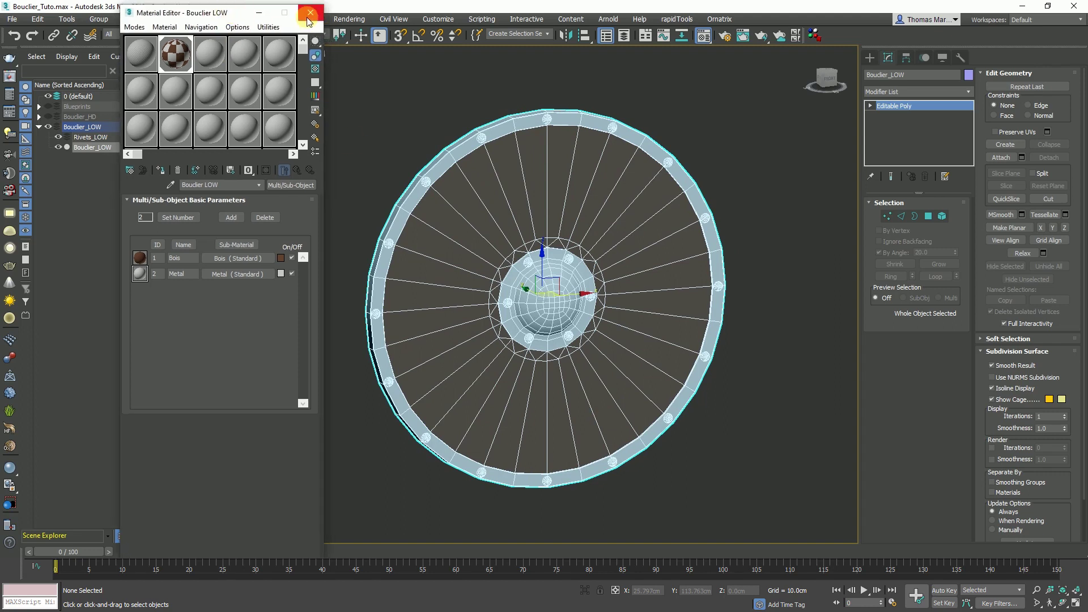
- Close the Material Editor and open the Game Exporter for the merged shield
click(321, 15)
mouse_move(539, 292)
alt+middle_down()
mouse_move(587, 291)
mouse_move(556, 291)
alt+middle_up()
click(23, 21)
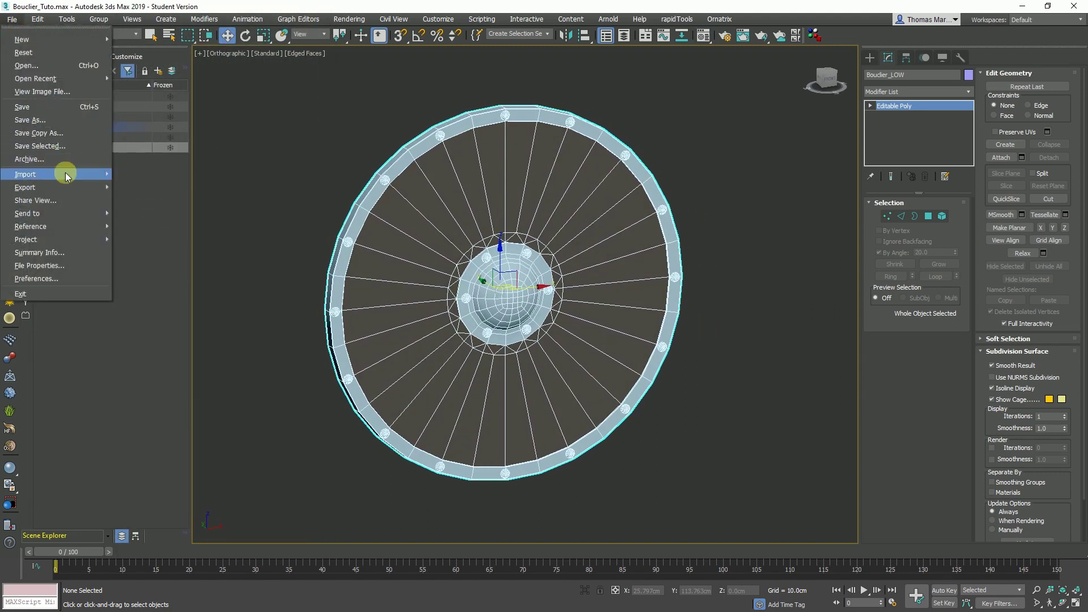
mouse_move(41, 187)
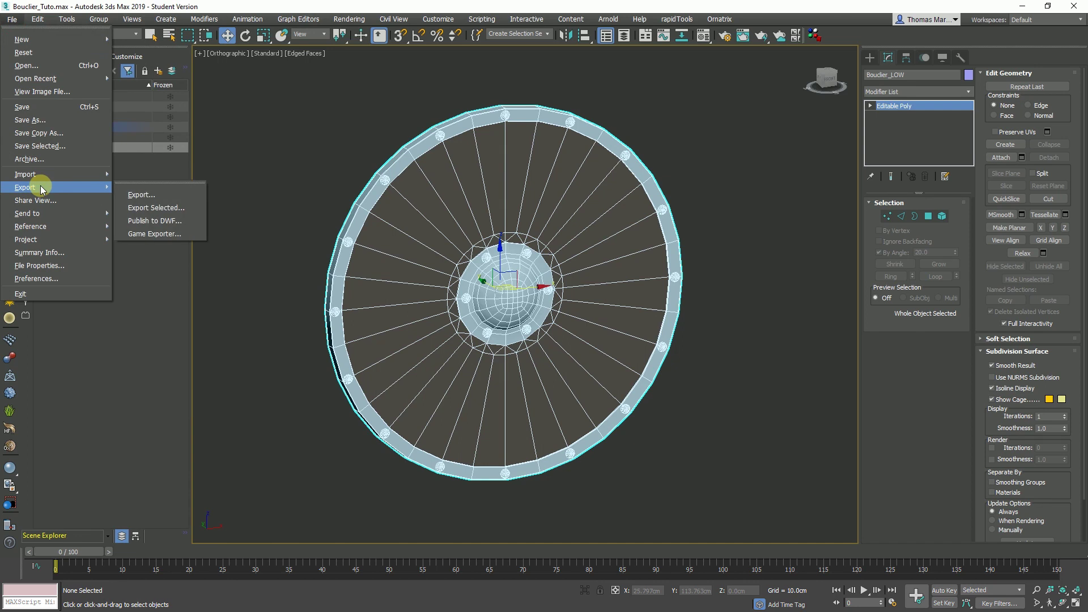
click(156, 232)
drag(580, 120, 250, 110)
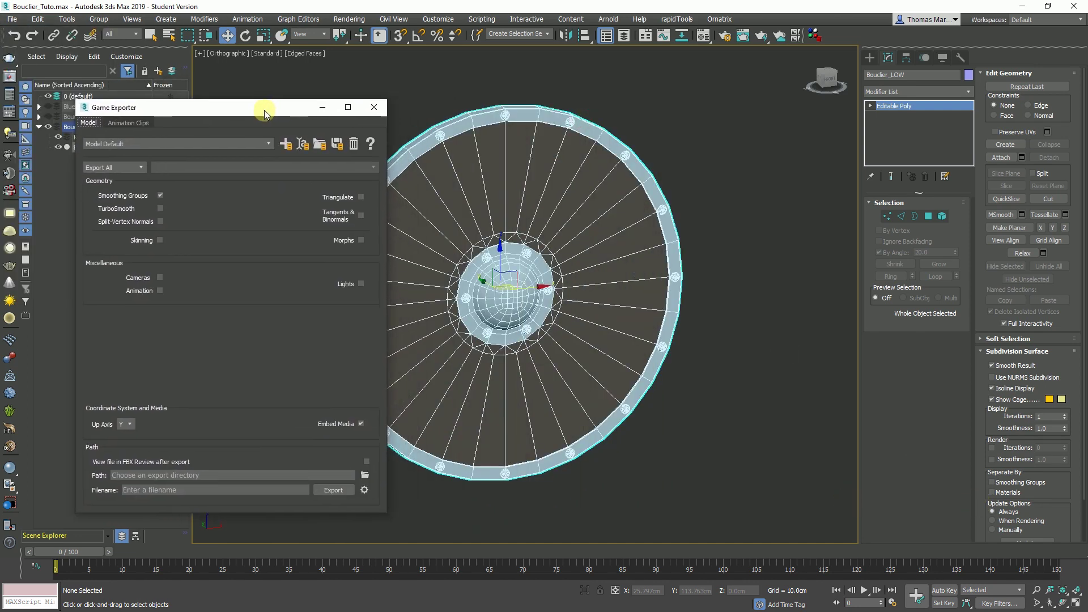
- Reset the XForm of Bouclier_LOW and collapse the resulting modifier into its Editable Poly
click(960, 57)
click(911, 197)
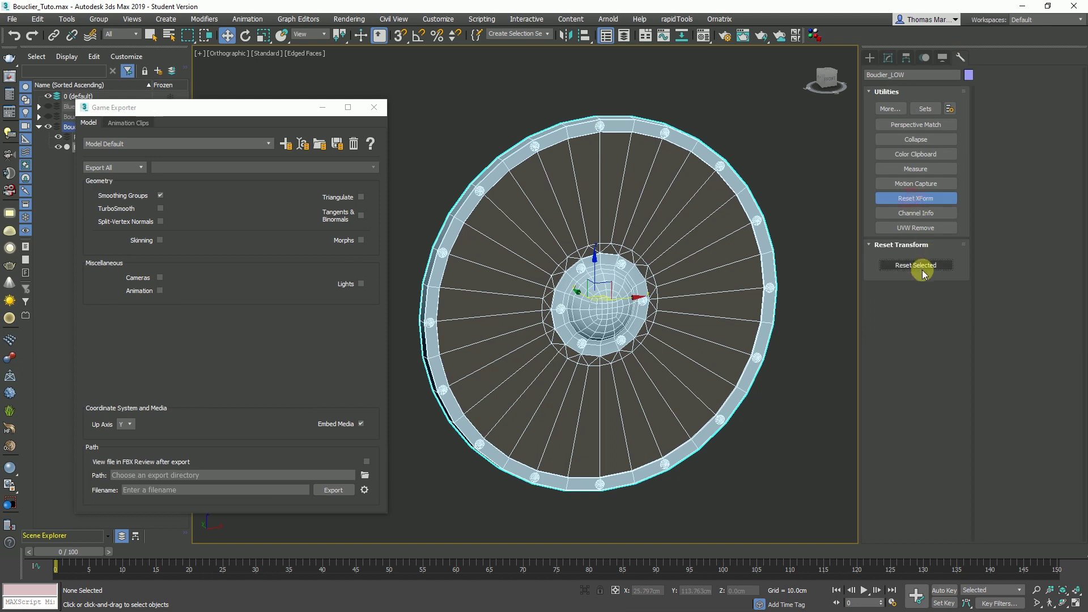
click(917, 265)
click(917, 195)
click(888, 57)
right_click(647, 206)
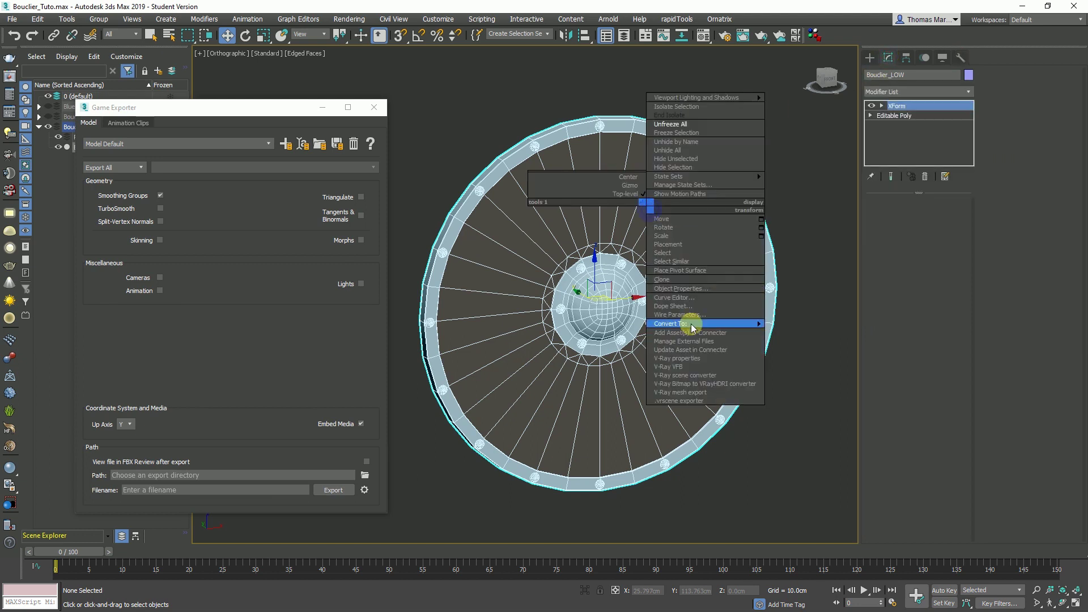
mouse_move(703, 323)
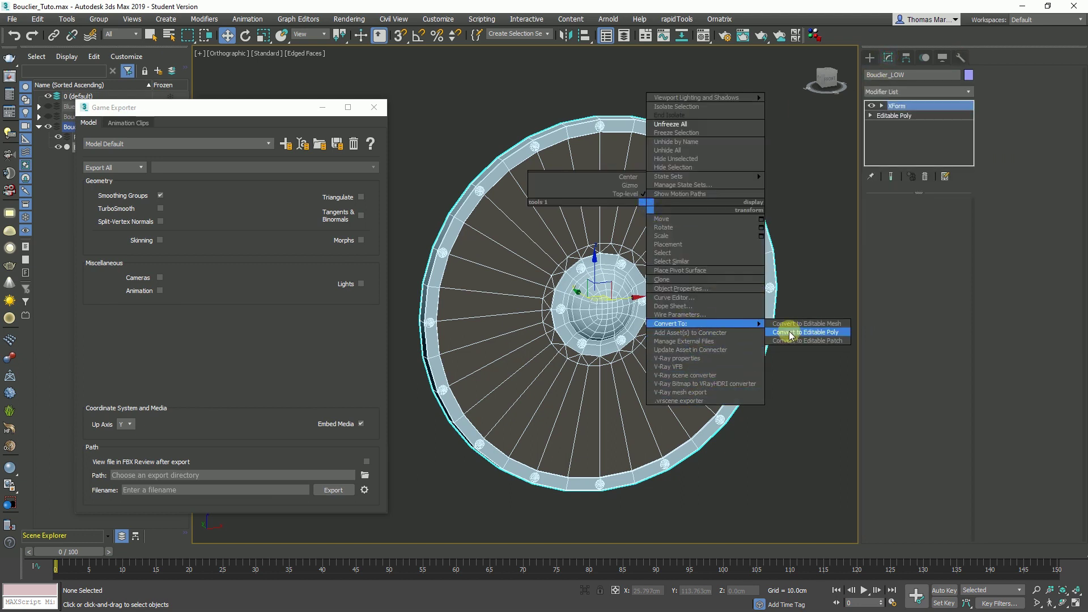
right_click(900, 107)
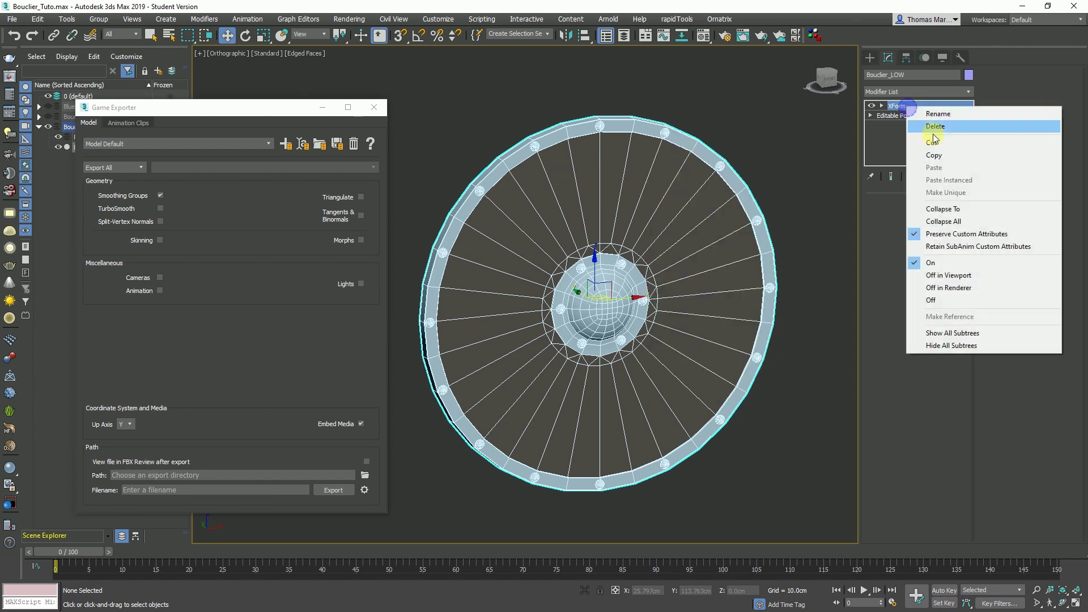
click(941, 209)
middle_drag(596, 349, 604, 353)
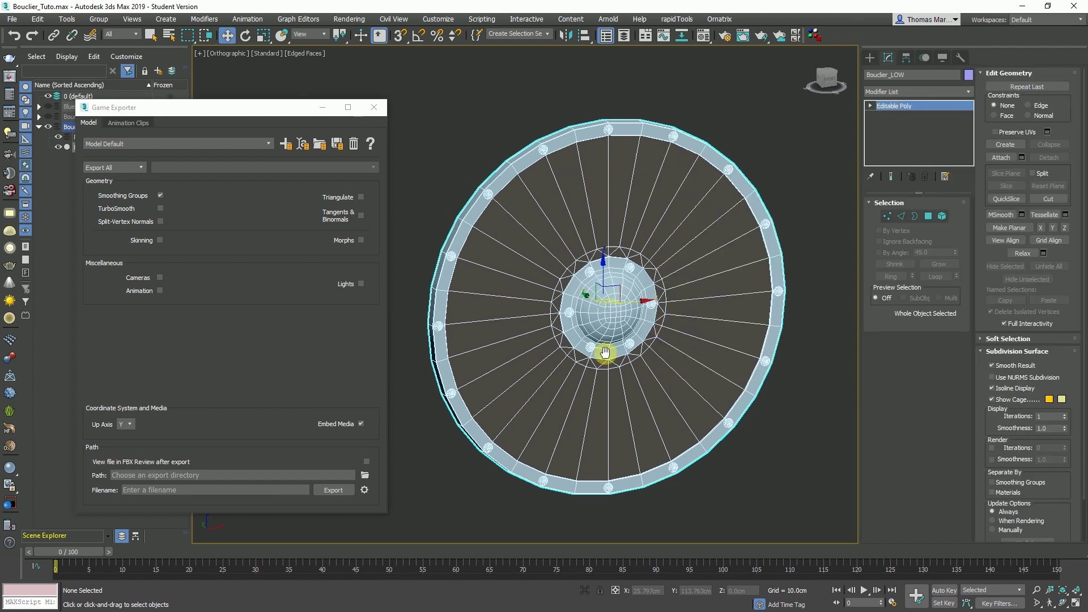
- Export only the selection to W:\ATOWM\Youtube\TUTO_Bouclier\WORK with the filename Bouclier_LOW
drag(203, 121, 256, 110)
click(170, 156)
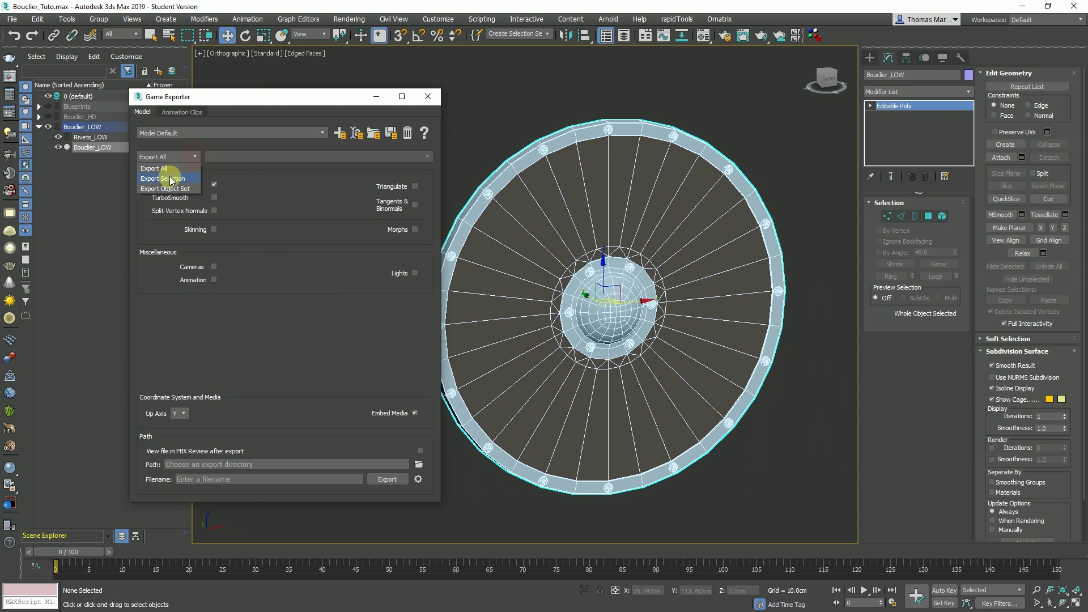
click(170, 180)
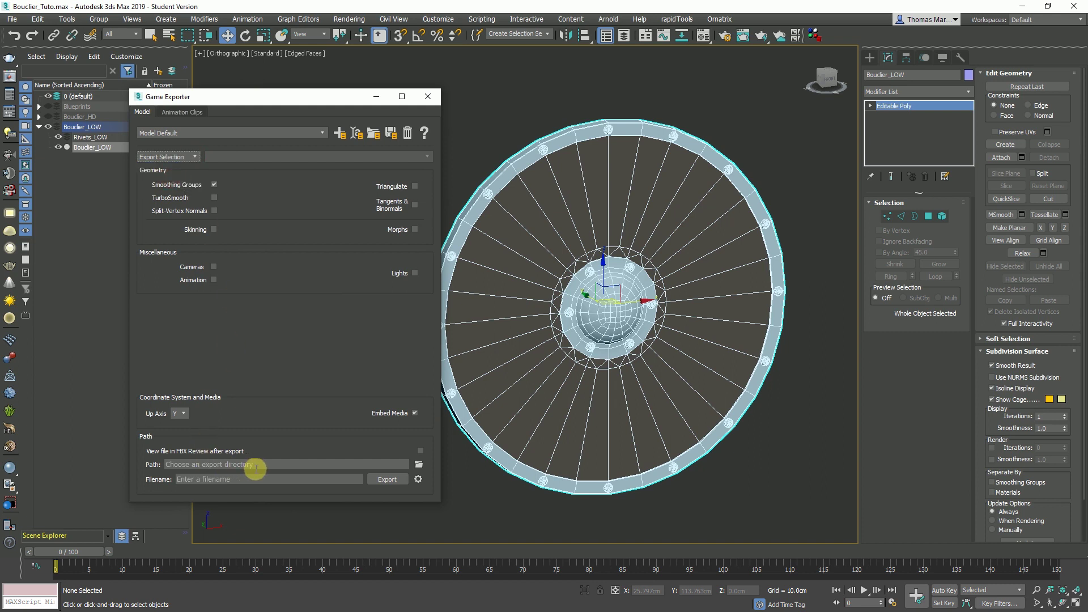
click(301, 460)
text(W:\ATOWM\Youtube\TUTO_Bouclier\WORK)
click(232, 479)
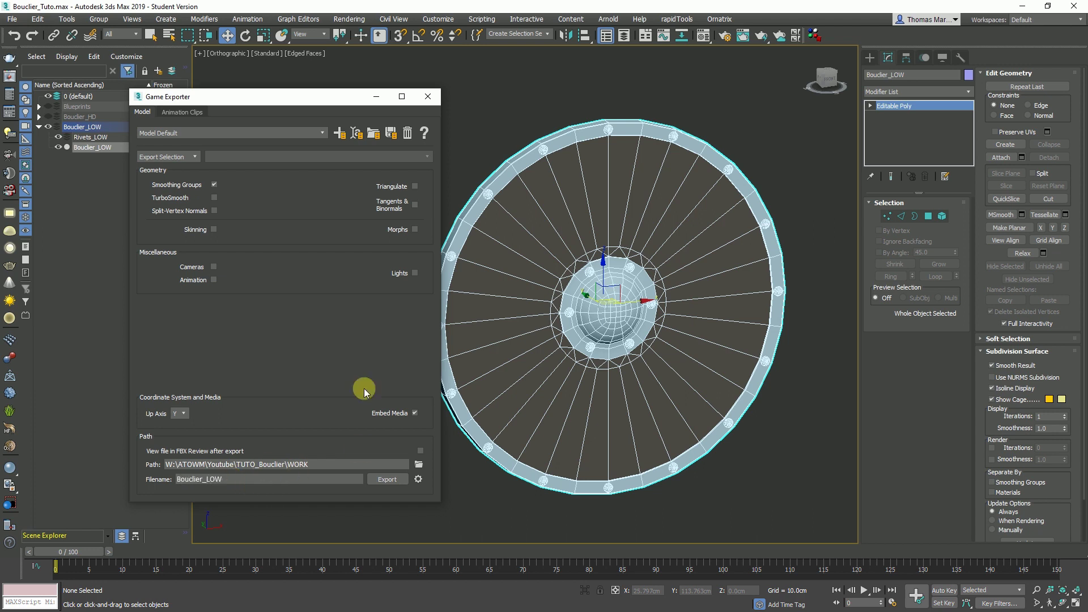
click(387, 479)
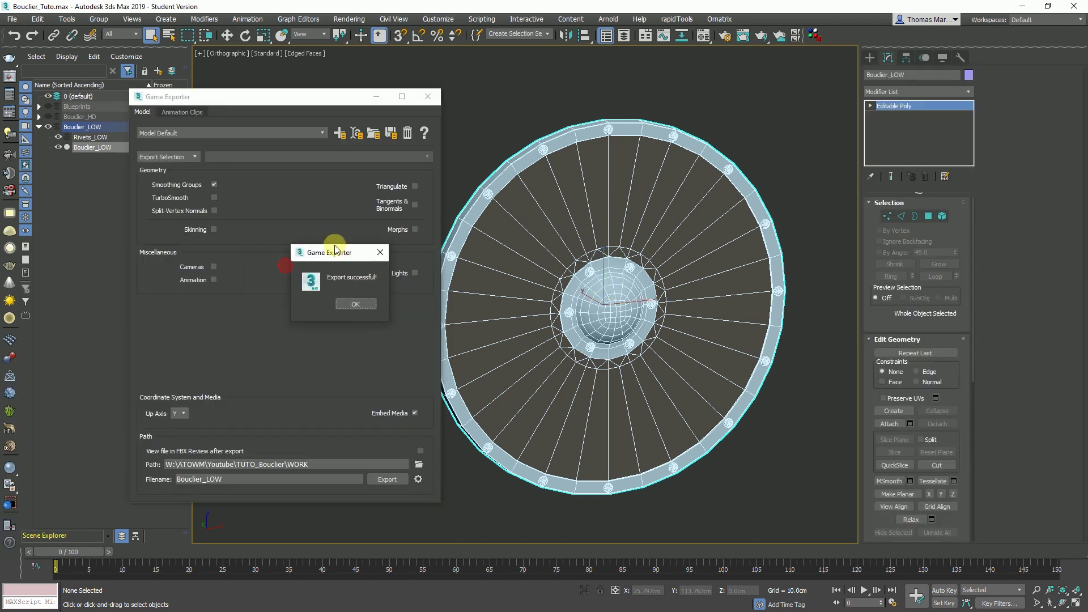
click(319, 309)
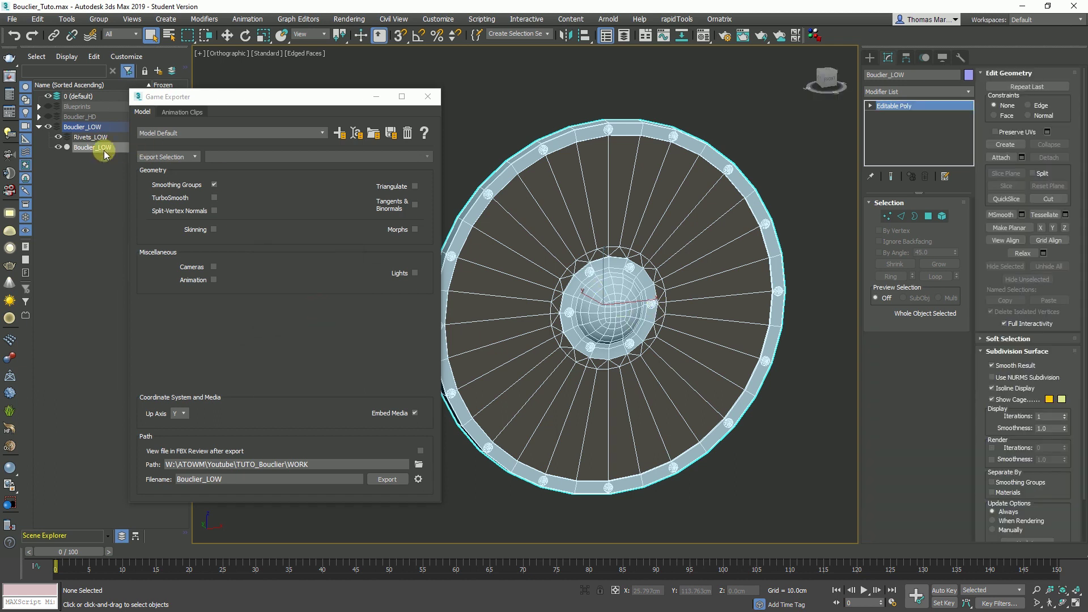
- Hide the Bouclier_LOW layer, then show the Bouclier_HD layer and expand it
drag(175, 96, 245, 93)
click(48, 125)
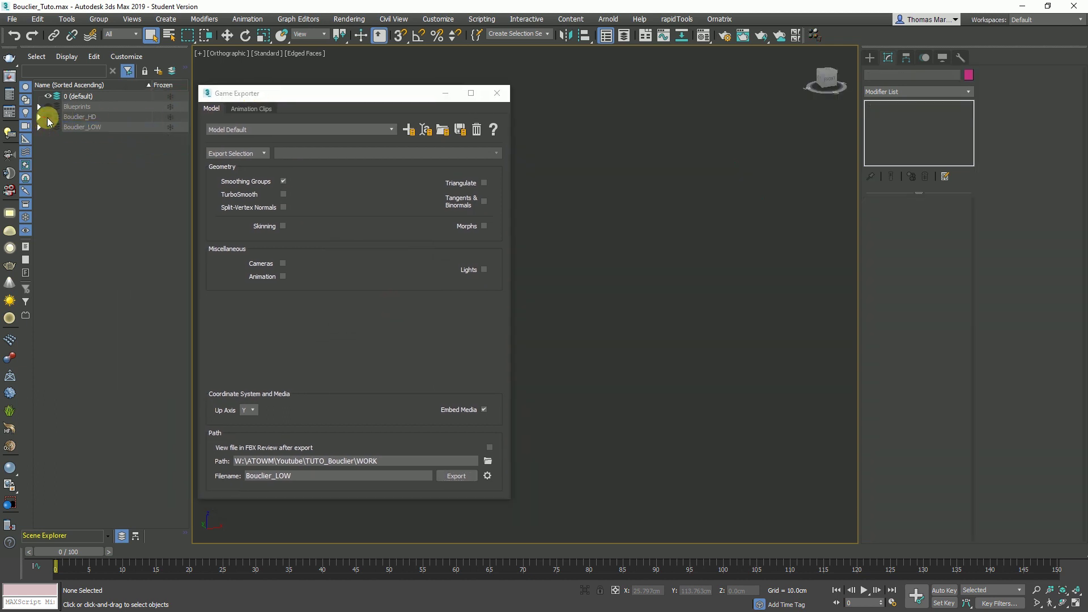
click(47, 118)
click(83, 117)
middle_drag(606, 295, 637, 289)
drag(335, 94, 374, 128)
- Examine the high-poly shield's separate planks from Planche_06 to Planche_01 and the rivets around the boss
click(626, 170)
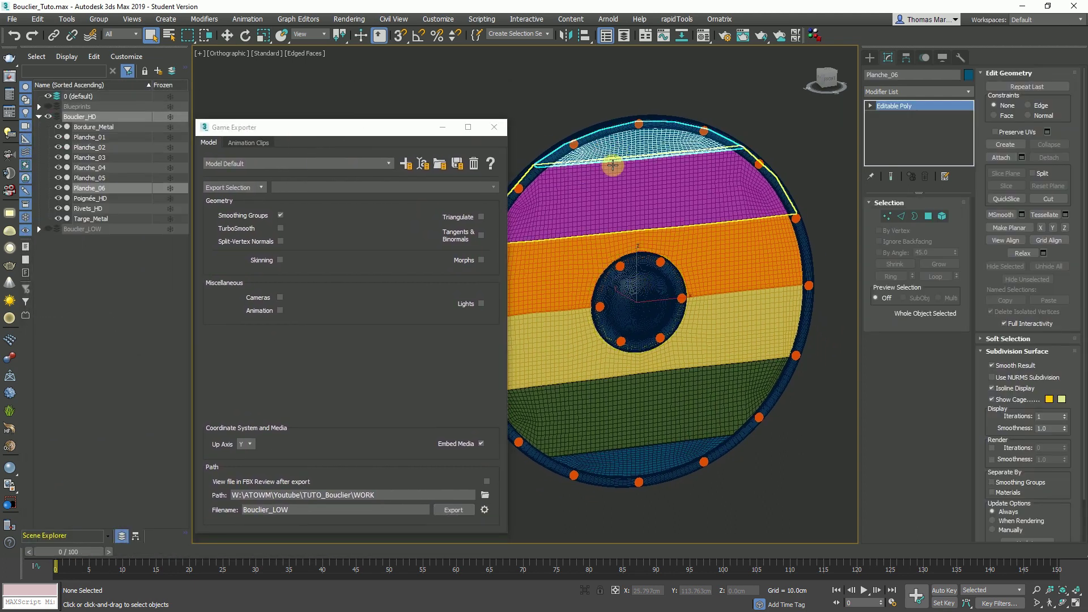
click(651, 213)
click(688, 265)
click(702, 332)
click(690, 393)
click(664, 451)
scroll(656, 354, up, 7)
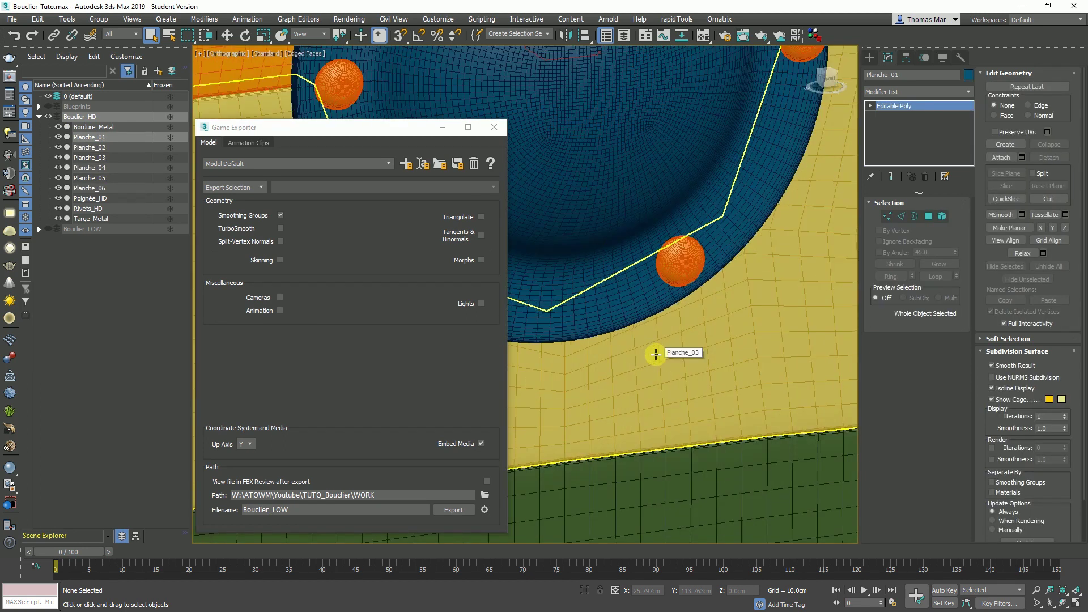
scroll(656, 354, down, 10)
middle_drag(639, 259, 652, 278)
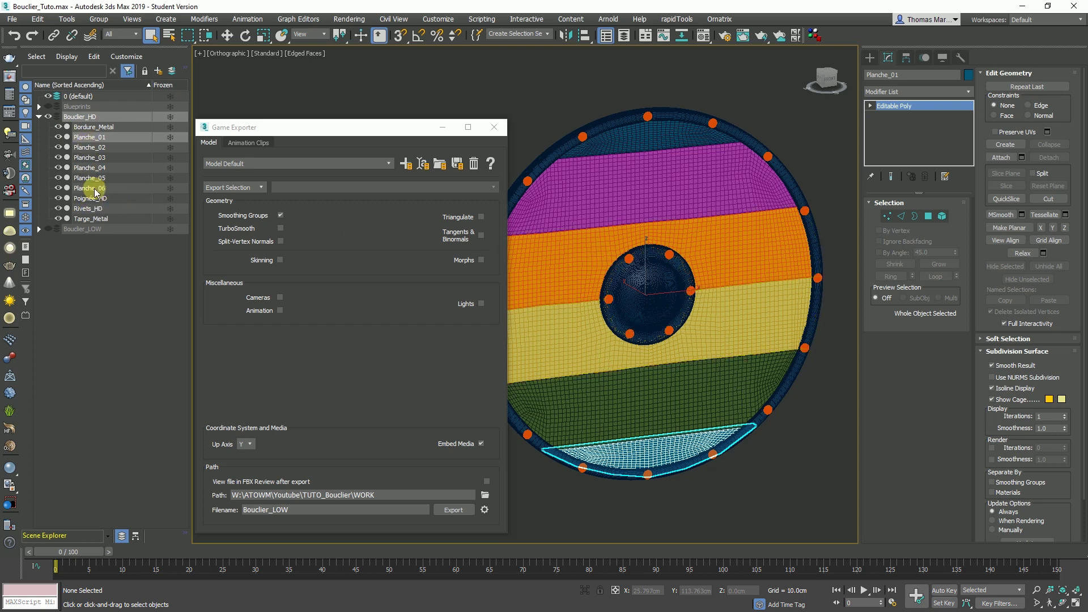
- Select the metal border Bordure_Metal and name an unused standard material in the Material Editor B-HD_Bordure
click(703, 37)
drag(186, 19, 260, 17)
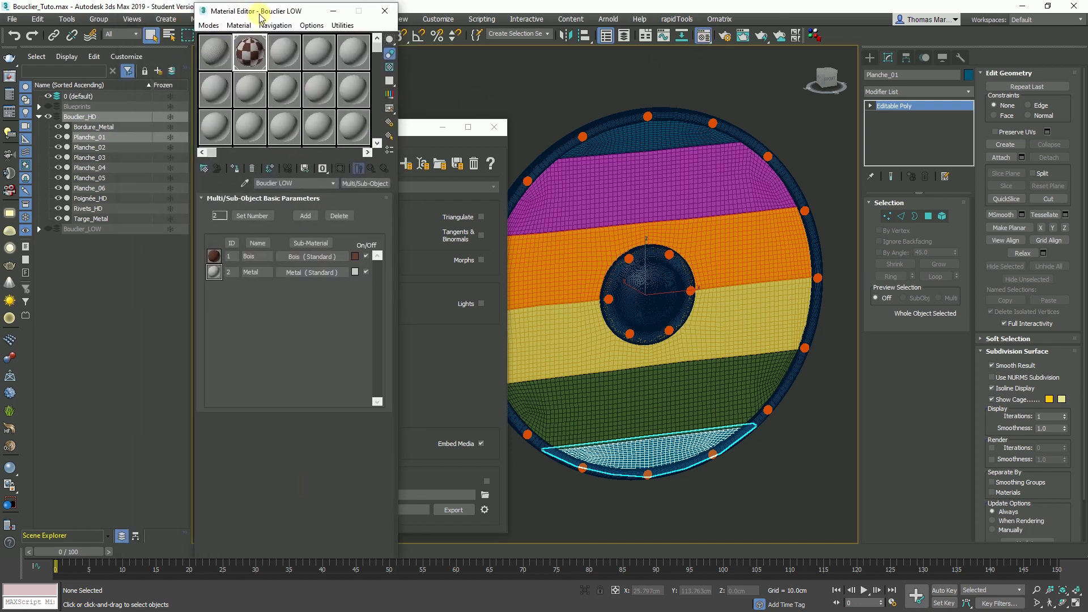
click(284, 54)
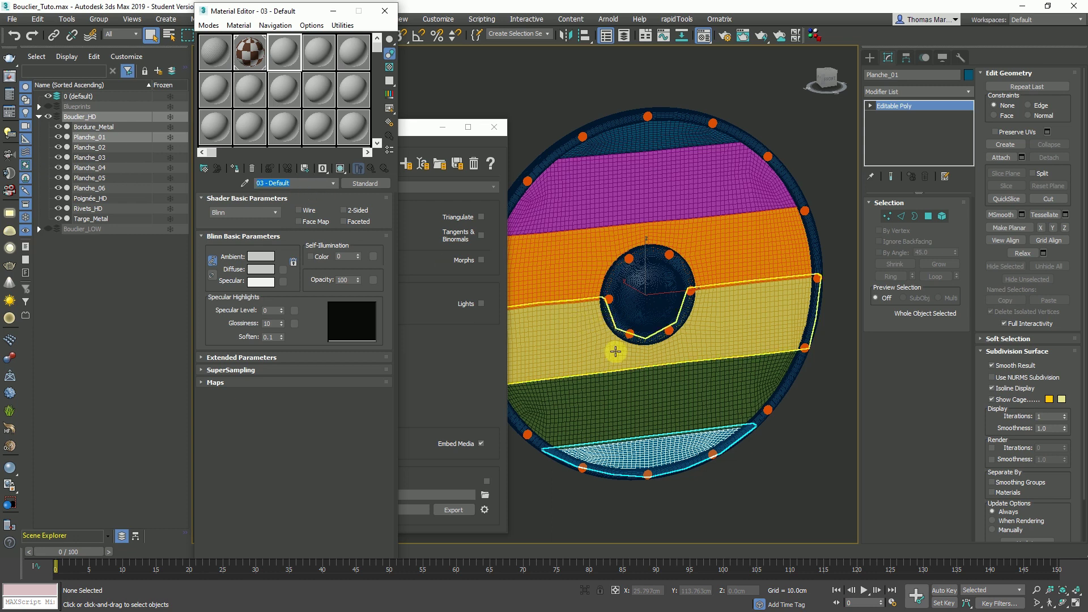
click(671, 467)
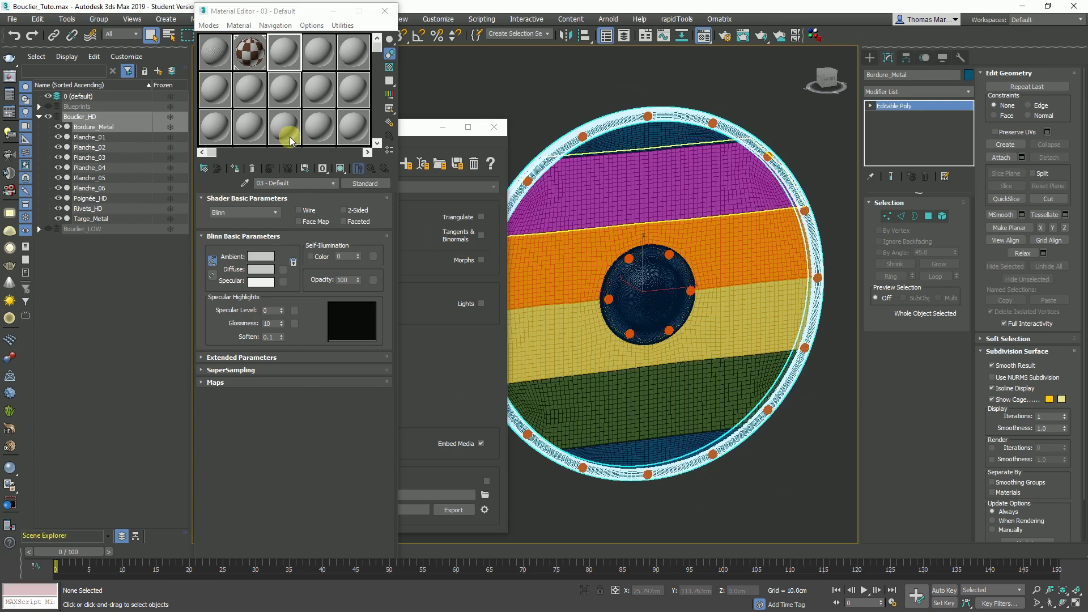
drag(291, 182, 216, 184)
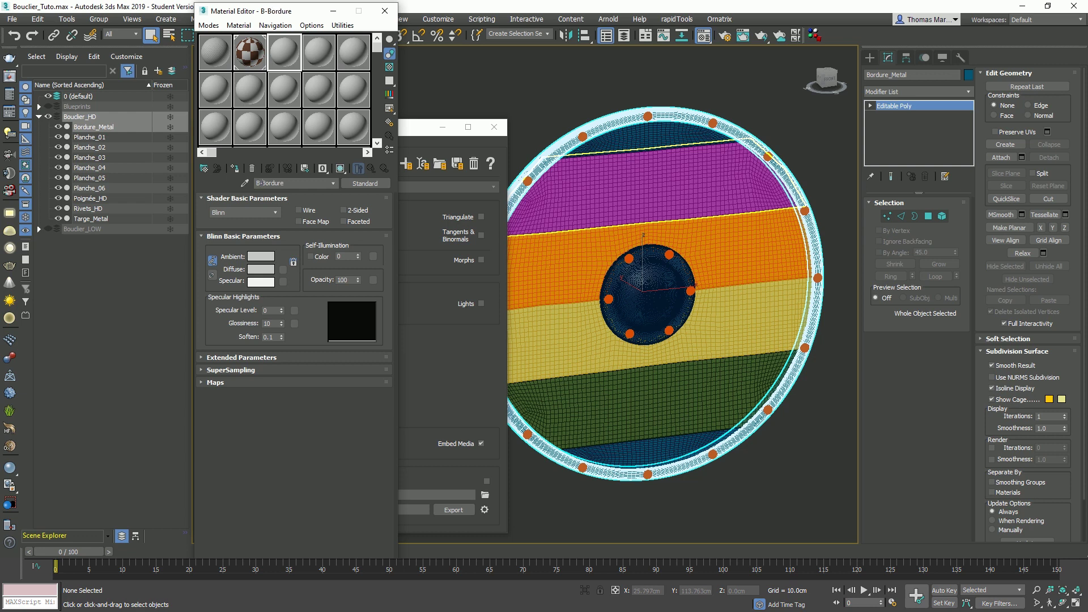
- Name further material slots B-HD_Targe for the boss and B-HD_Planche1 to B-HD_Planche6 for the planks
click(351, 54)
double_click(315, 183)
text(Targe)
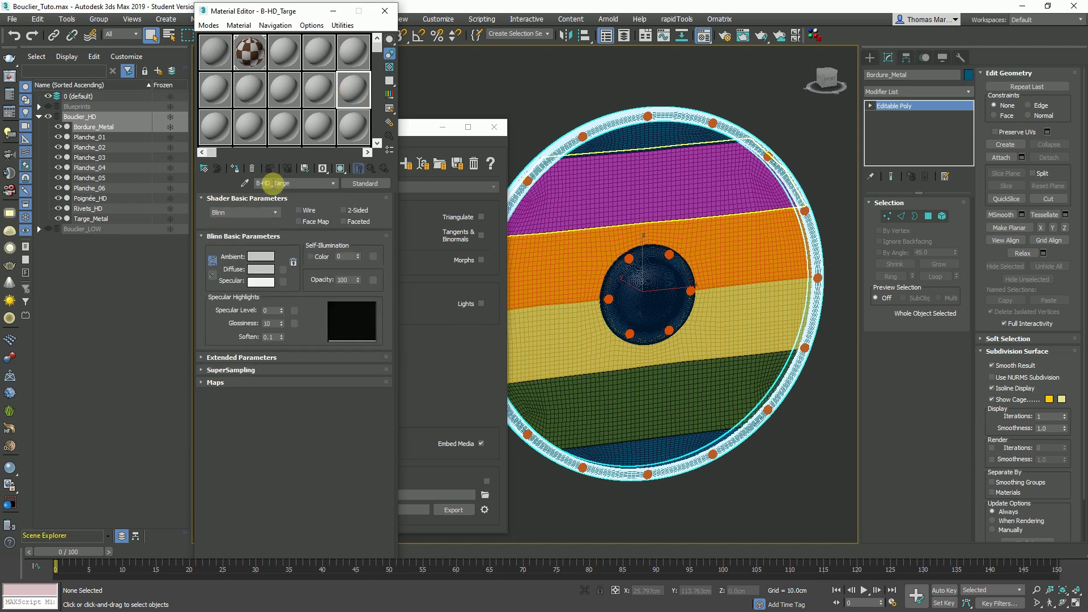
click(283, 89)
click(261, 98)
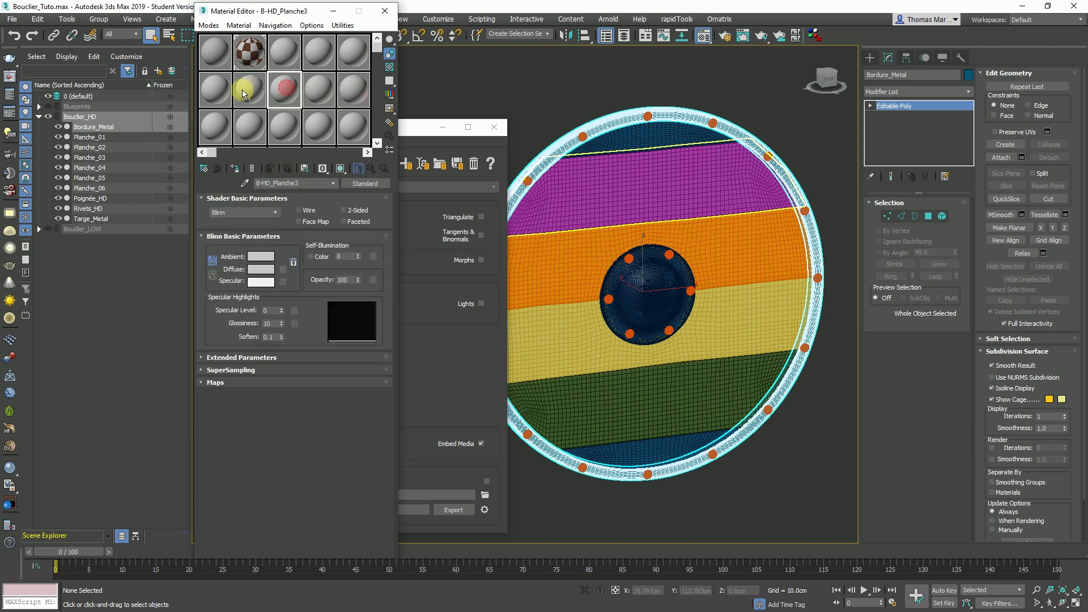
click(219, 92)
click(292, 185)
click(218, 128)
click(293, 183)
- Name the material slot after the plank materials B-HD_Poignee for the handle
alt+middle_drag(544, 198, 629, 208)
click(250, 127)
click(293, 184)
text(B-HD_Poignée)
- Assign B-HD_Bordure to the metal border, turn off the edged-faces display and set the material's diffuse colour to orange
alt+middle_drag(708, 283, 618, 261)
click(284, 52)
click(235, 170)
key(F4)
click(264, 270)
click(419, 176)
- Assign B-HD_Rivets to the rivets and B-HD_Targe with a green diffuse colour to the central boss
click(88, 209)
click(354, 52)
click(655, 275)
click(266, 271)
click(251, 91)
drag(334, 119, 335, 85)
click(419, 176)
click(235, 169)
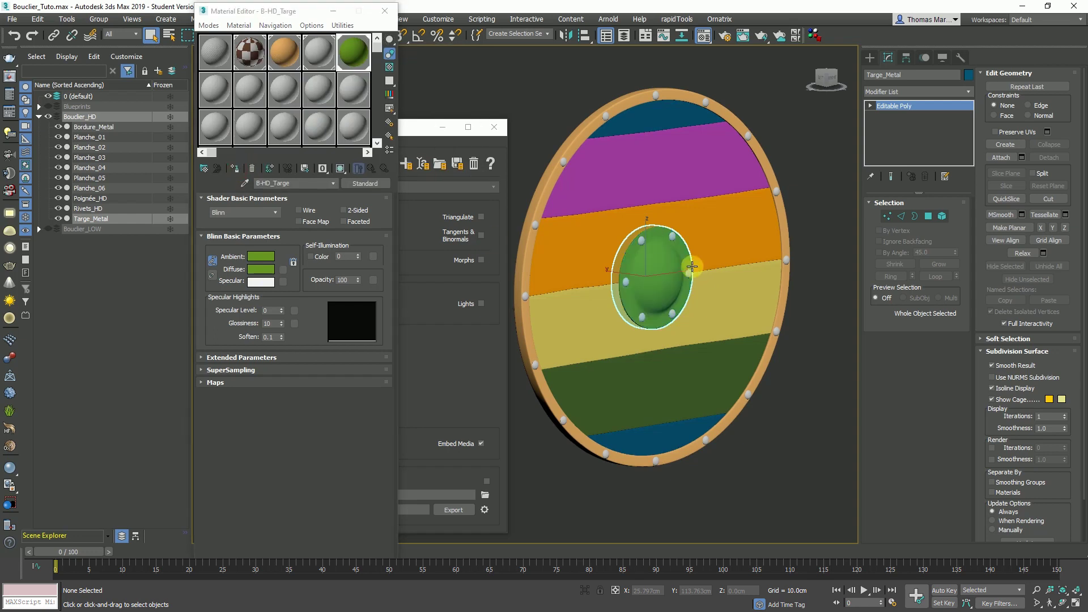
middle_drag(691, 267, 687, 264)
- Assign the B-HD_Planche1 material to the lowest plank, Planche_01
click(353, 90)
click(660, 425)
click(238, 170)
click(263, 270)
click(452, 176)
- Assign the materials B-HD_Planche2 to B-HD_Planche6 to the matching planks Planche_02 to Planche_06
click(323, 90)
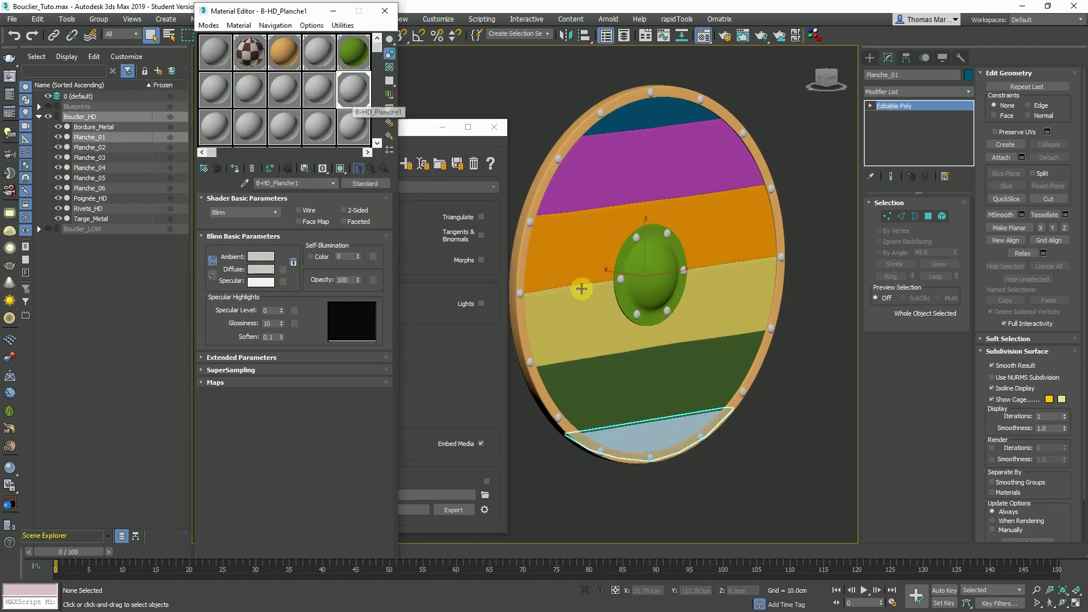
click(617, 385)
click(235, 169)
click(584, 323)
click(236, 169)
click(572, 249)
click(235, 169)
click(589, 181)
click(236, 169)
click(635, 118)
click(216, 127)
click(236, 169)
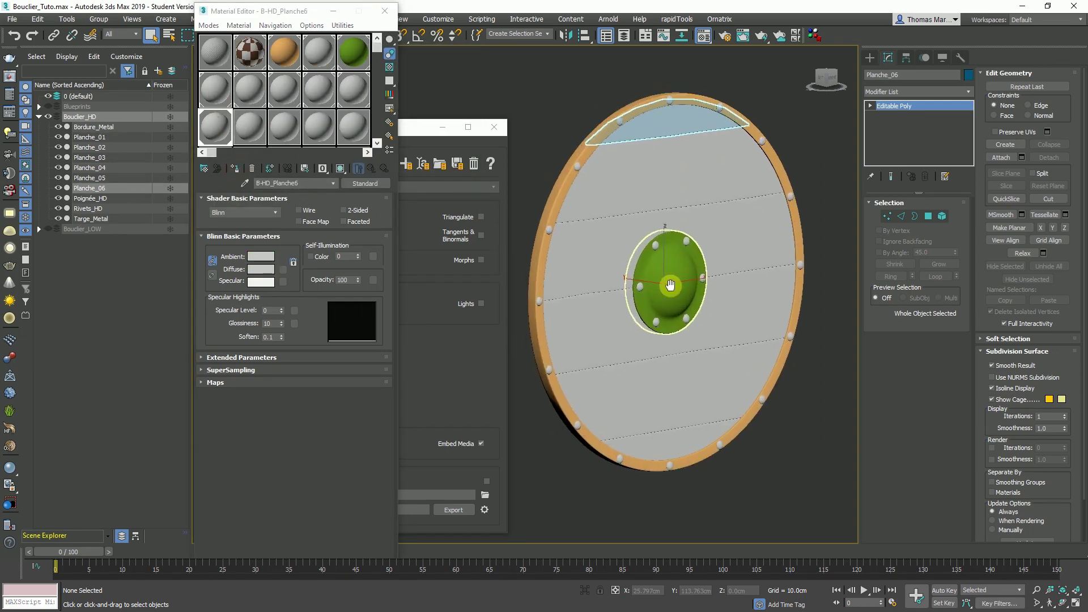
- Attach all other high-poly parts to Targe_Metal, matching material IDs to material and condensing material and IDs
click(673, 274)
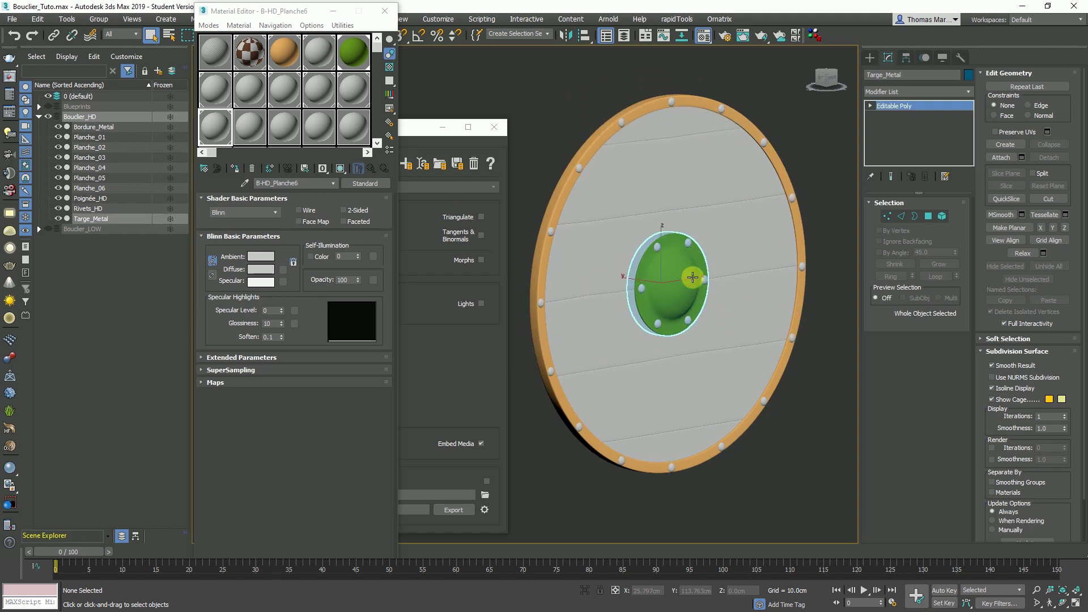
click(1021, 157)
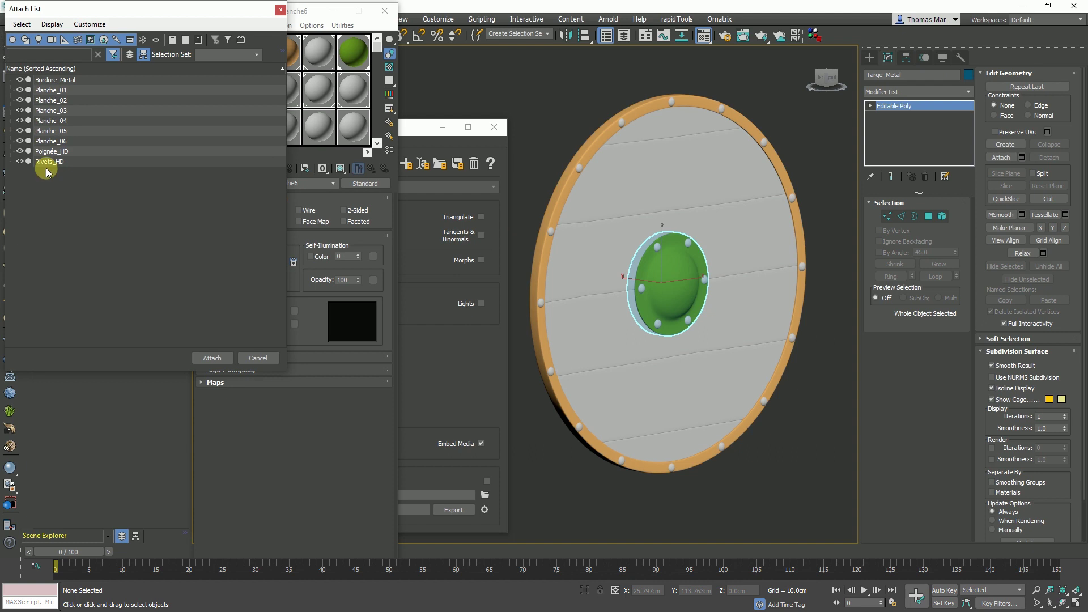
click(55, 79)
shift+click(50, 161)
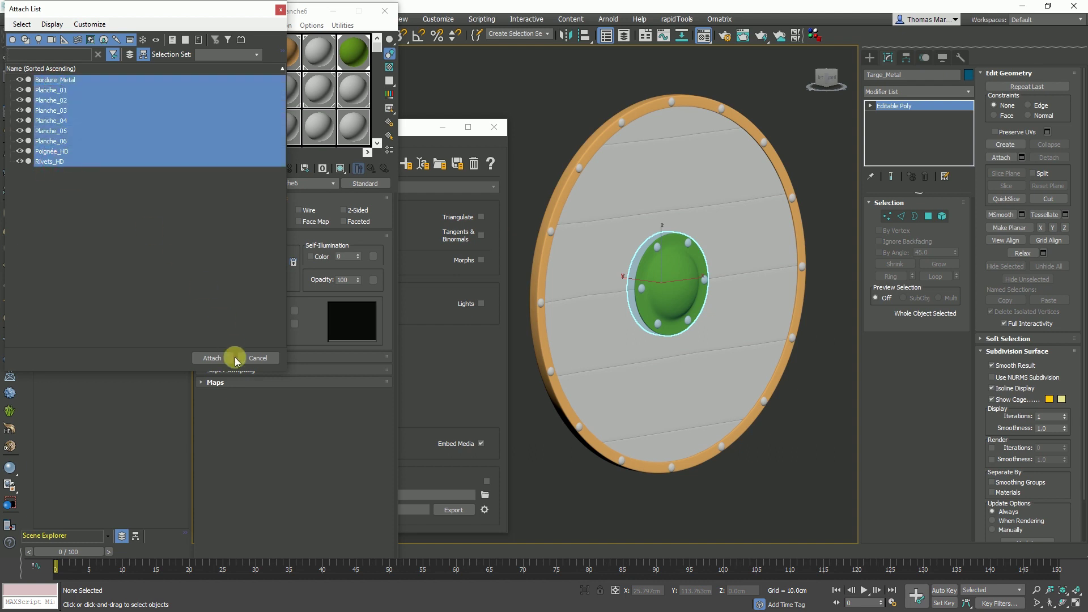
click(229, 357)
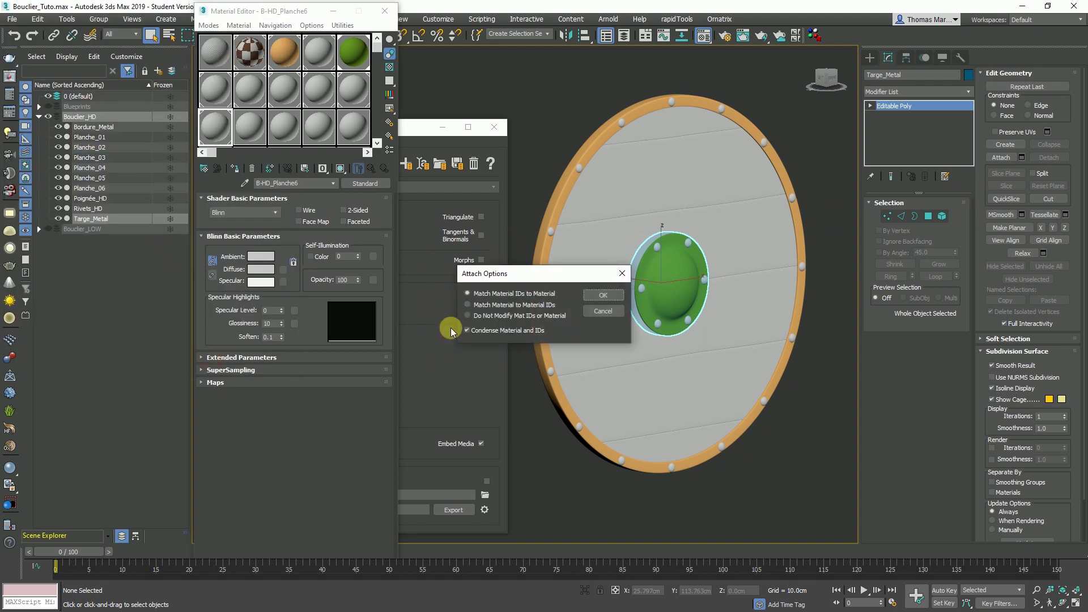
click(602, 296)
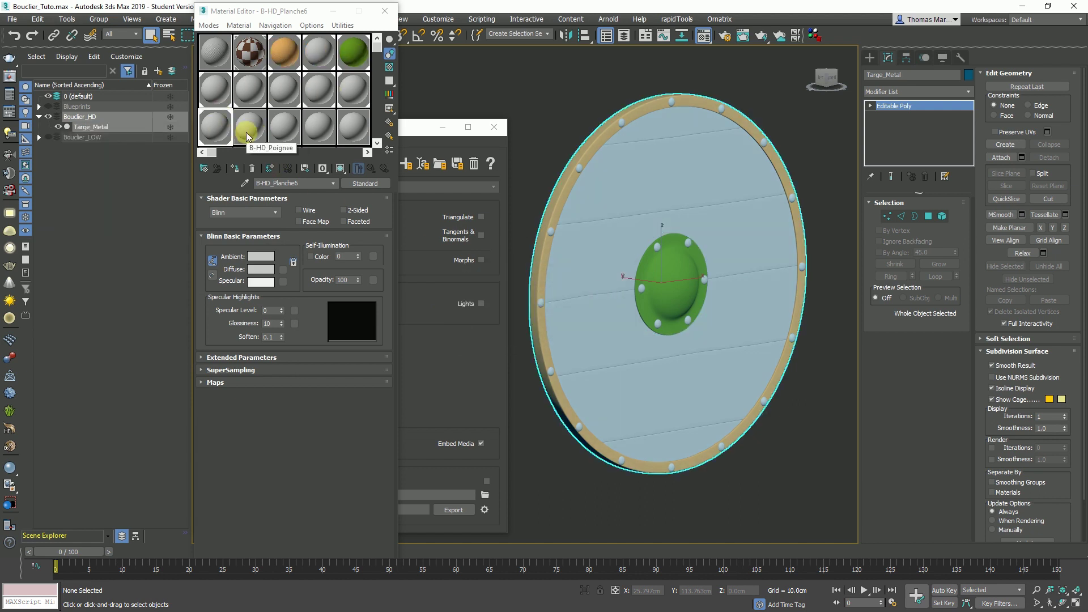
- Sample the merged shield's material into an unused slot and name it Bouclier HD
click(351, 135)
click(245, 184)
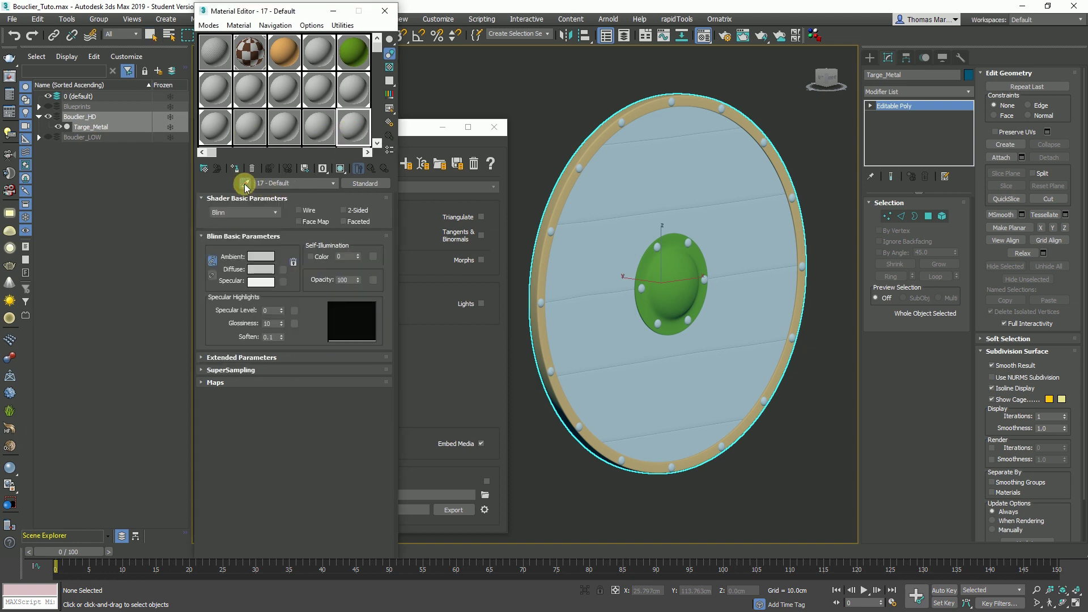
click(592, 233)
click(304, 182)
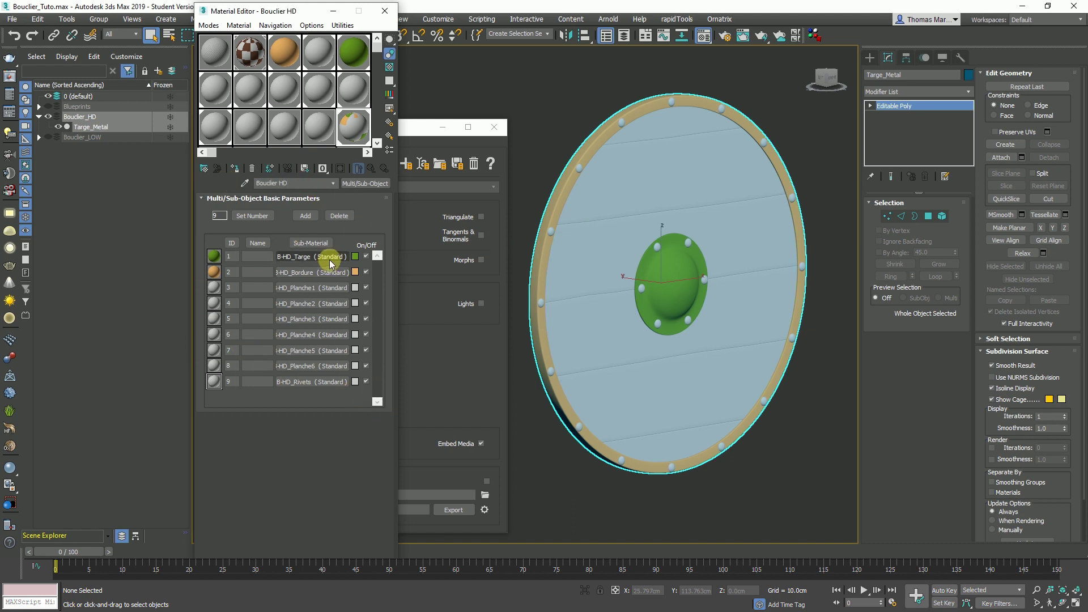
- Set the B-HD_Planche1 sub-material's colour to blue with red 15, green 24 and blue 146
click(355, 287)
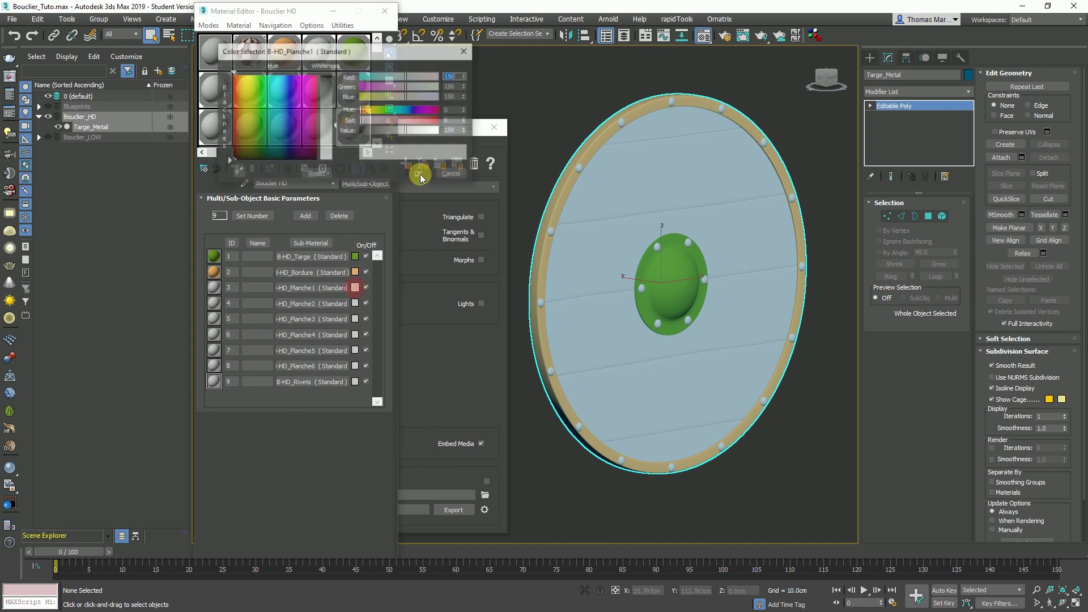
drag(279, 96, 287, 114)
click(418, 174)
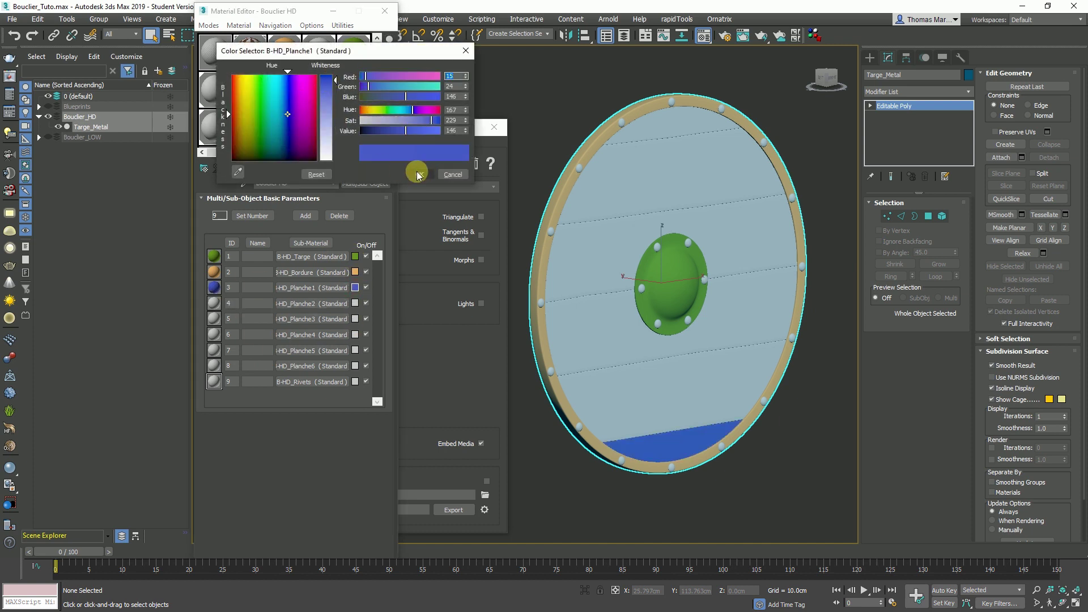
- Colour the B-HD_Planche2 sub-material teal and the B-HD_Planche3 sub-material emerald green
click(356, 303)
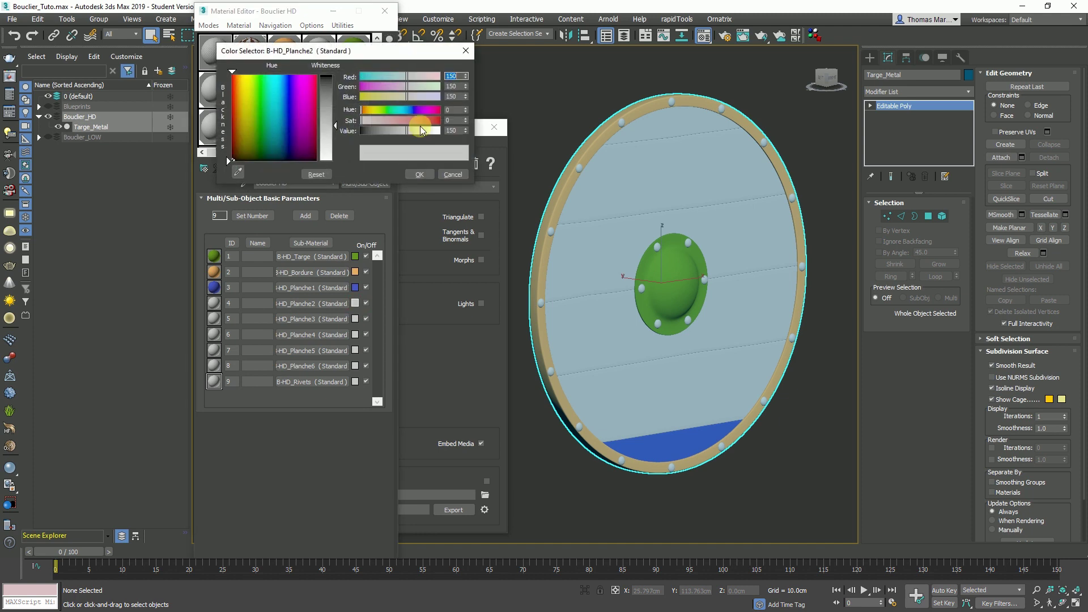
click(276, 134)
drag(326, 125, 326, 78)
click(419, 174)
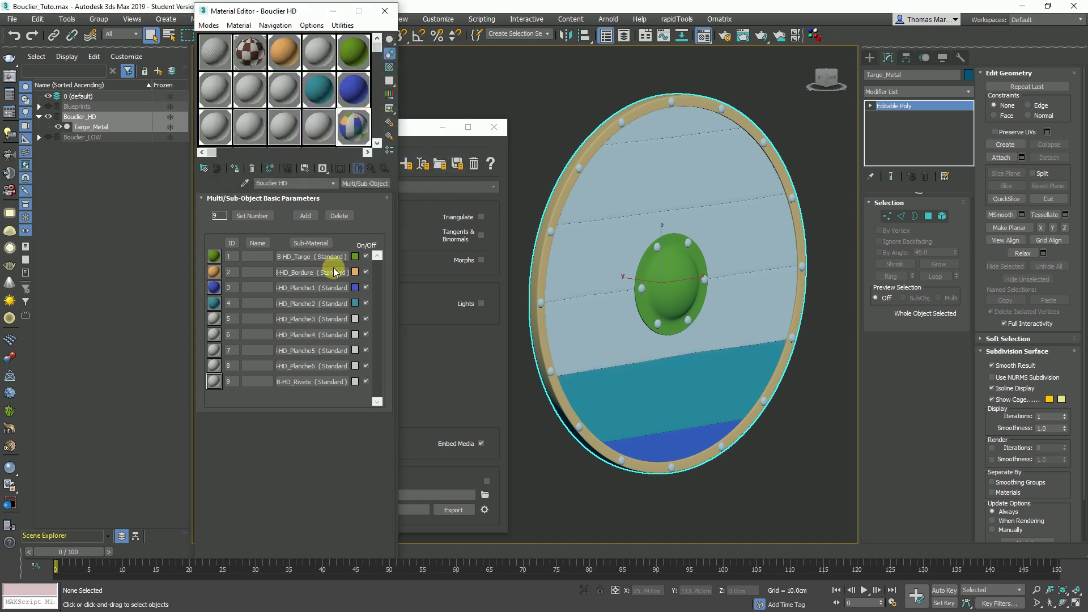
click(355, 318)
click(265, 112)
drag(329, 125, 329, 86)
click(419, 174)
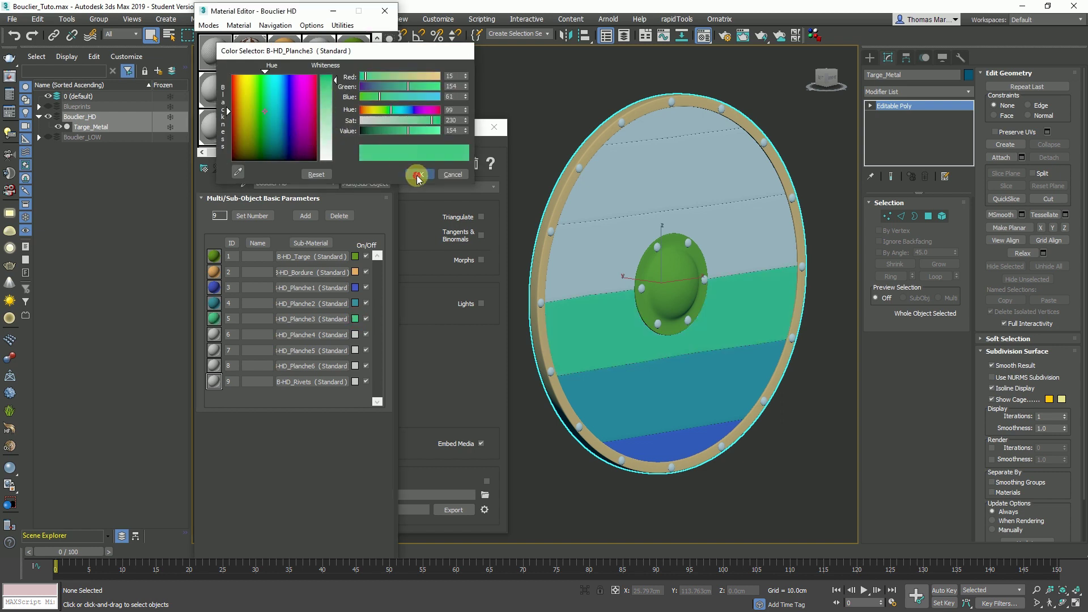
- Colour the B-HD_Planche4 sub-material light green and the B-HD_Planche5 sub-material yellow-green
click(355, 335)
click(257, 101)
drag(329, 122, 329, 90)
click(420, 173)
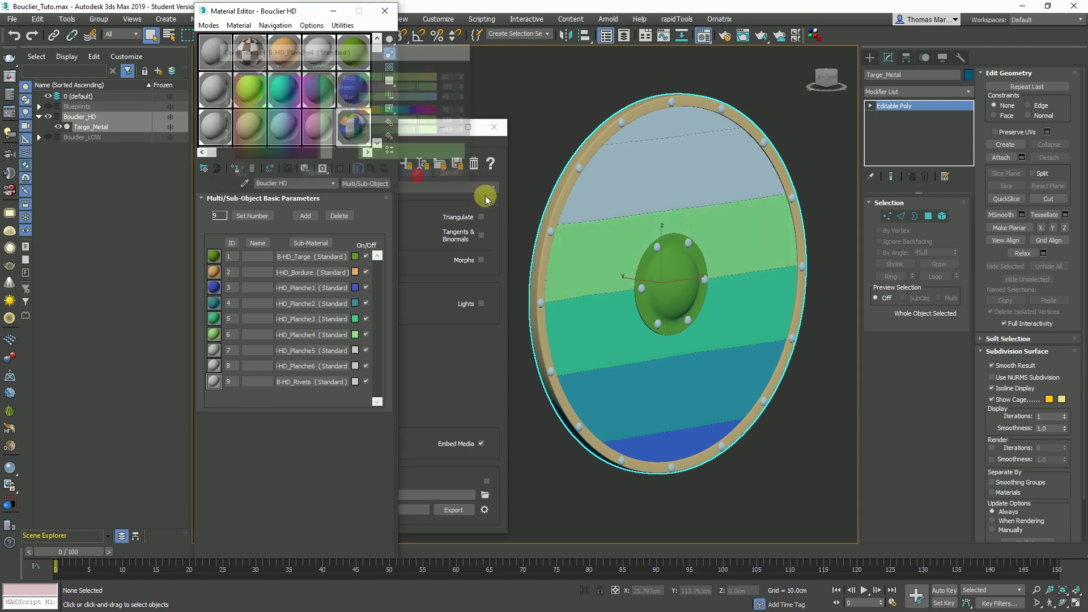
click(356, 350)
click(256, 93)
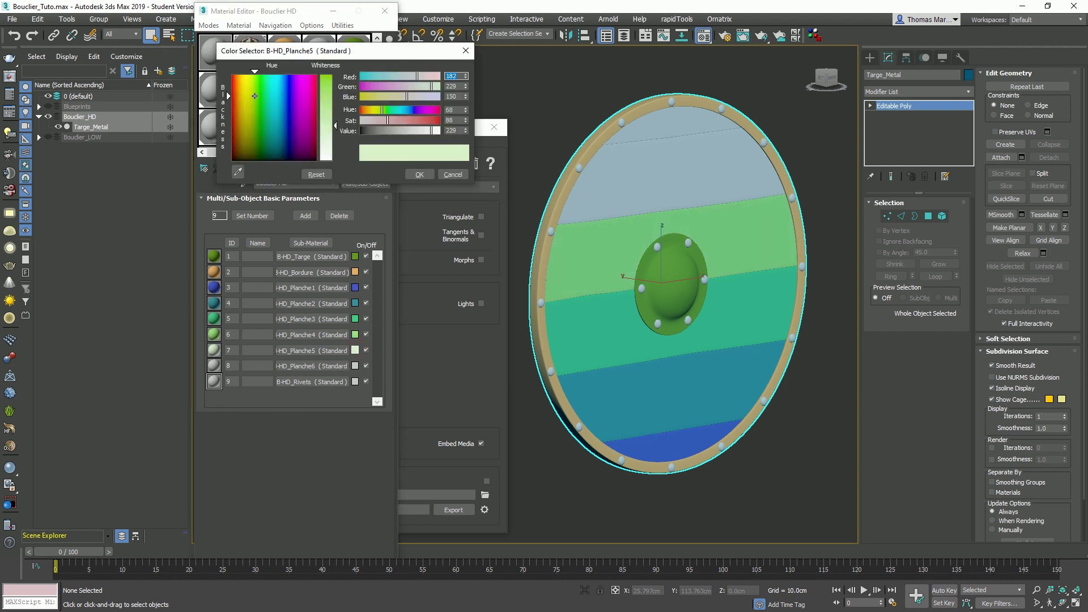
drag(333, 102, 335, 88)
click(252, 87)
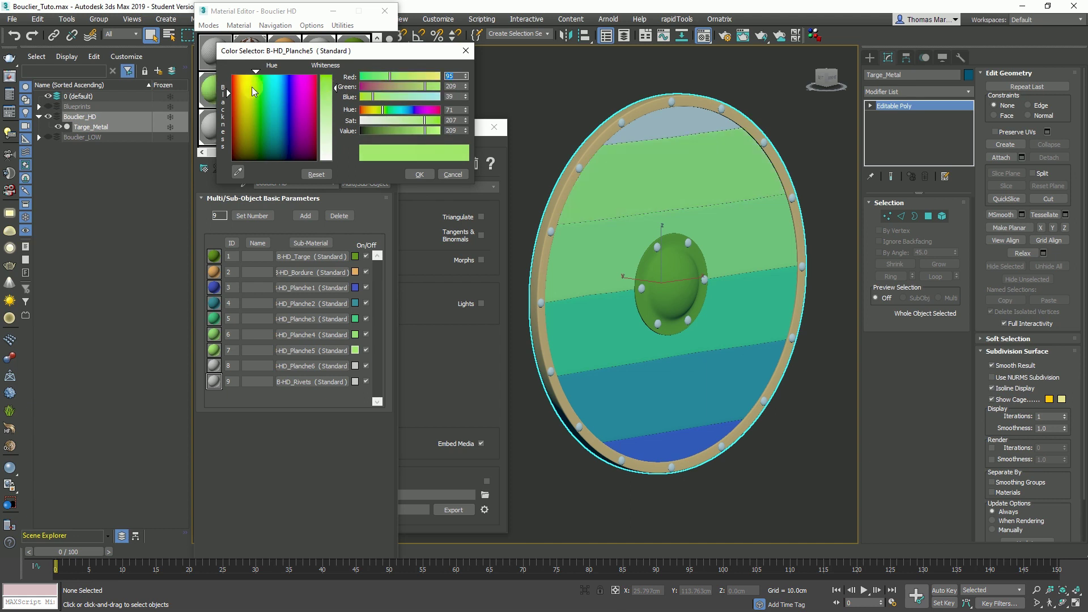
click(419, 173)
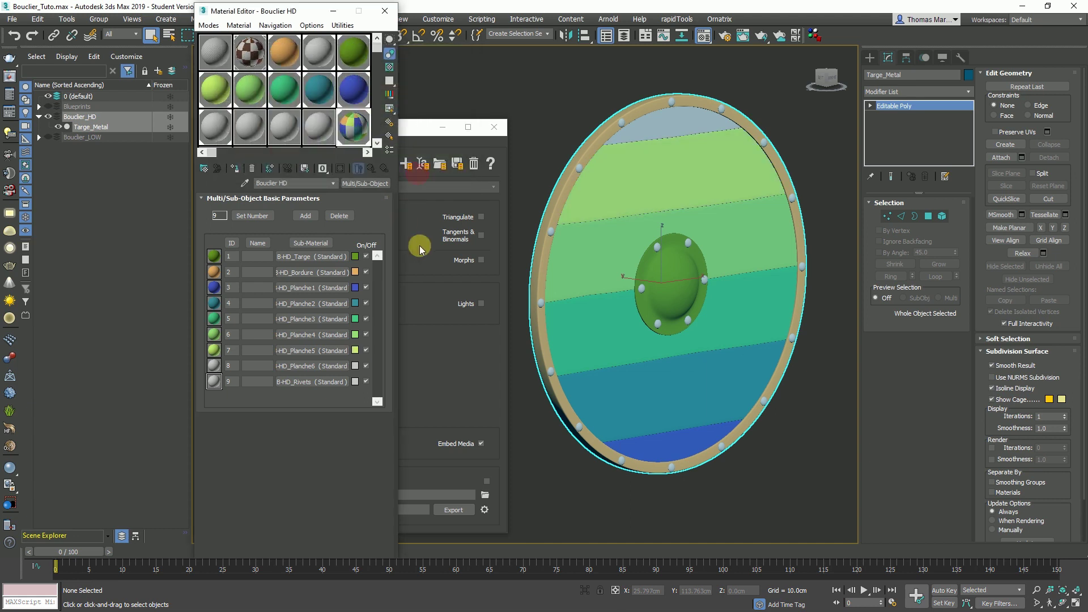
- Set the B-HD_Planche6 sub-material's colour to a saturated yellow
click(355, 365)
click(265, 118)
click(246, 83)
click(327, 86)
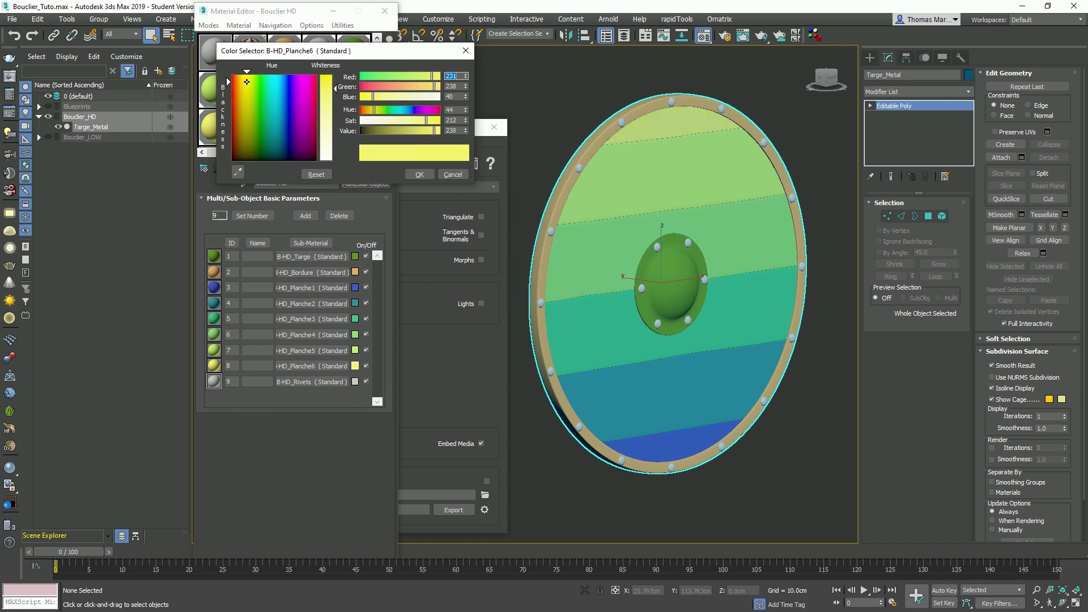
click(420, 174)
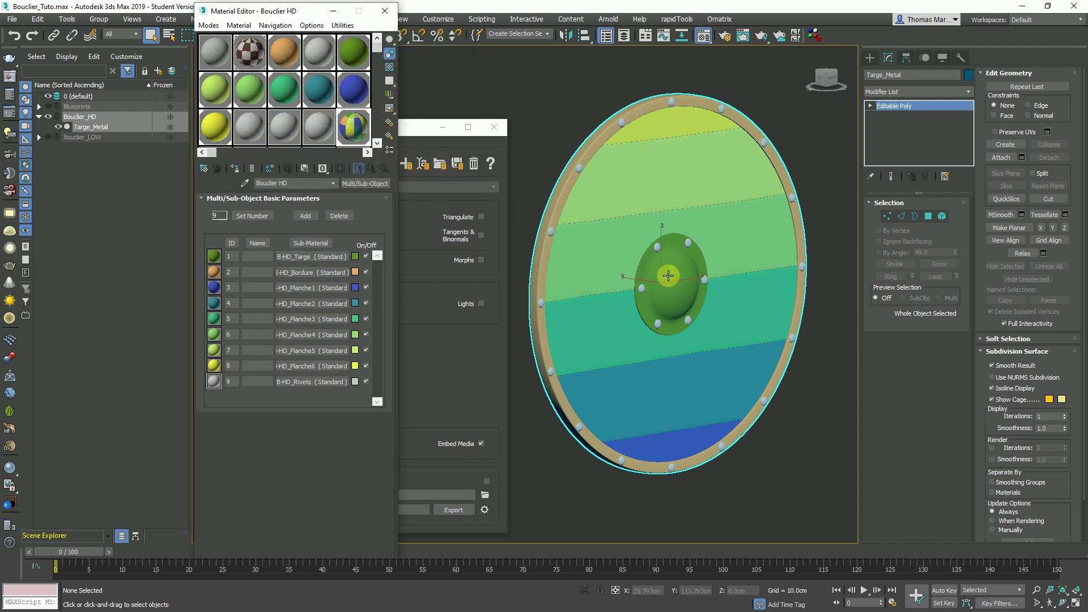
- Select the whole handle on the back of the merged shield as an element
scroll(721, 281, up, 2)
scroll(737, 314, down, 2)
alt+middle_drag(736, 314, 935, 321)
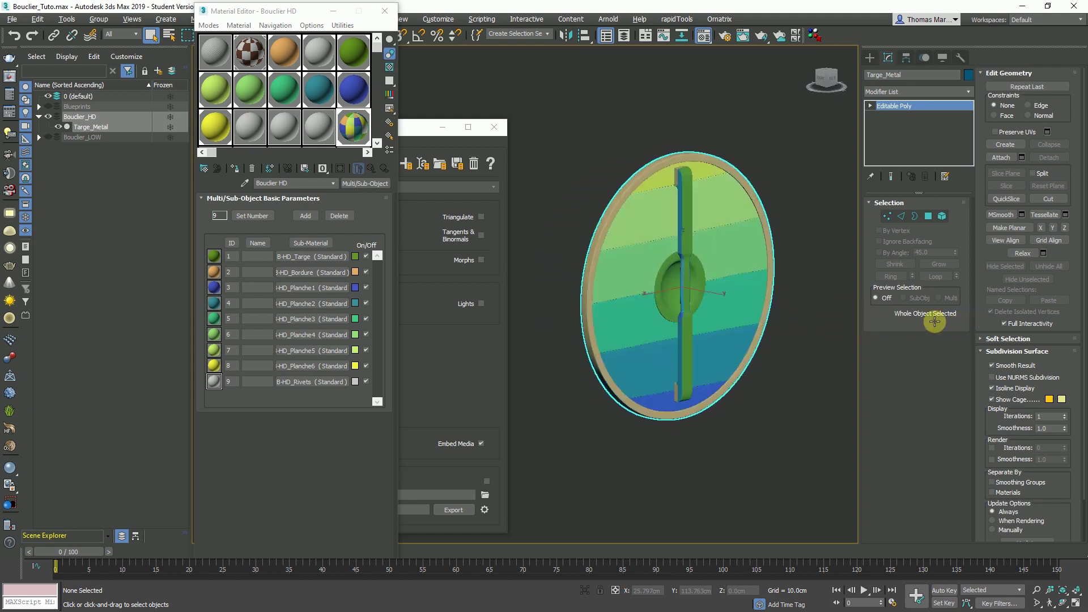
scroll(631, 189, up, 3)
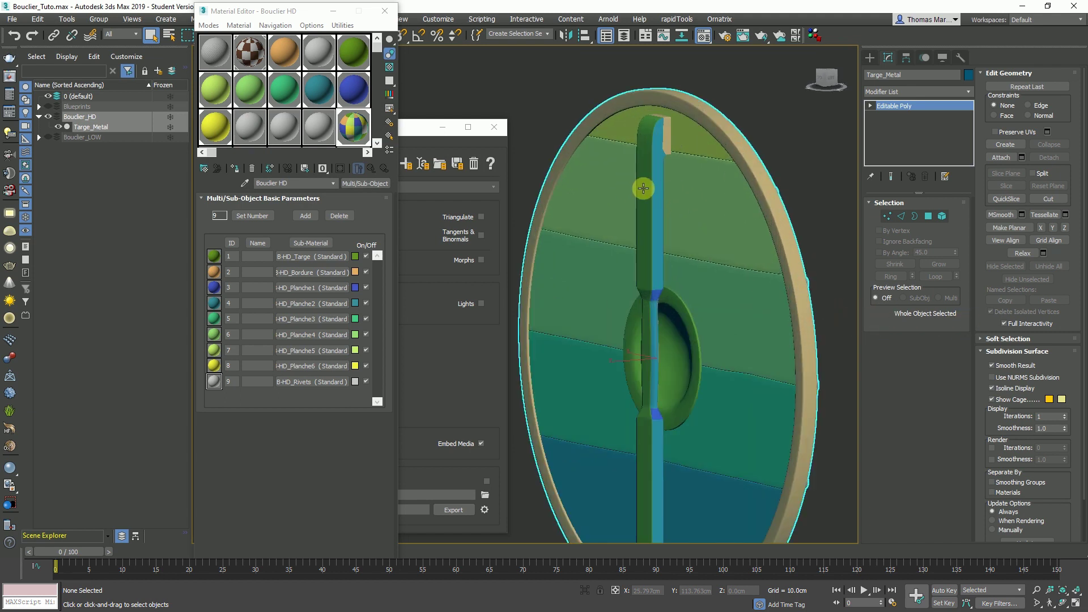
click(942, 216)
click(651, 190)
click(650, 190)
alt+middle_drag(650, 190, 708, 294)
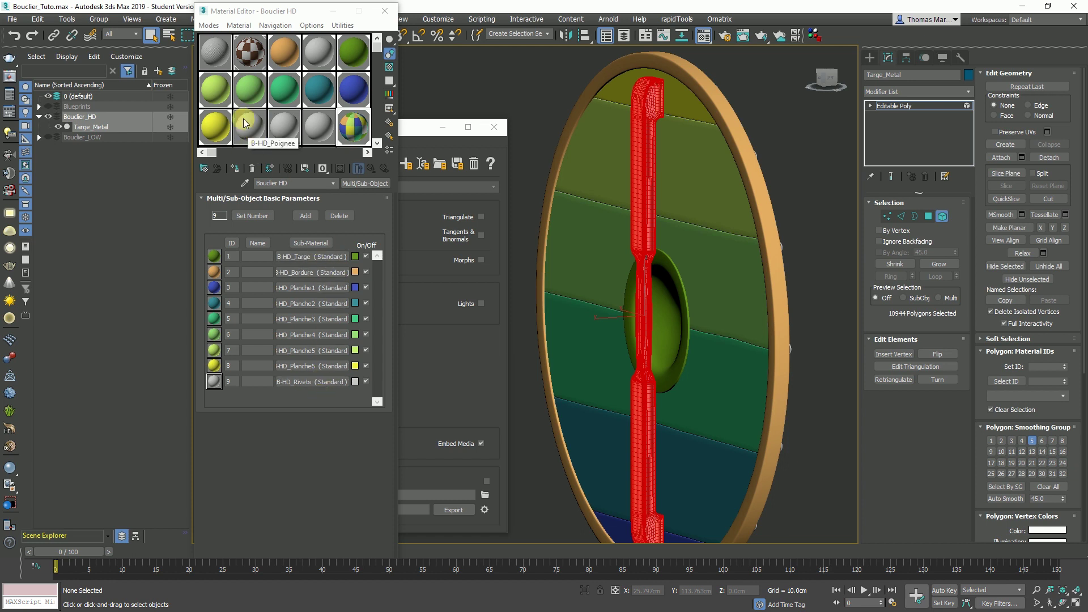
- Add a tenth sub-material as a copy of B-HD_Poignee and give the selected handle material ID 10
click(306, 218)
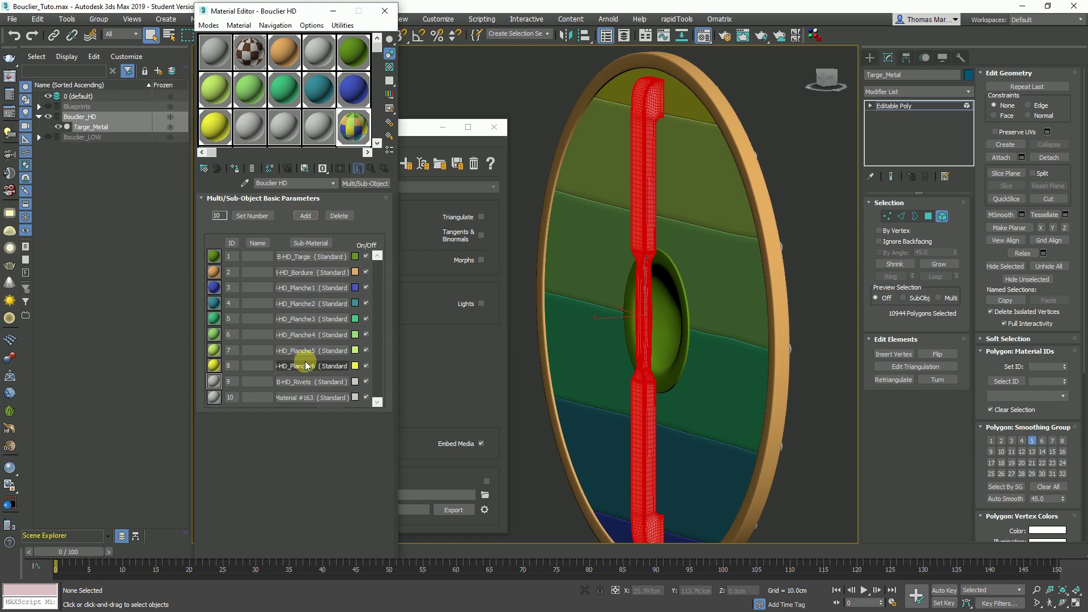
drag(249, 127, 327, 397)
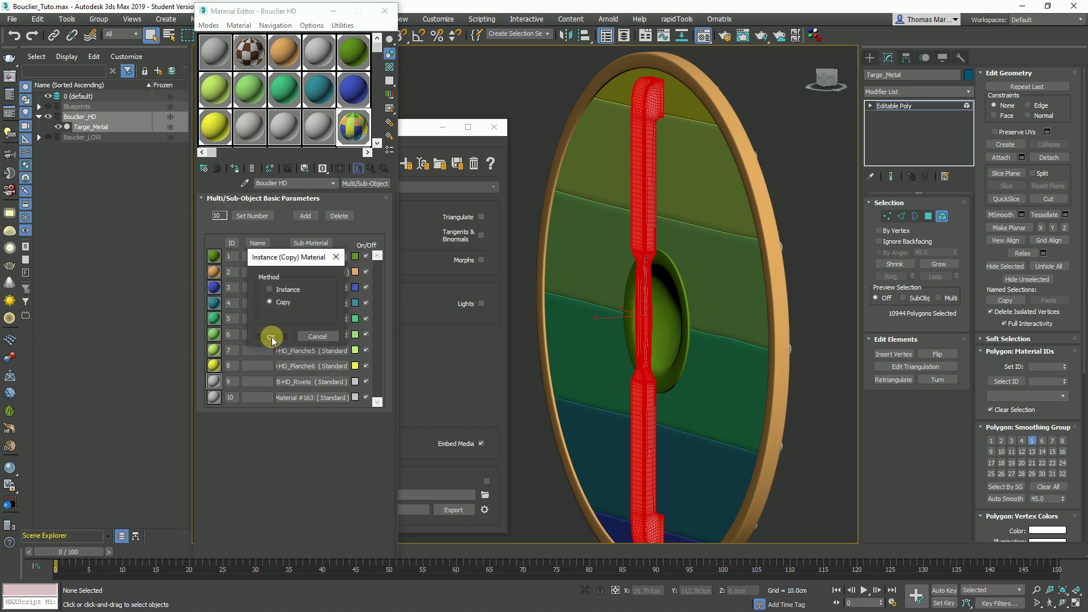
click(272, 338)
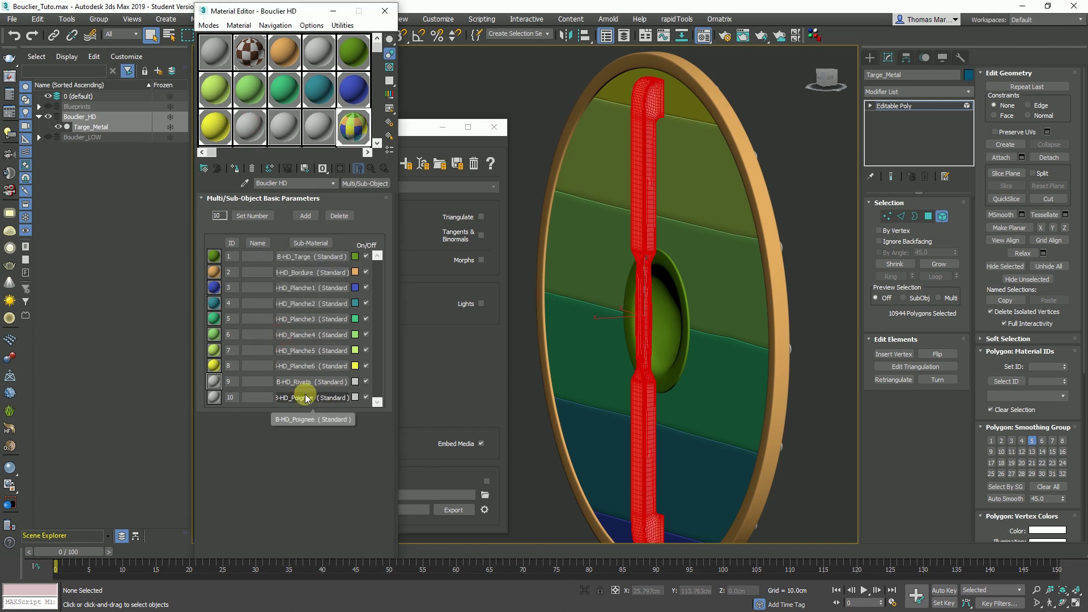
click(1049, 367)
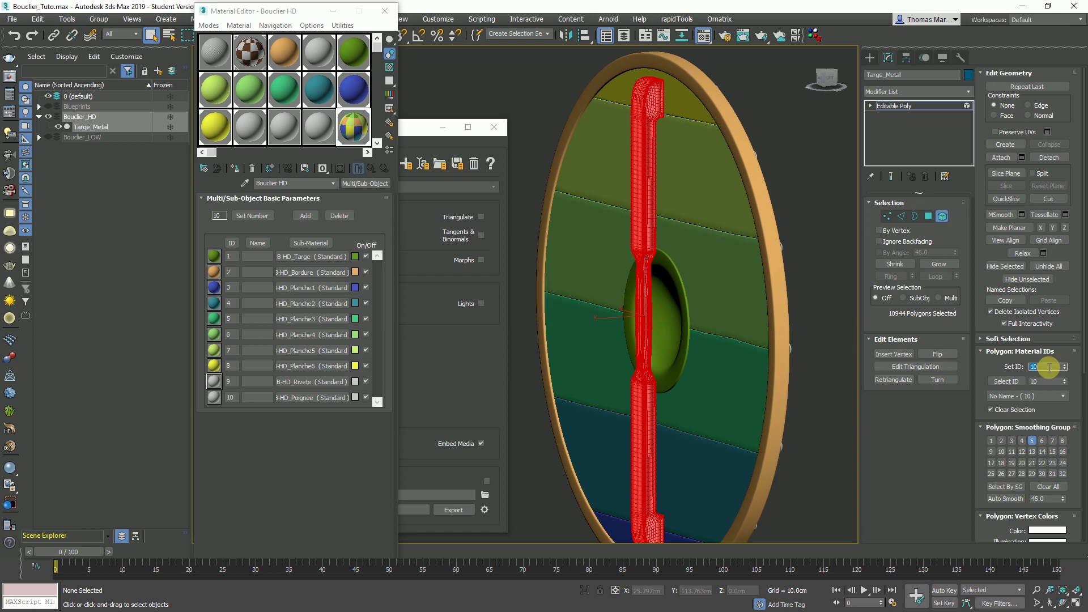
- Name the ten sub-material IDs in order Targe, Bordure, Planche1 to Planche6, Rivets and Poignee, and check the polygon ID list
click(258, 257)
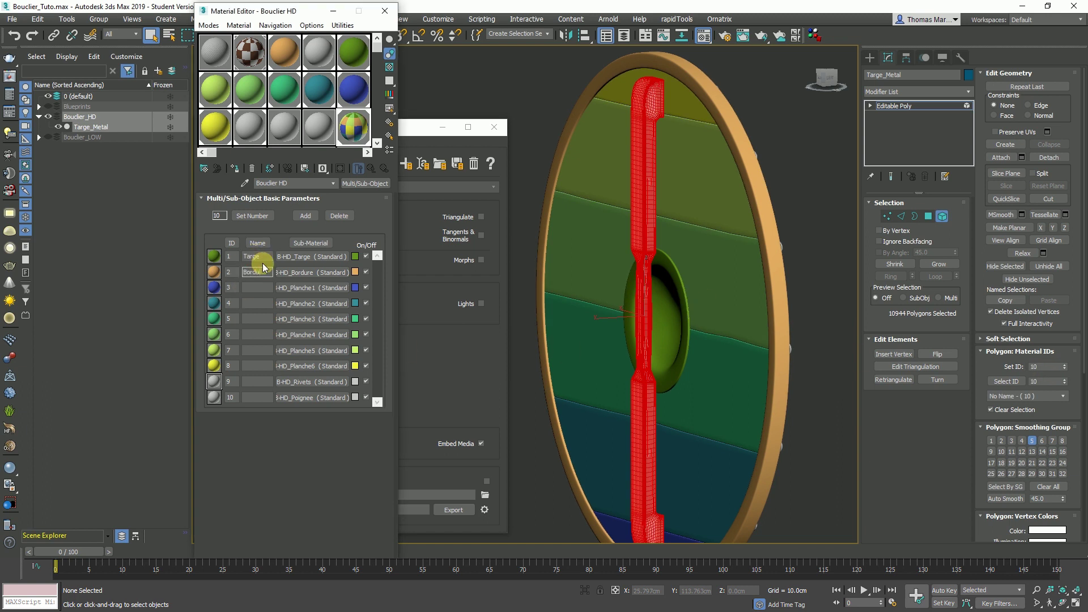
key(Tab)
text(Planche2)
key(Return)
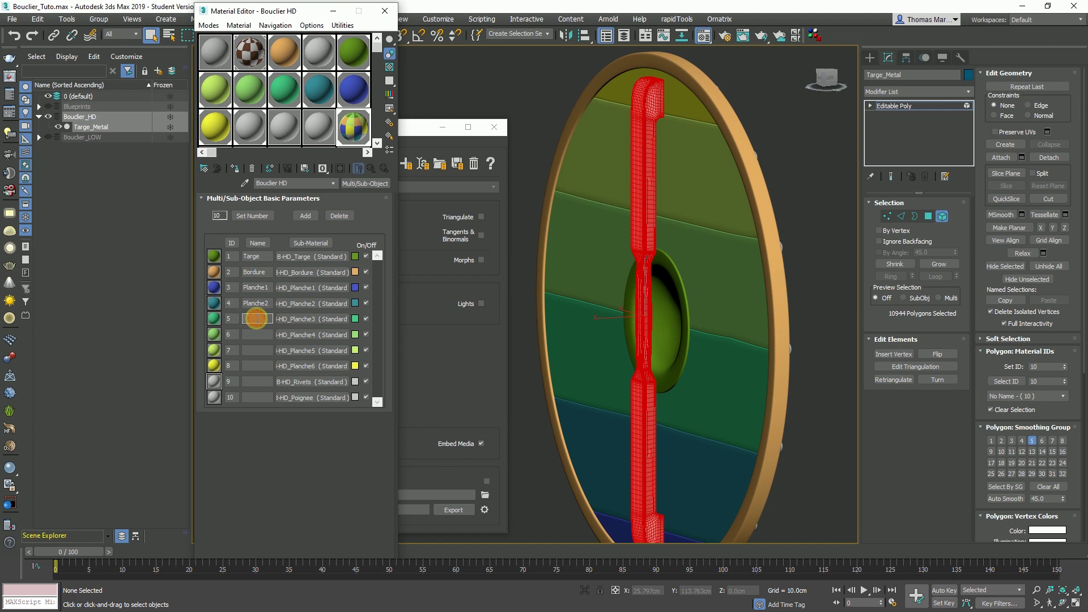
click(255, 318)
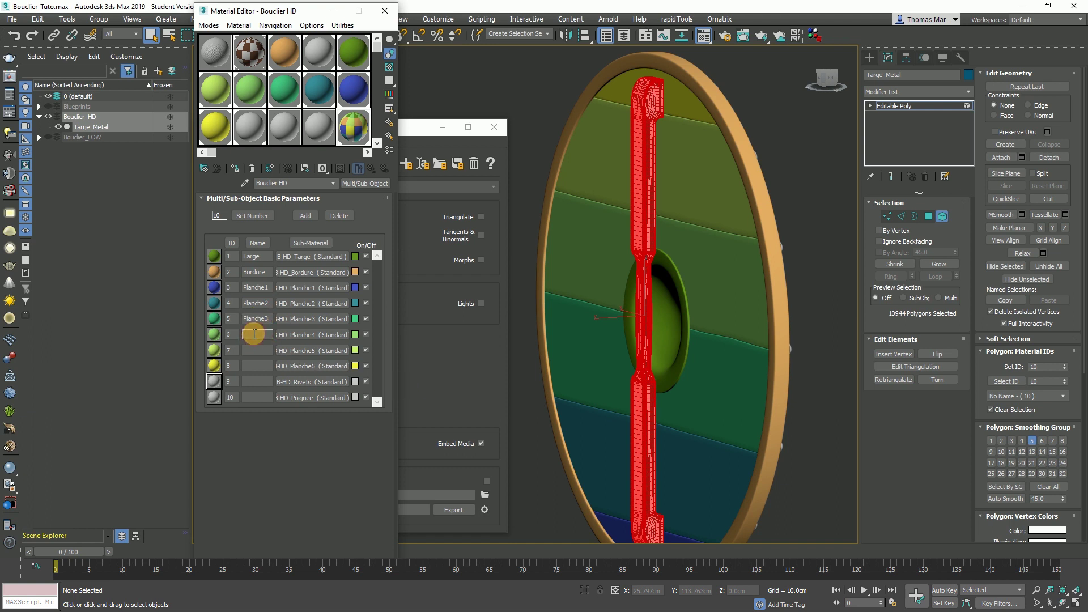
click(258, 348)
text(Planche5)
click(253, 366)
text(Planche)
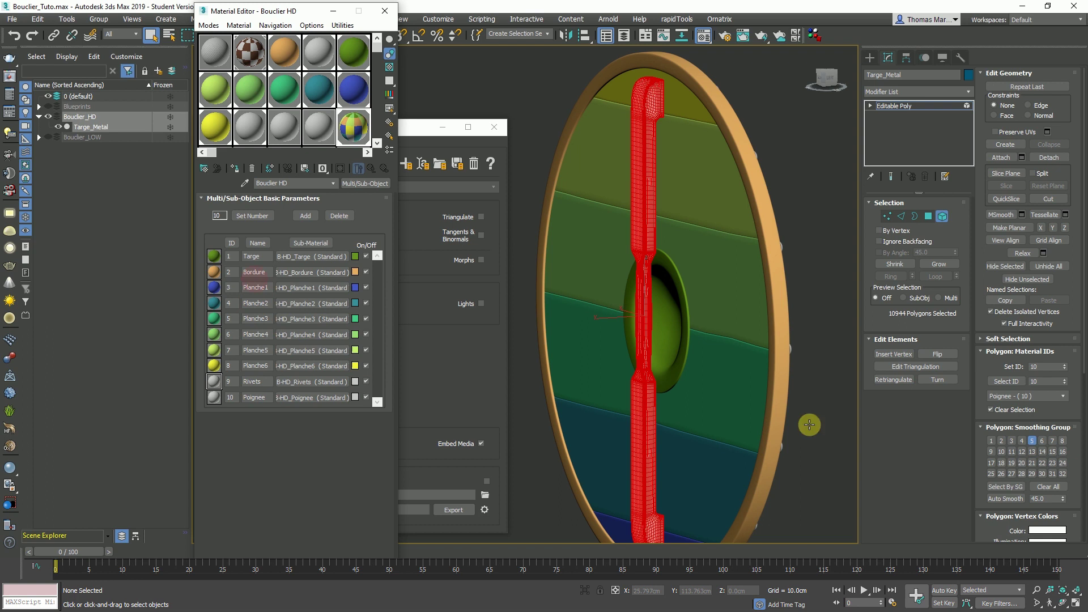
click(1066, 396)
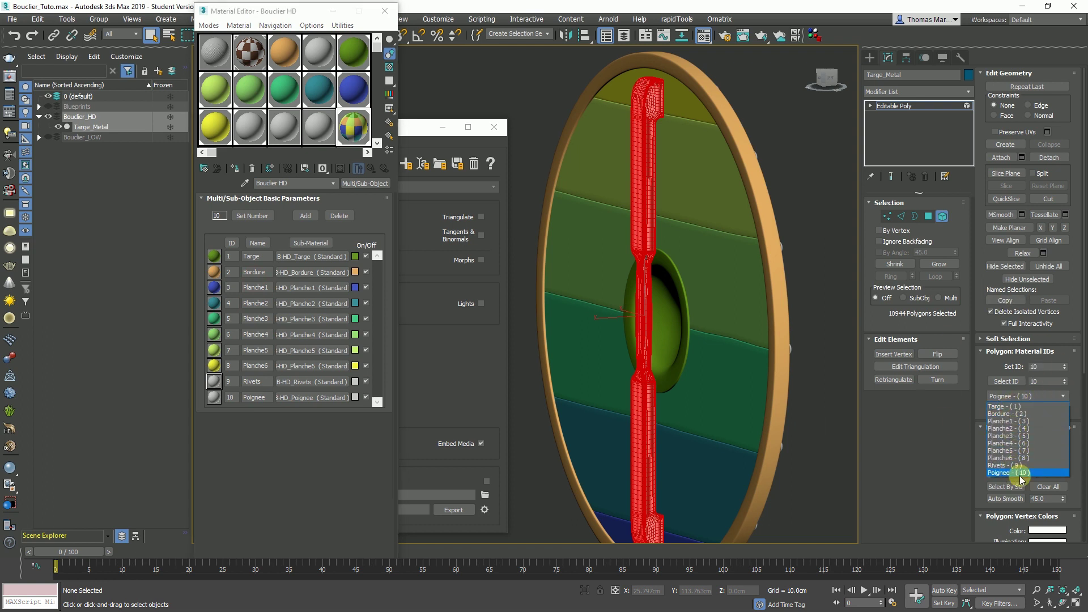
click(1067, 382)
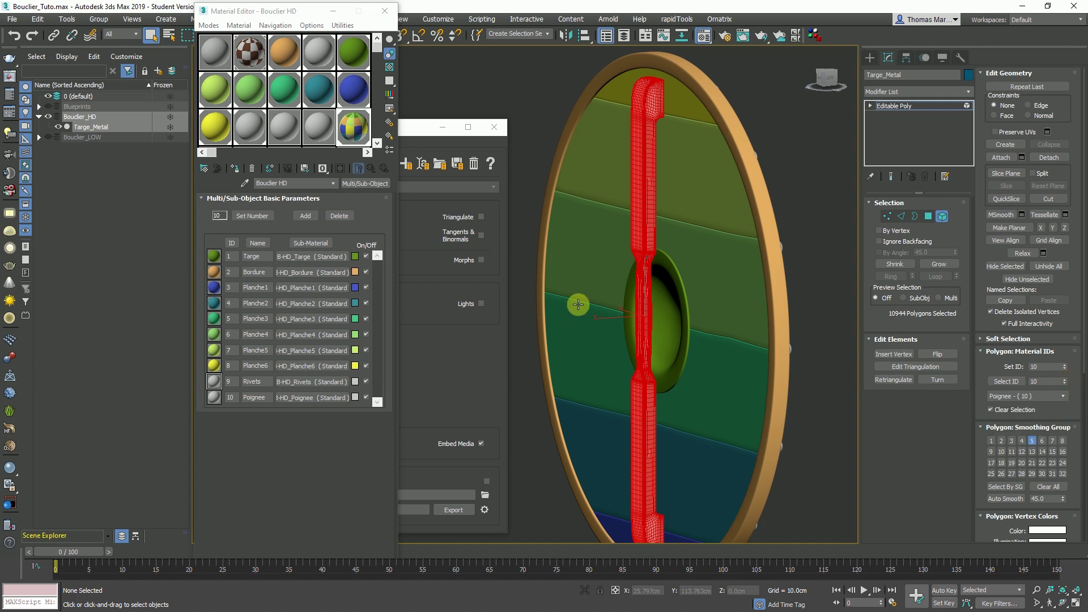
- Leave element editing and set the Poignee sub-material's colour to dark brown with red 42, green 10 and blue 2
click(942, 216)
alt+middle_drag(709, 270, 702, 306)
click(294, 399)
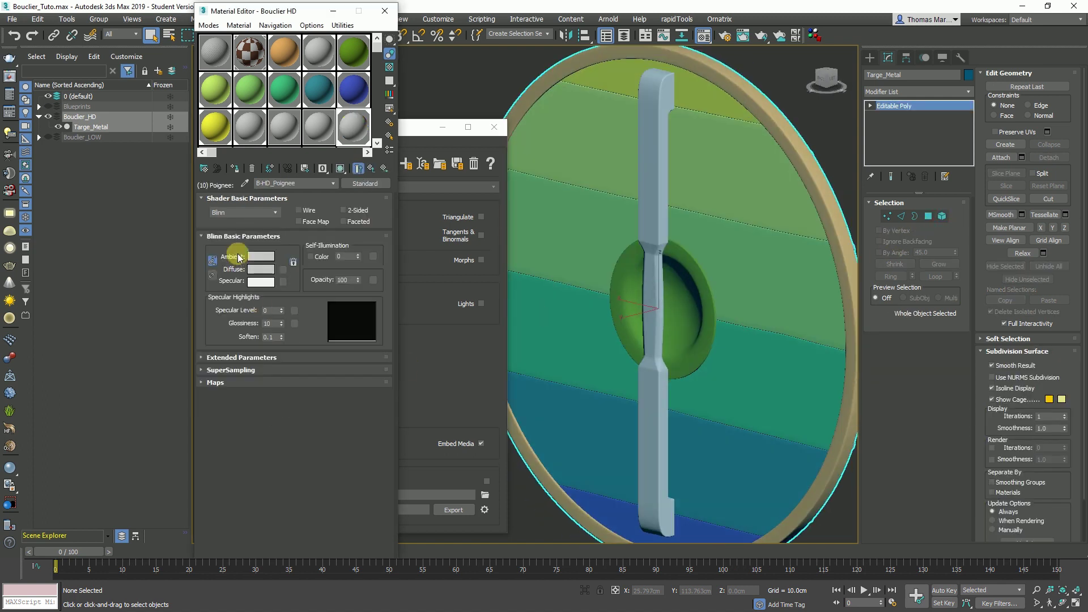
click(368, 169)
click(355, 397)
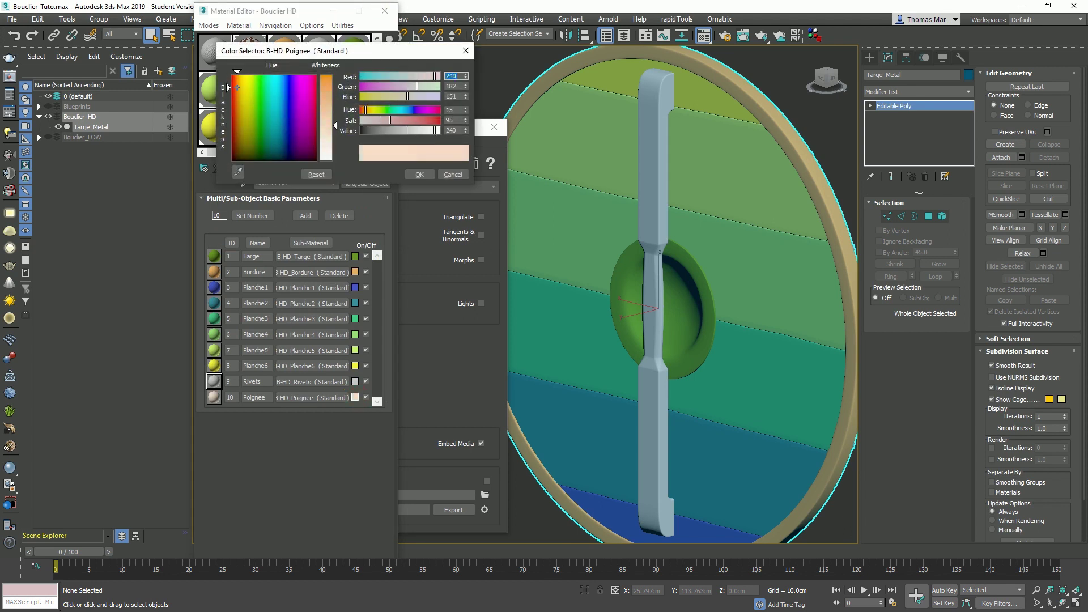
drag(237, 171, 406, 165)
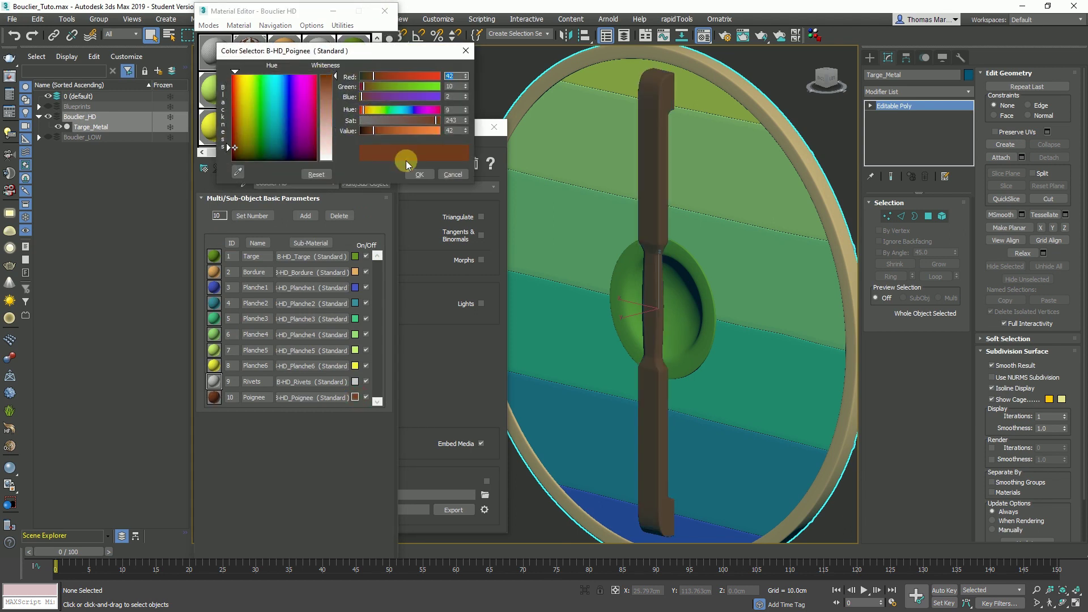
click(419, 174)
- Rename the merged shield object from Targe_Metal to Bouclier_HD
scroll(583, 211, down, 3)
alt+middle_drag(583, 211, 682, 267)
click(912, 75)
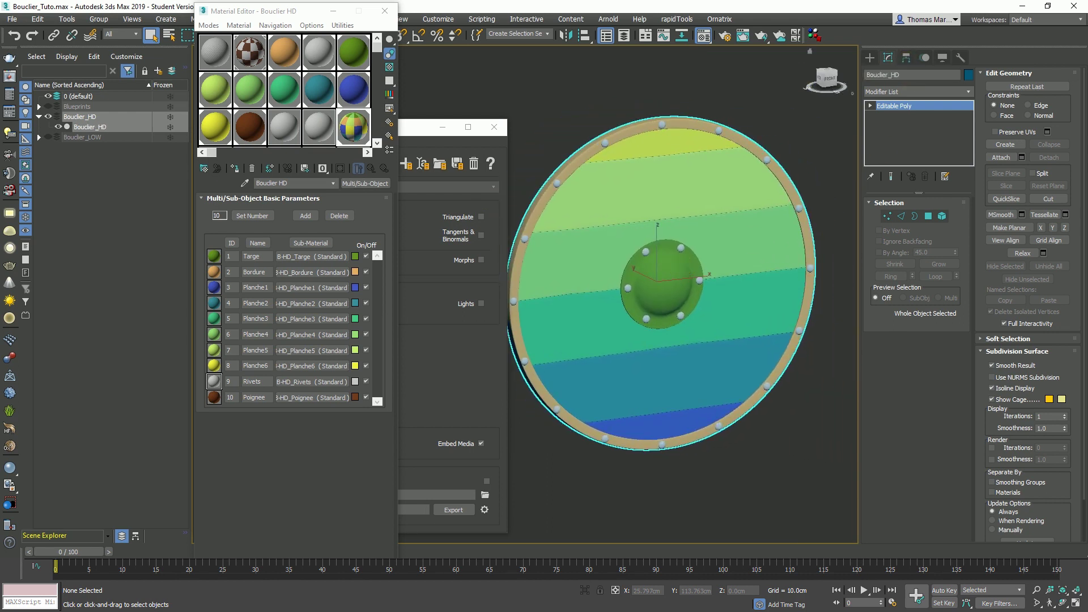
alt+middle_drag(663, 270, 679, 279)
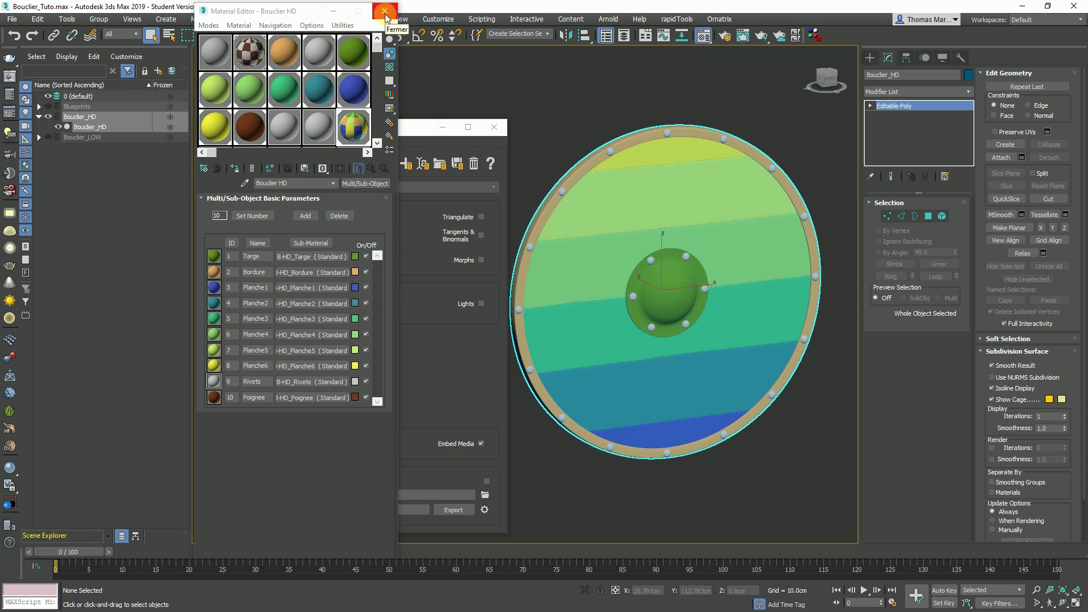
- Reset the Material Editor slots and sample the high-poly shield's Bouclier HD material into the first slot
click(343, 26)
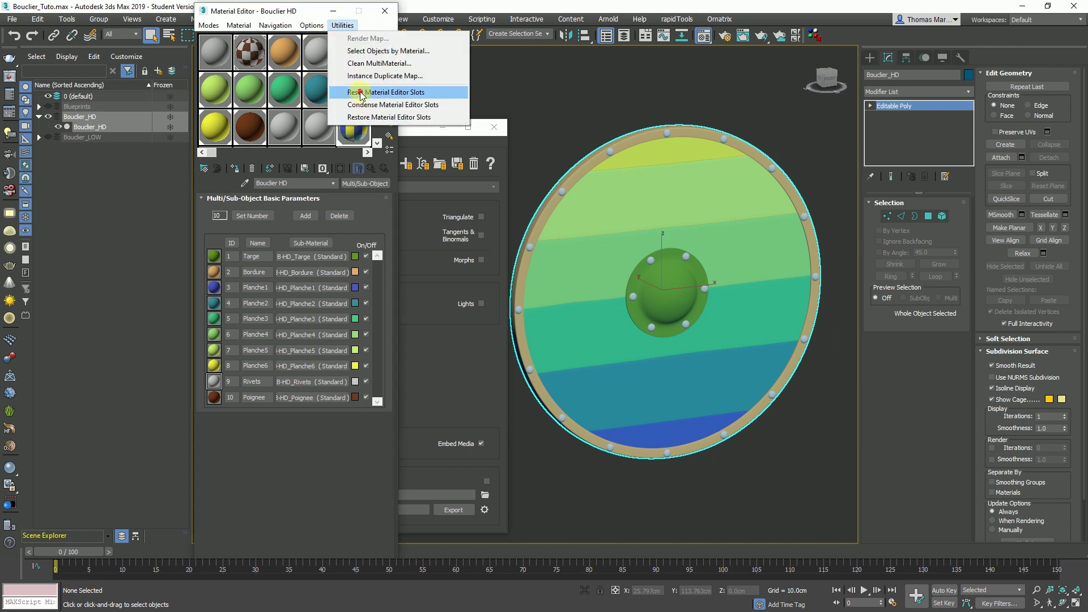
click(360, 93)
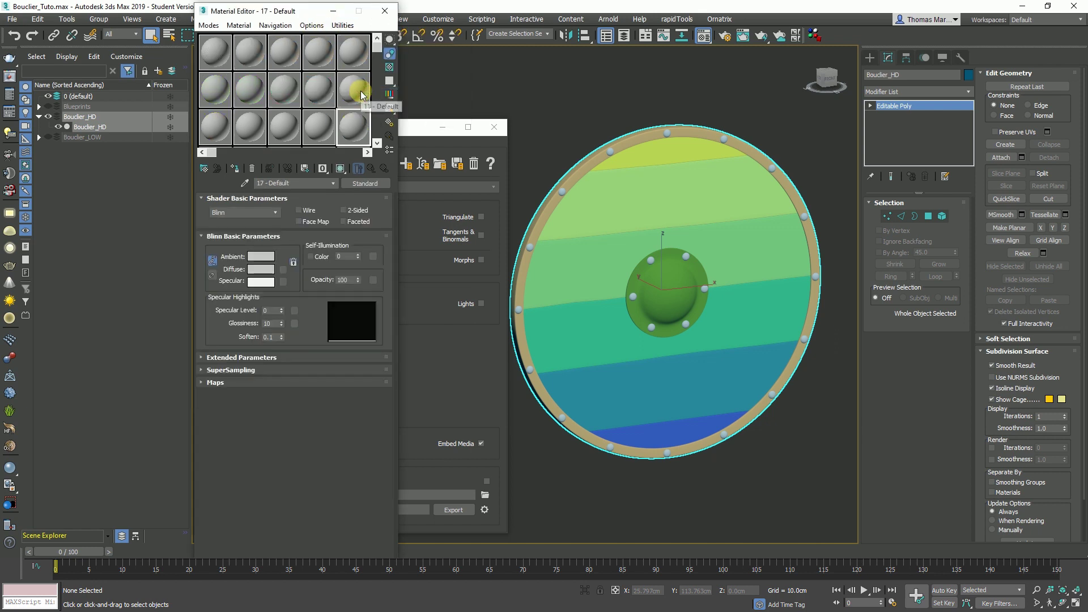
click(596, 264)
- Show the Bouclier_LOW layer, hide the high-poly shield, and sample the low-poly shield's checker material into the second slot
click(49, 137)
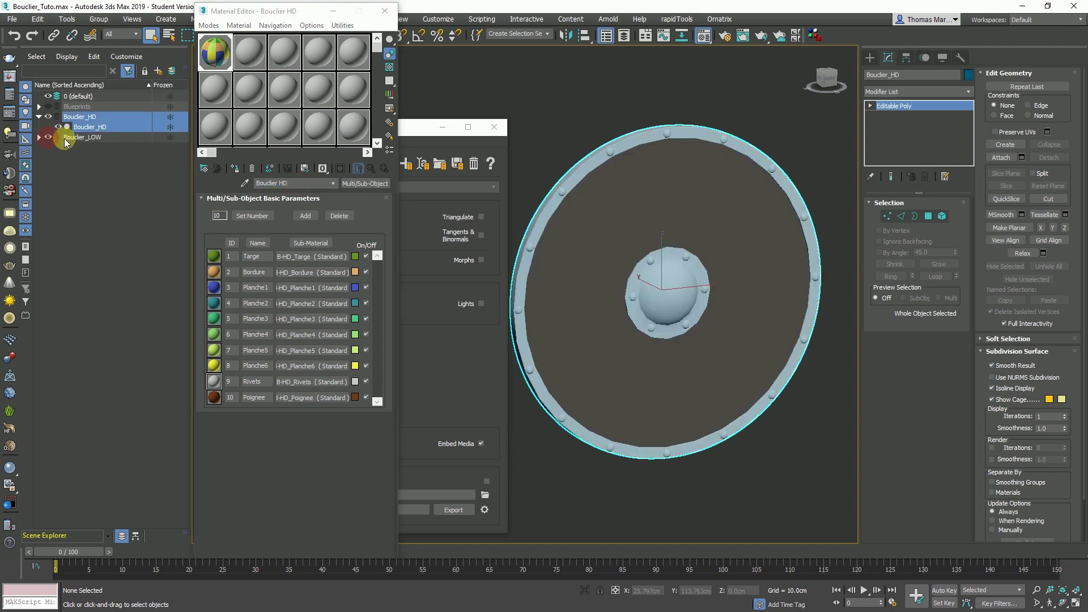
click(59, 127)
click(250, 52)
click(244, 183)
click(560, 244)
click(214, 54)
click(250, 52)
click(211, 59)
- Show the high-poly shield again, leave the Bouclier_LOW layer hidden, and select Bouclier_HD
click(48, 127)
click(47, 117)
click(39, 116)
click(629, 269)
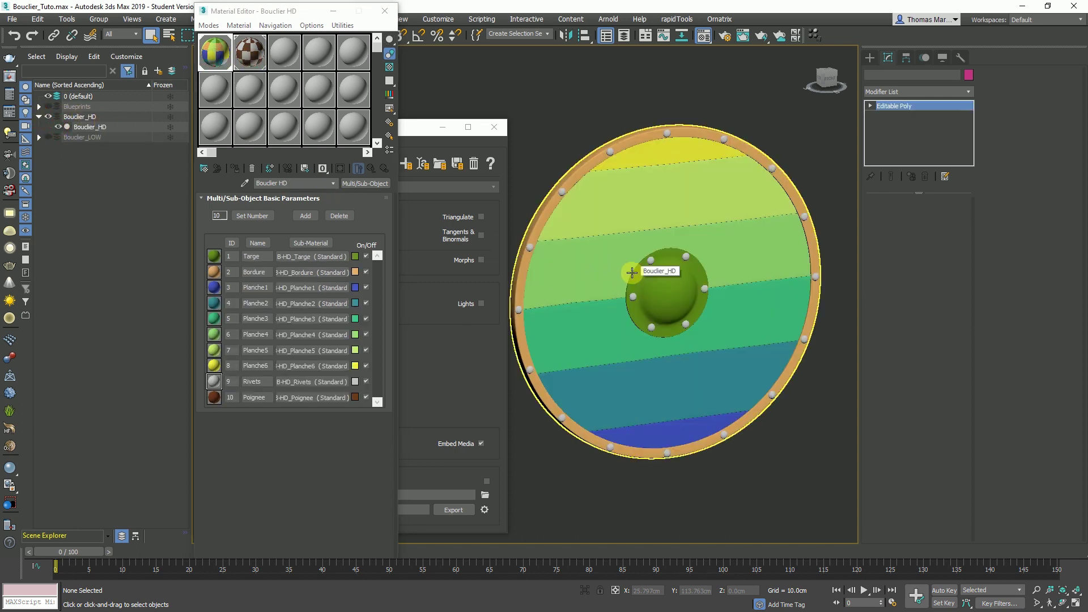
middle_drag(654, 279, 662, 282)
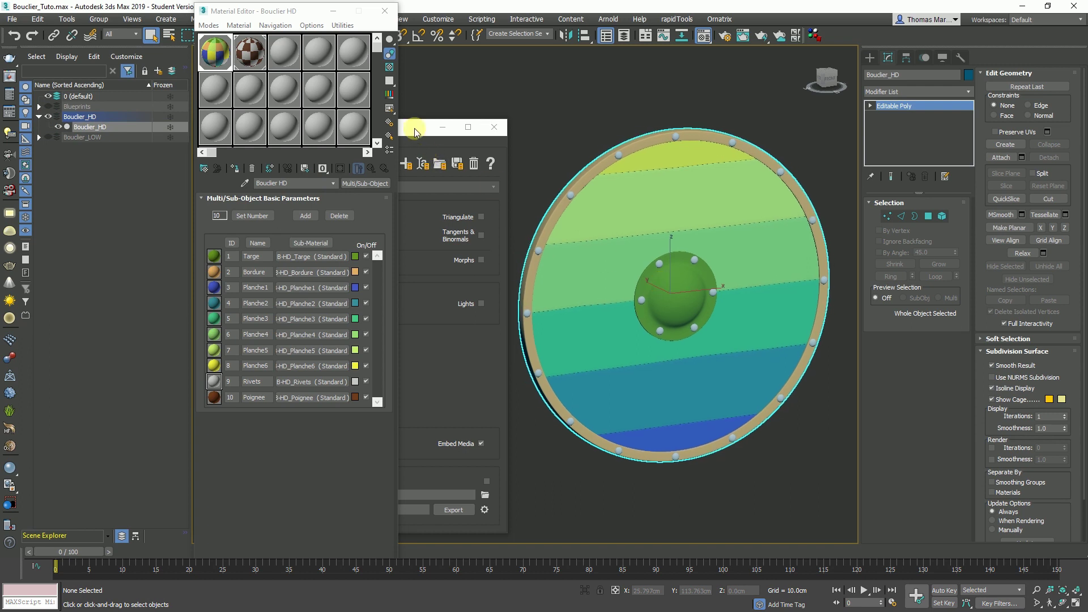
- Close the Material Editor and set the Game Exporter filename to Bouclier_HD
click(387, 22)
drag(369, 126, 367, 132)
mouse_move(683, 308)
middle_down()
mouse_move(680, 321)
mouse_move(685, 312)
middle_up()
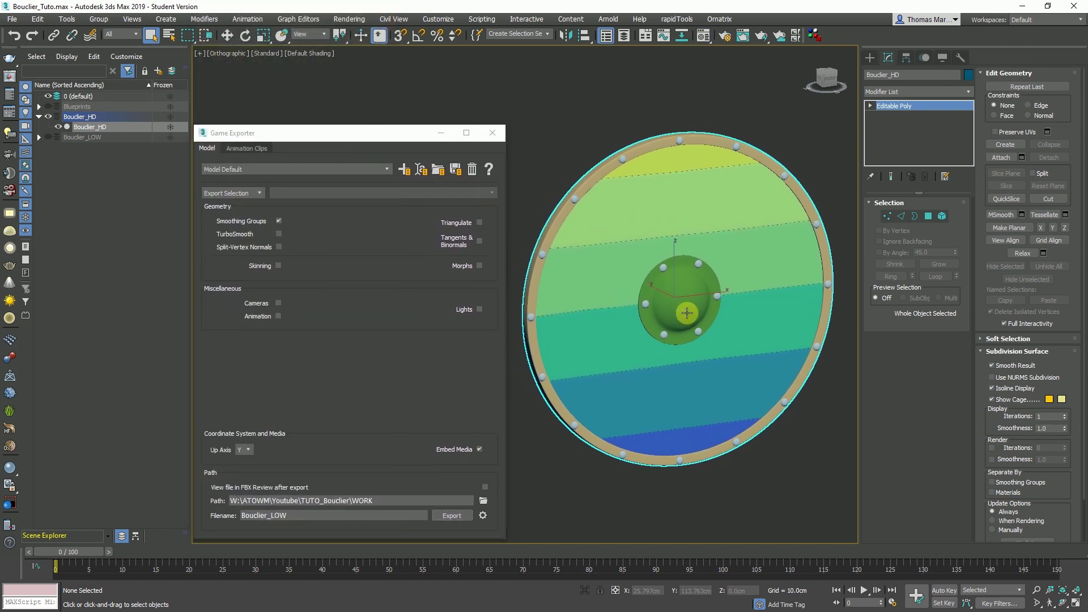
drag(271, 515, 307, 515)
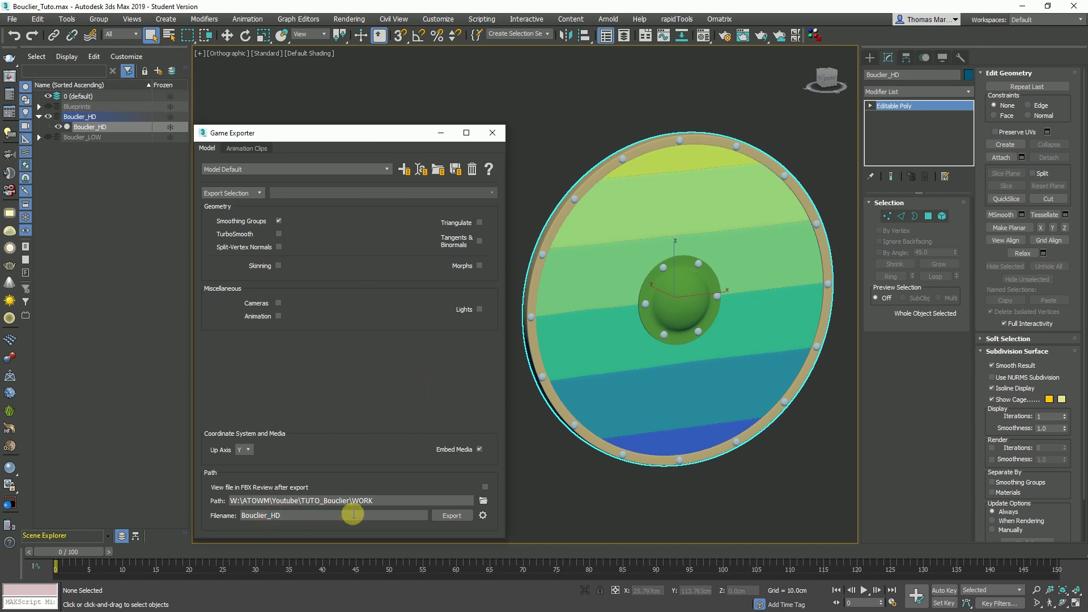
drag(384, 138, 384, 131)
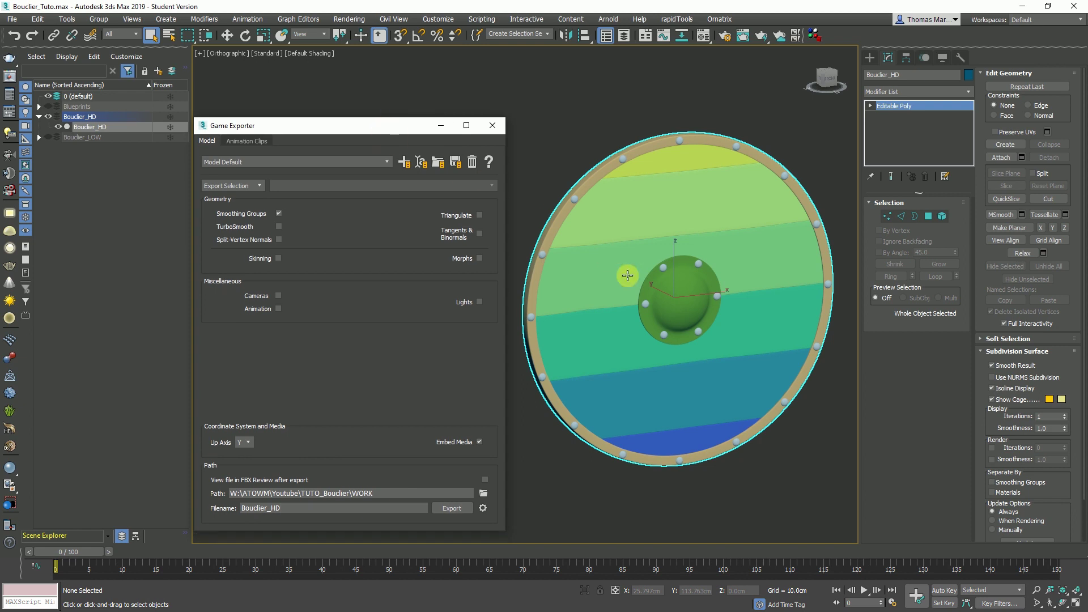
- Apply Reset XForm to the Bouclier_HD object and convert it back to an Editable Poly
click(961, 57)
click(916, 198)
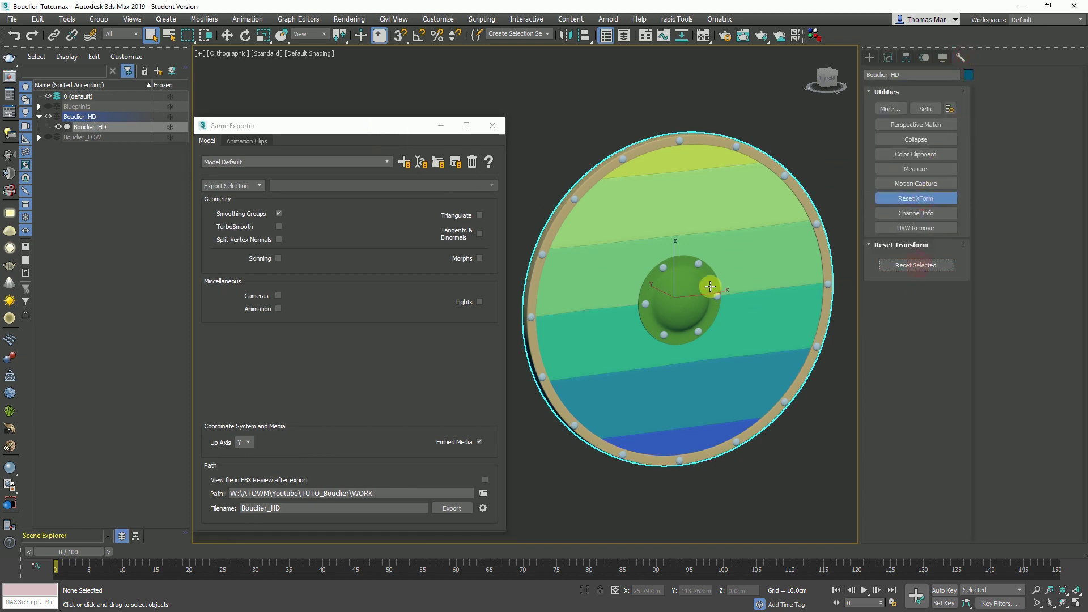
right_click(708, 287)
mouse_move(730, 400)
click(868, 401)
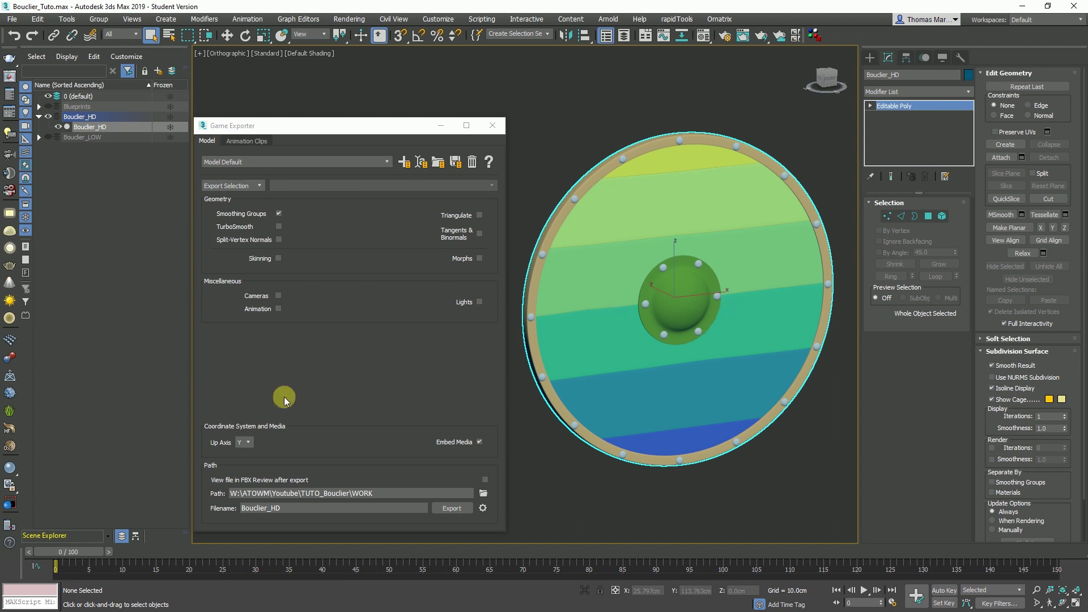
- Export the selected high-poly shield as Bouclier_HD to the WORK folder
click(457, 508)
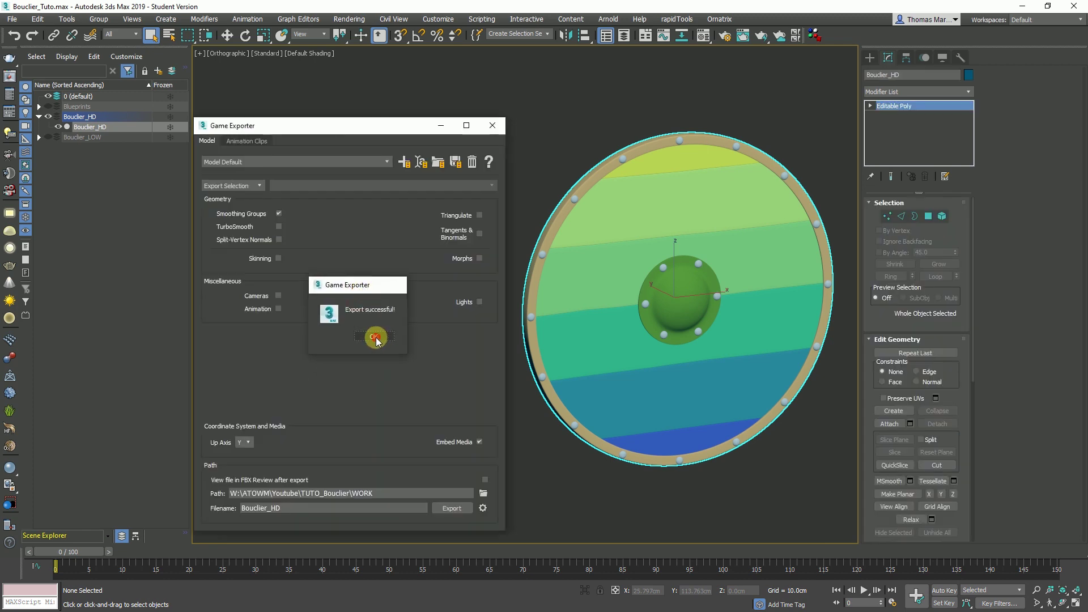
click(366, 345)
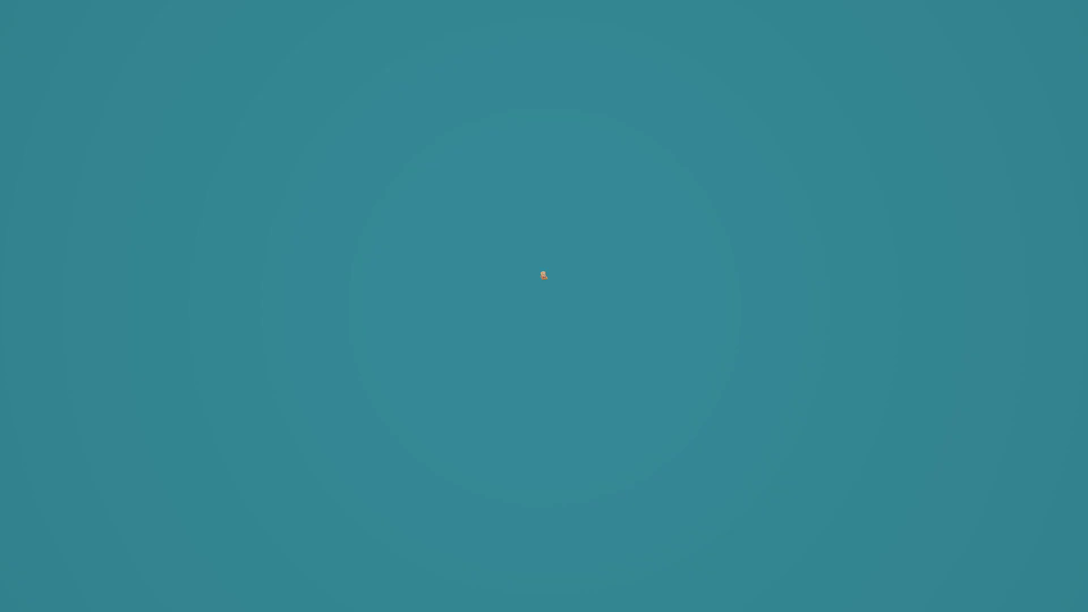